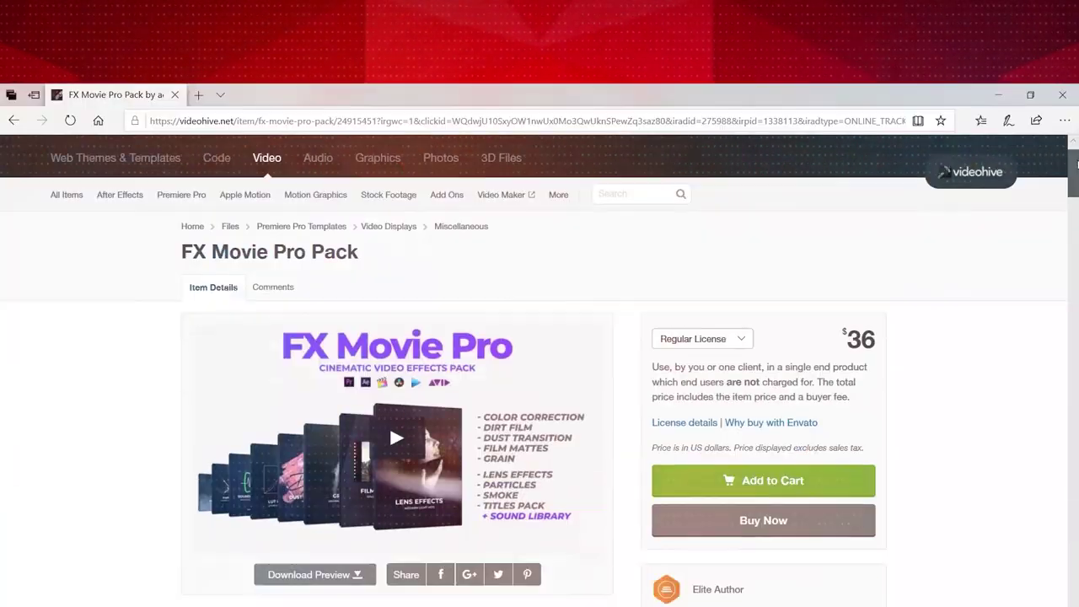
# Step: Look through the FX Movie Pro Pack item page, including its description, pricing and software compatibility
pyautogui.scroll(-2, 1075, 82)
pyautogui.scroll(-1, 1076, 81)
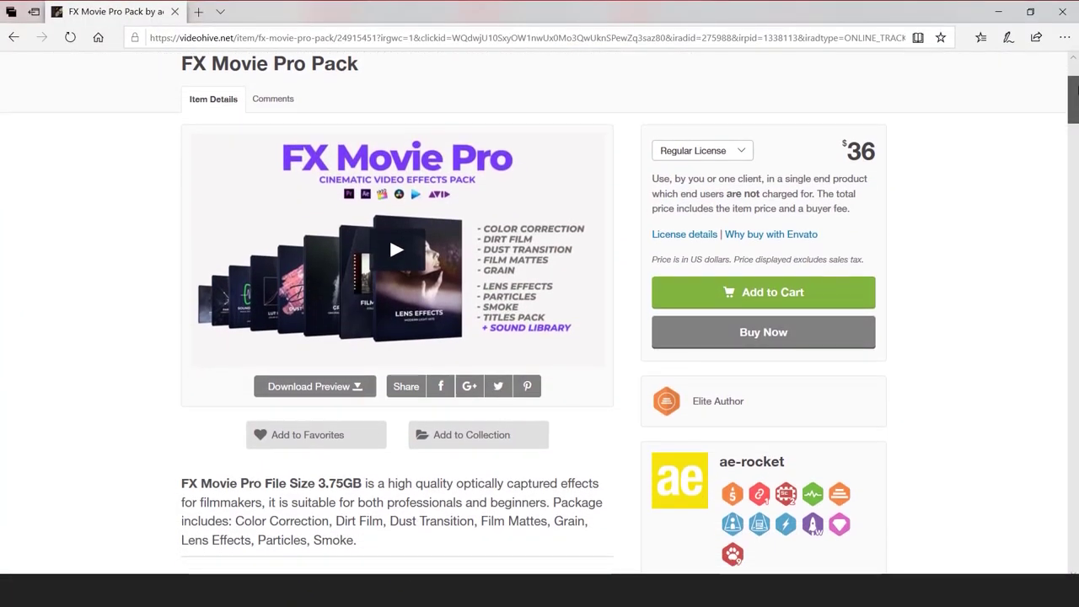
pyautogui.scroll(-3, 1074, 99)
pyautogui.scroll(-3, 1074, 100)
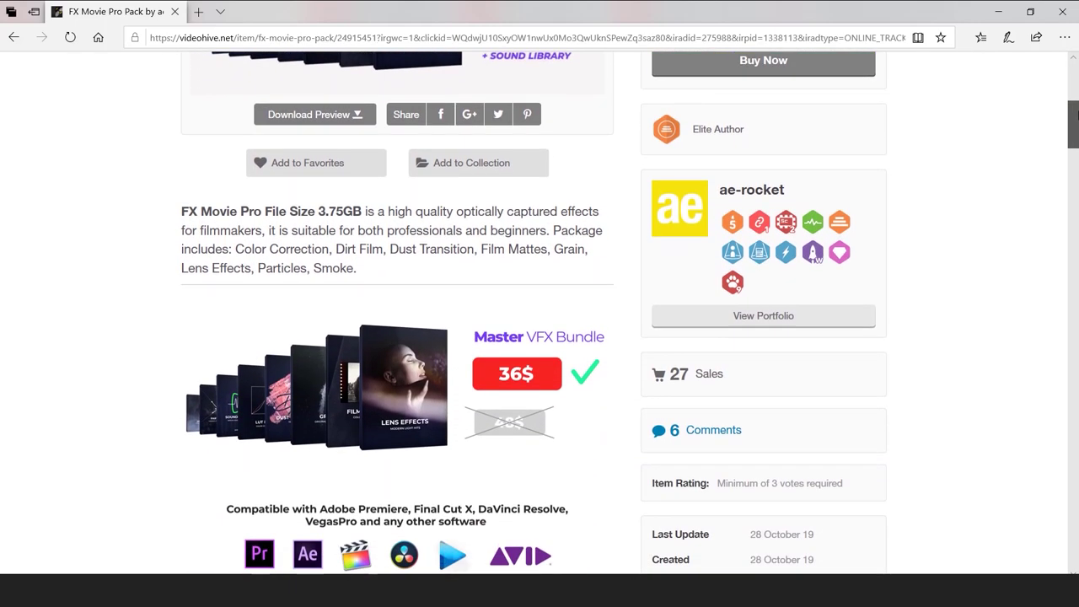
pyautogui.scroll(-1, 1074, 118)
pyautogui.moveTo(1076, 131); pyautogui.dragTo(1076, 143)
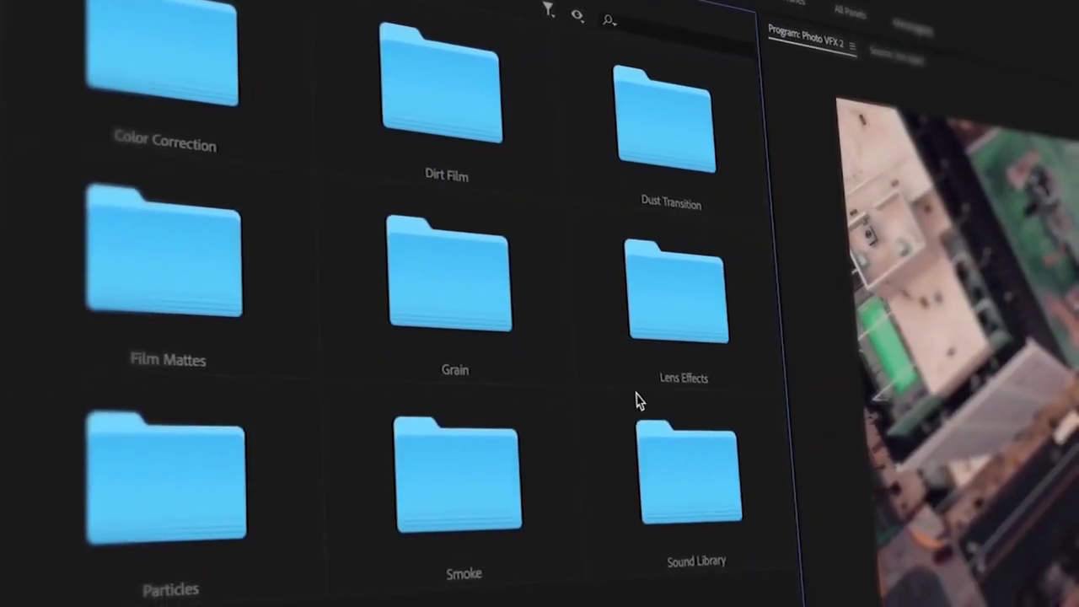
# Step: Add Lens Effects 39.mp4 from the Lens Effects bin to the sequence and change its opacity blend mode in Premiere Pro
pyautogui.click(675, 329)
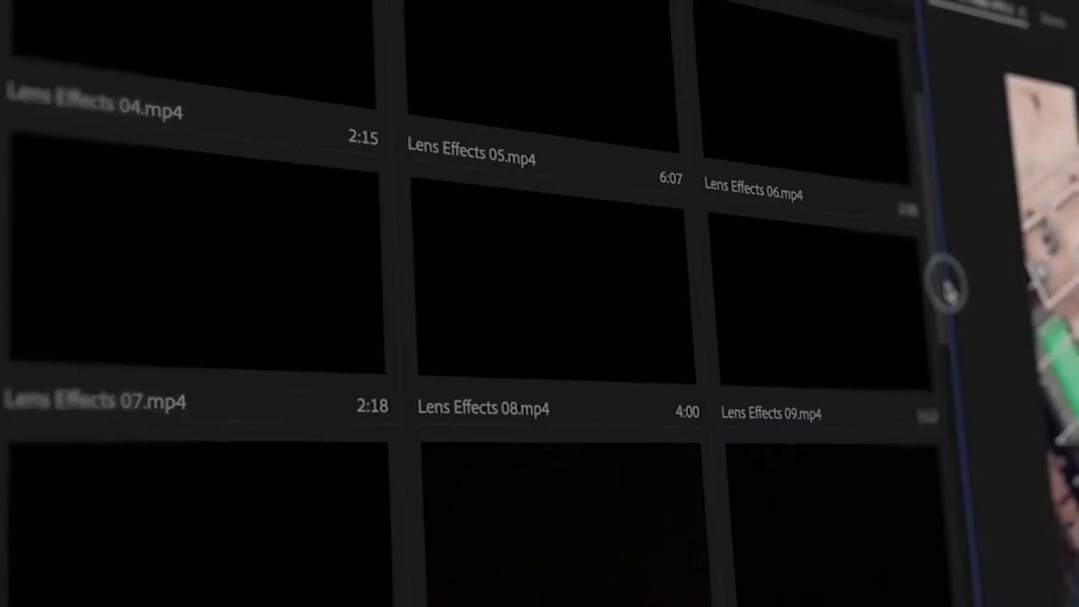
pyautogui.moveTo(944, 289); pyautogui.dragTo(970, 506)
pyautogui.moveTo(786, 358); pyautogui.dragTo(150, 361)
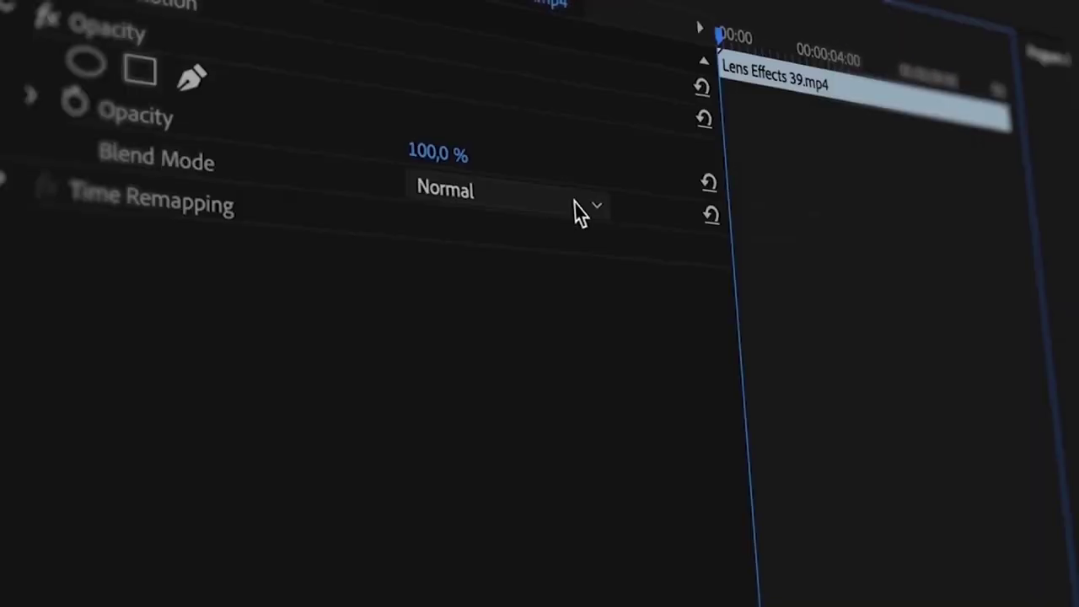
pyautogui.click(574, 211)
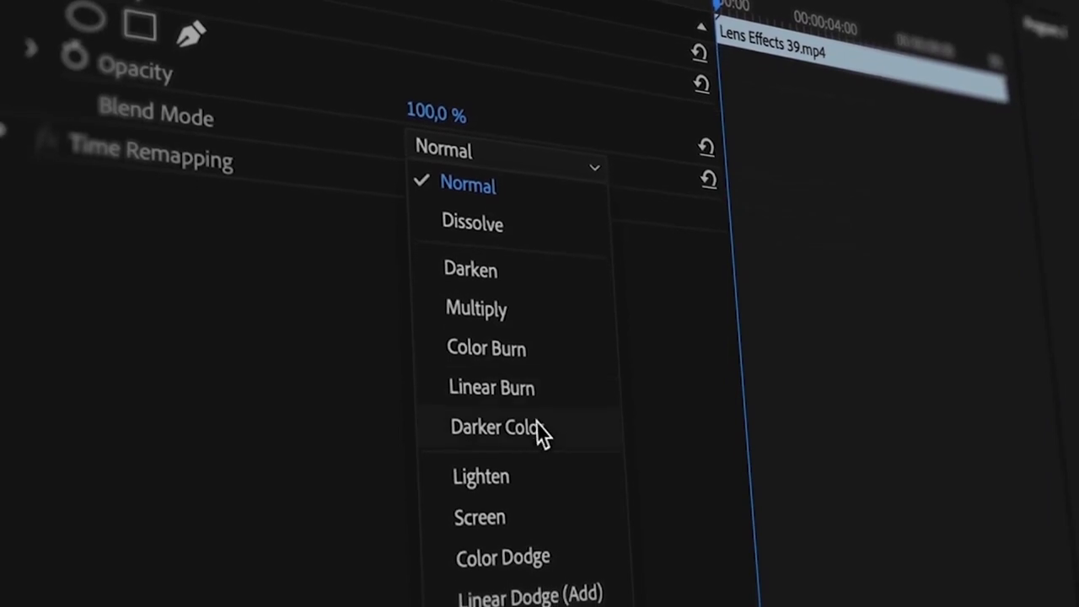
pyautogui.click(531, 488)
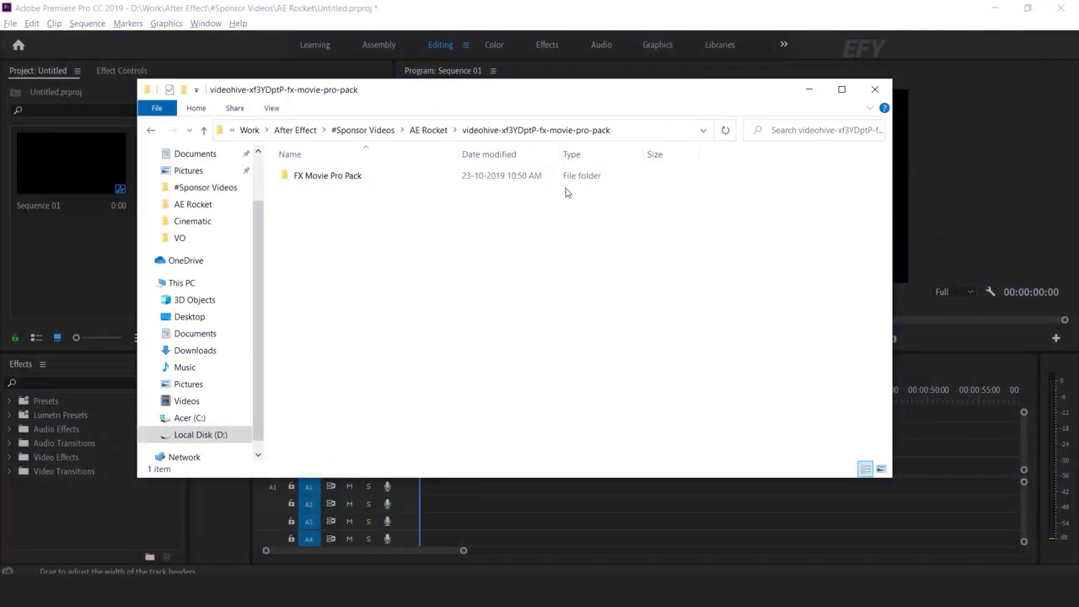
# Step: In File Explorer, open the FX Movie Pro Pack folder, check its Tutorial folder, and enter the FX Movie Pro folder
pyautogui.click(408, 178)
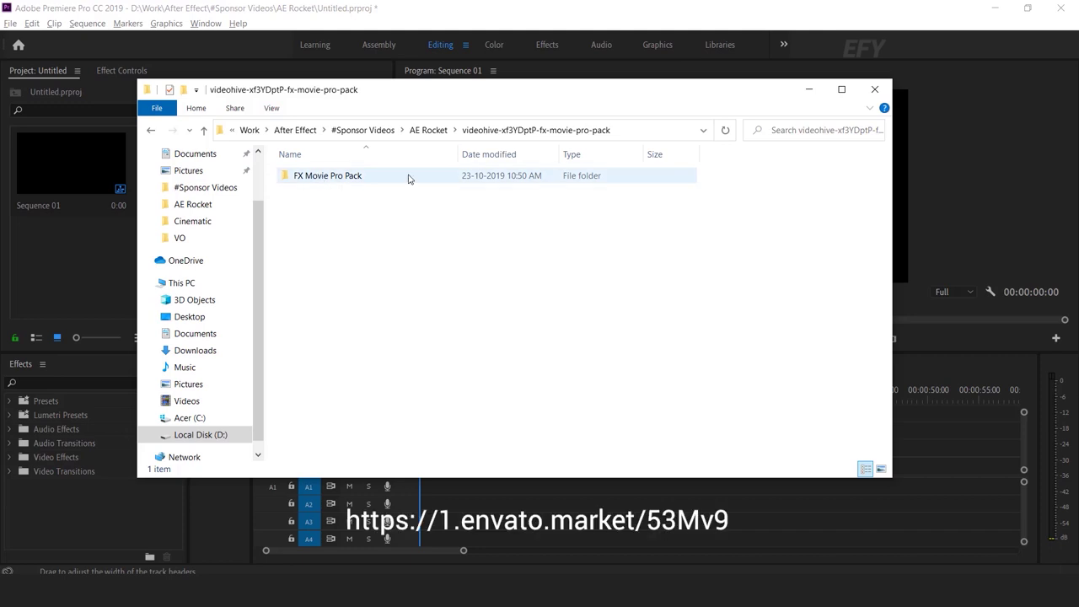
pyautogui.doubleClick(408, 177)
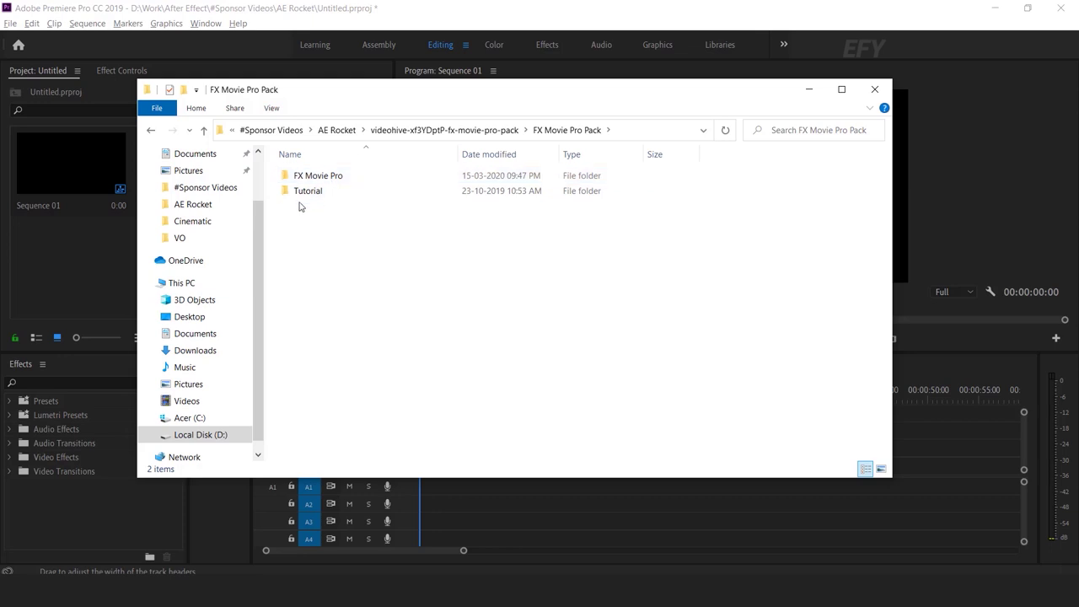
pyautogui.doubleClick(324, 194)
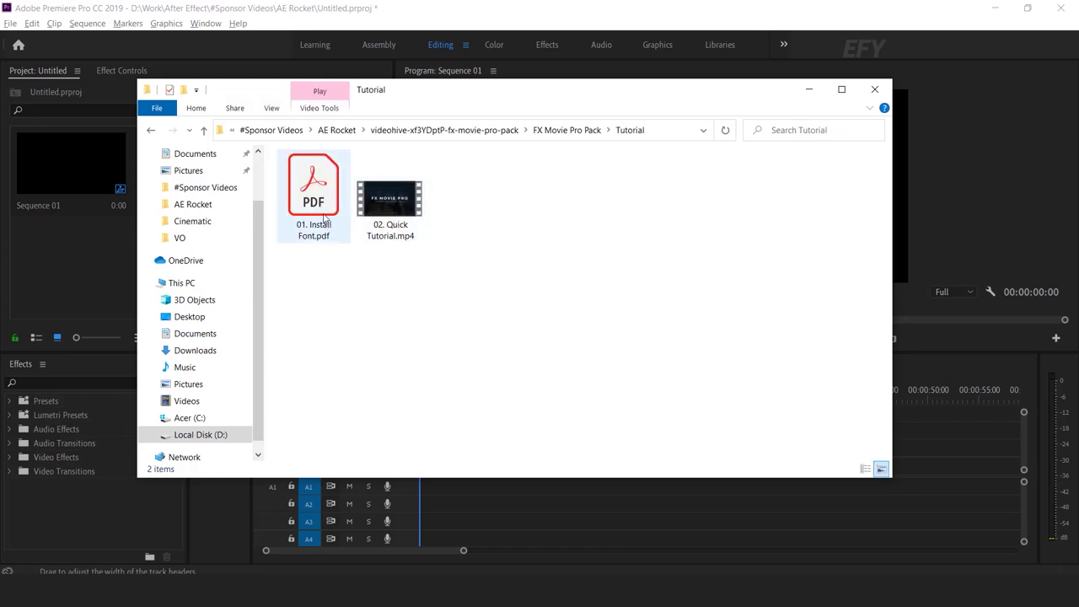
pyautogui.click(203, 131)
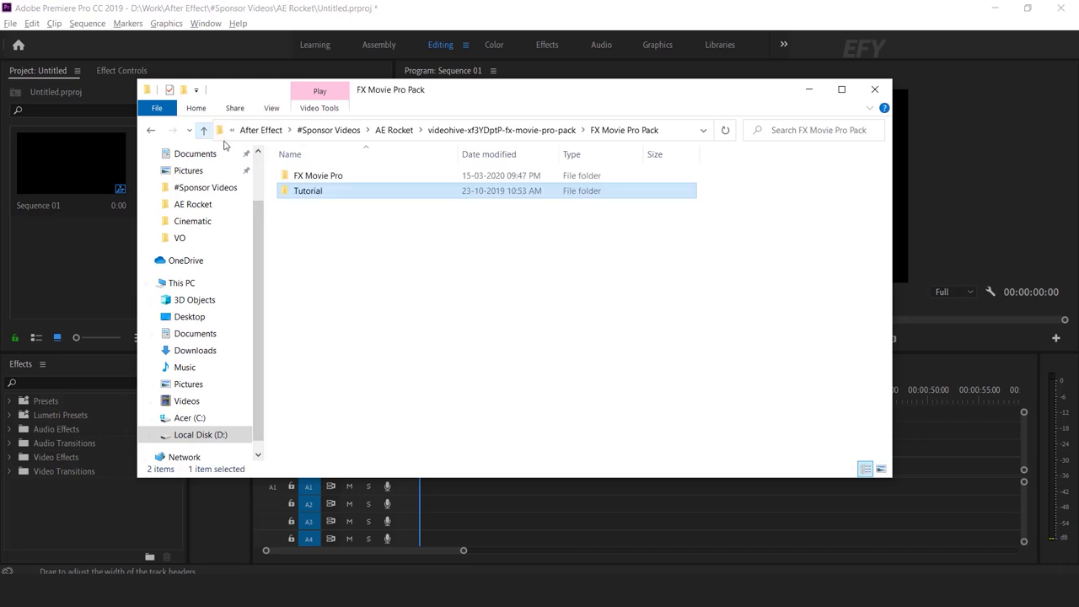
pyautogui.click(337, 176)
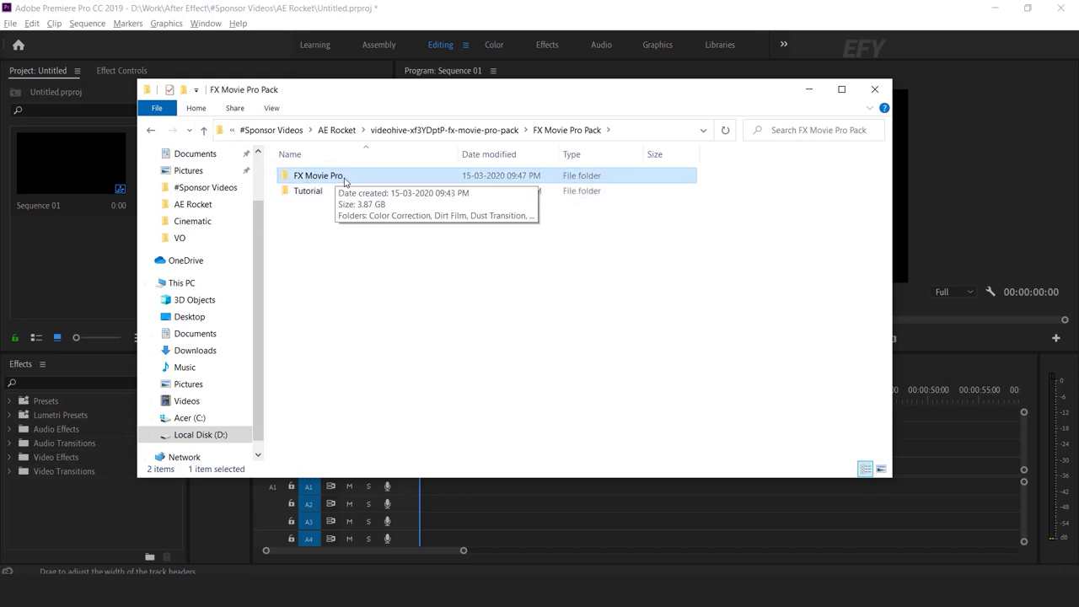
pyautogui.doubleClick(344, 178)
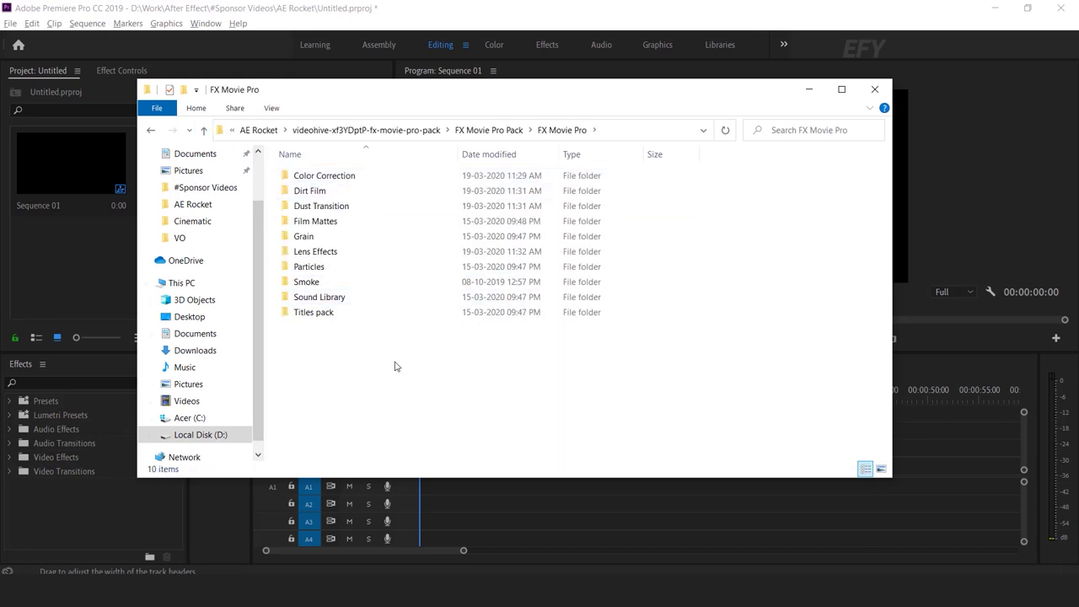
# Step: Inspect the Black and White and Cinematic LUT files in the Color Correction folder, and return to the FX Movie Pro folder
pyautogui.doubleClick(324, 177)
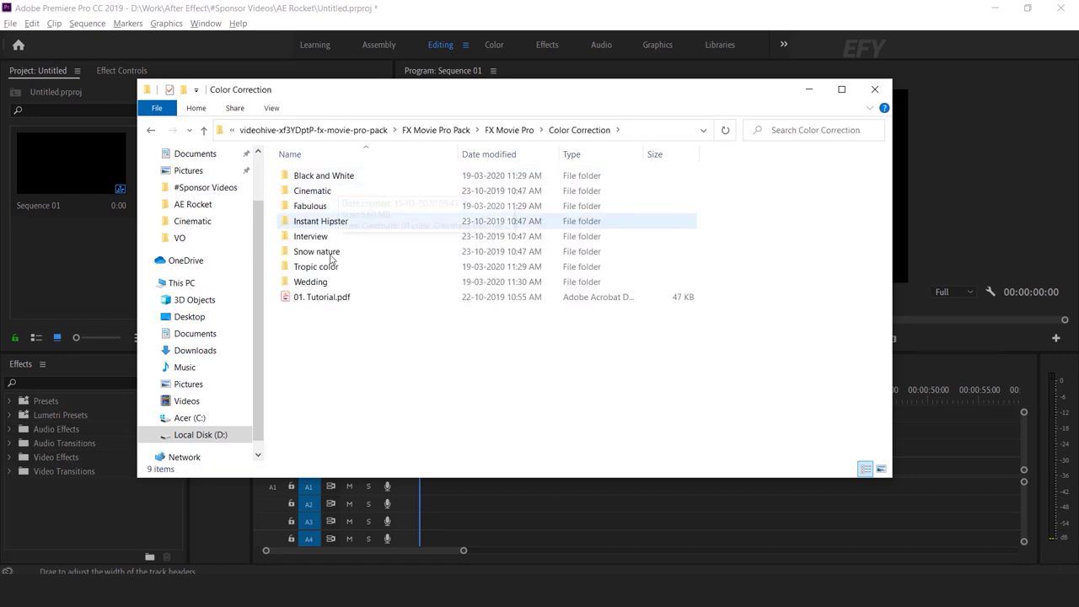
pyautogui.doubleClick(318, 177)
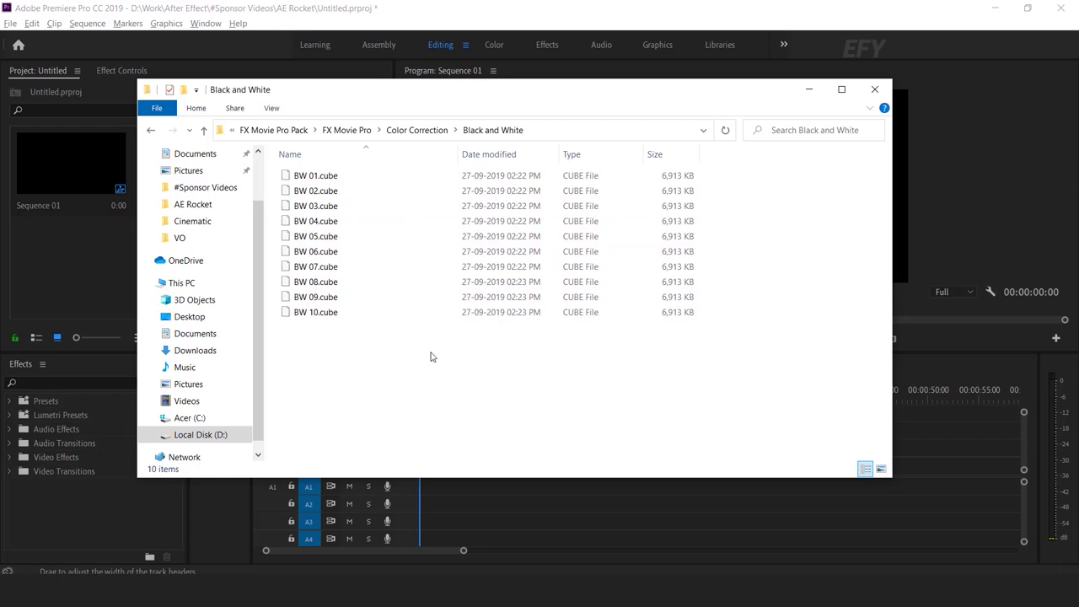
pyautogui.click(203, 130)
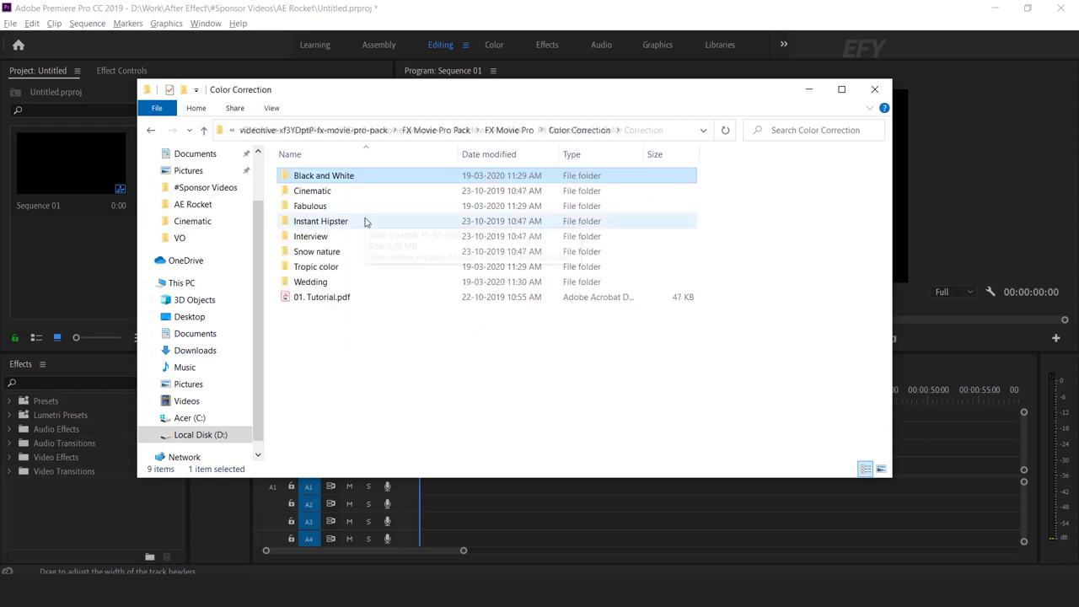
pyautogui.doubleClick(317, 192)
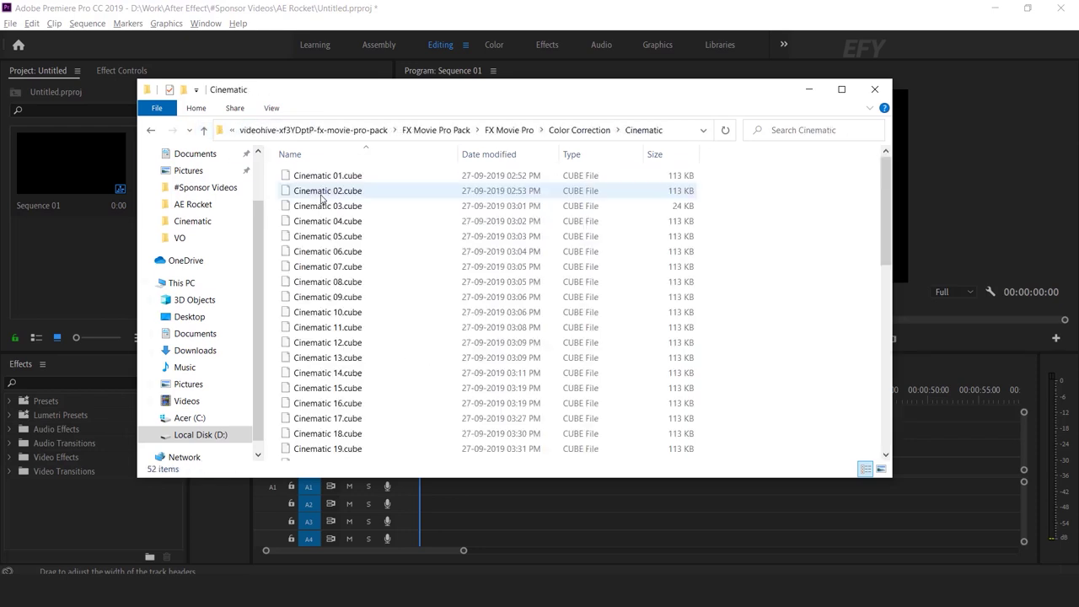
pyautogui.click(205, 131)
pyautogui.click(206, 131)
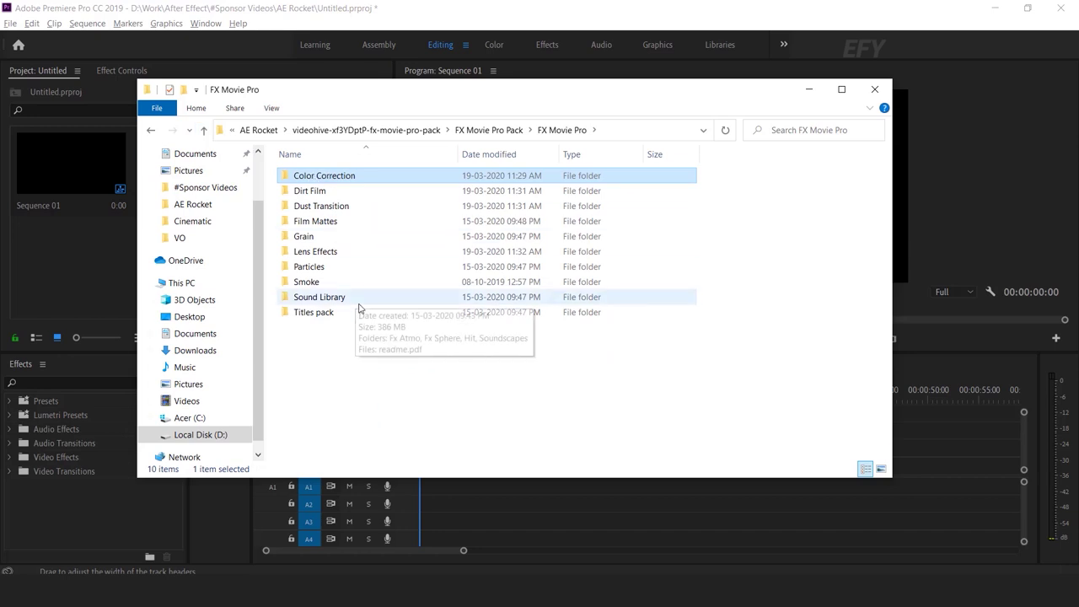
# Step: View the clips in the Dirt Film and Dust Transition folders, and return to the FX Movie Pro folder
pyautogui.click(301, 193)
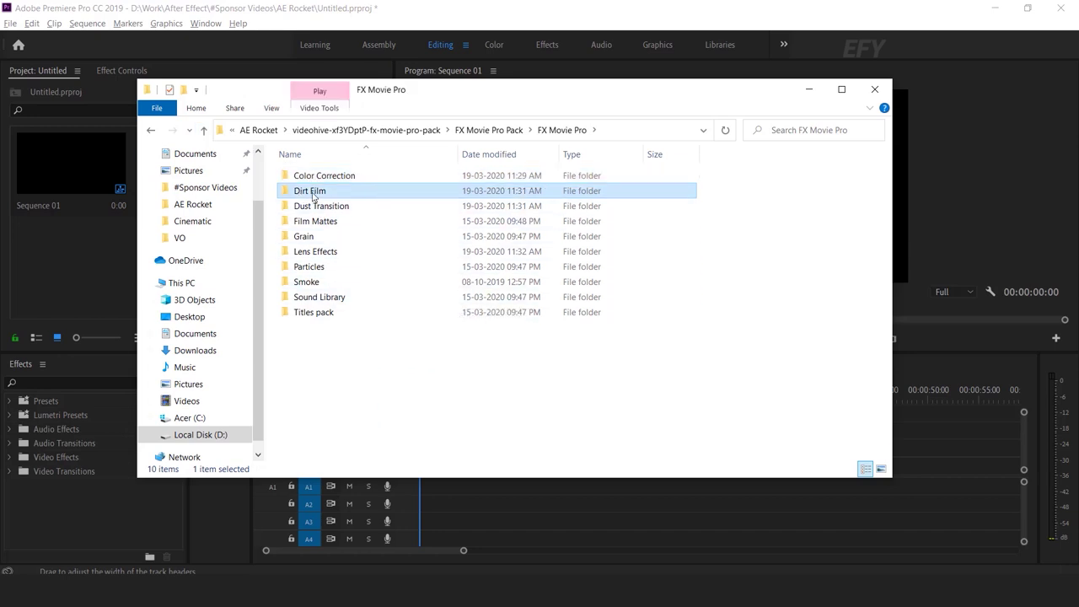
pyautogui.doubleClick(314, 192)
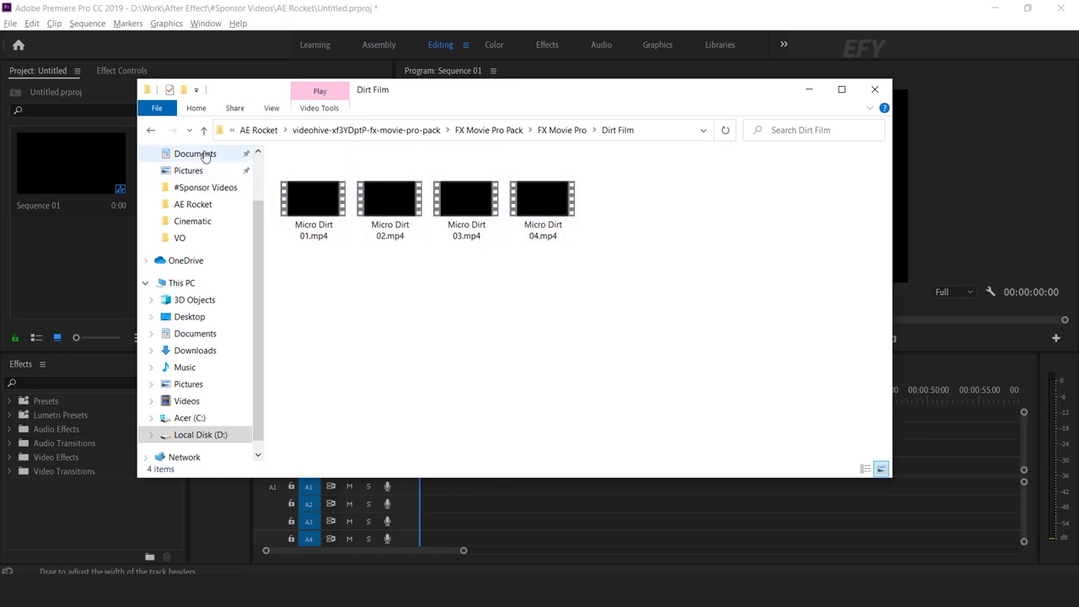
pyautogui.click(204, 130)
pyautogui.doubleClick(314, 171)
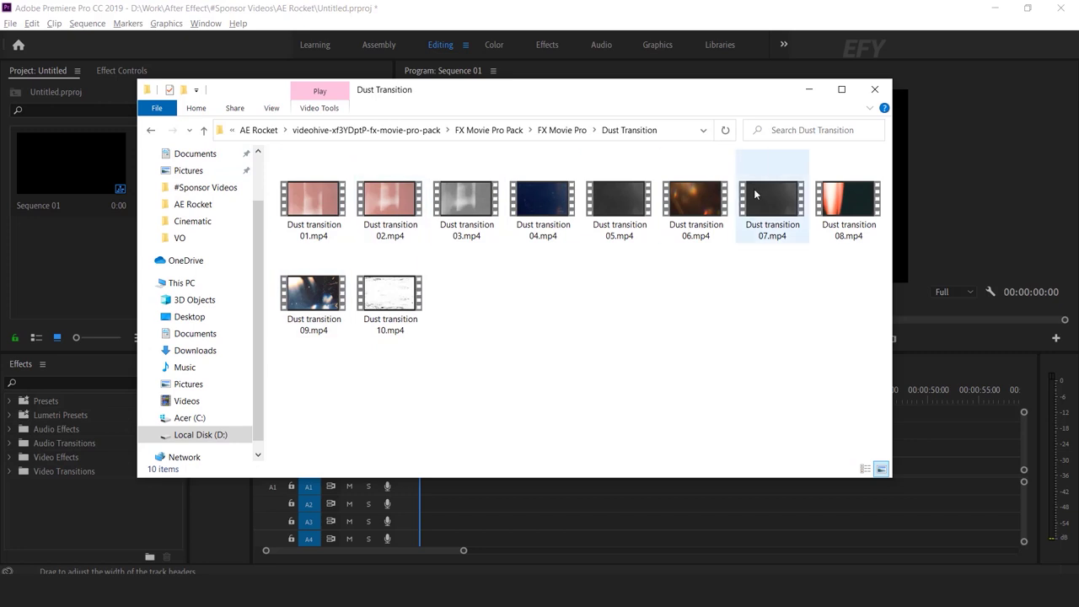
pyautogui.click(205, 131)
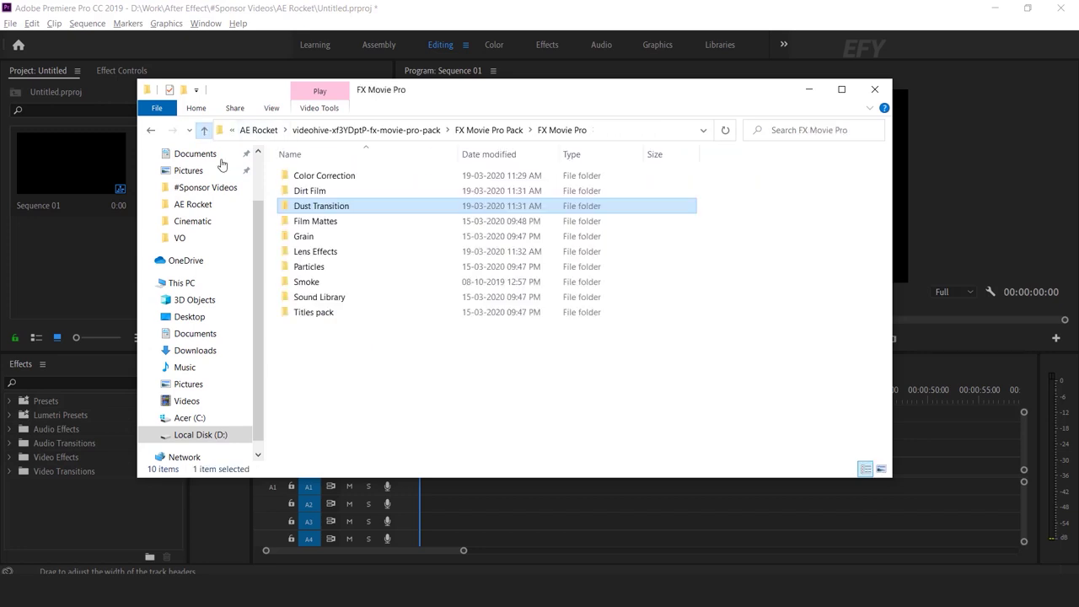
# Step: View the Static and Video mattes inside the Film Mattes folder, and return to the FX Movie Pro folder
pyautogui.doubleClick(330, 230)
pyautogui.doubleClick(302, 177)
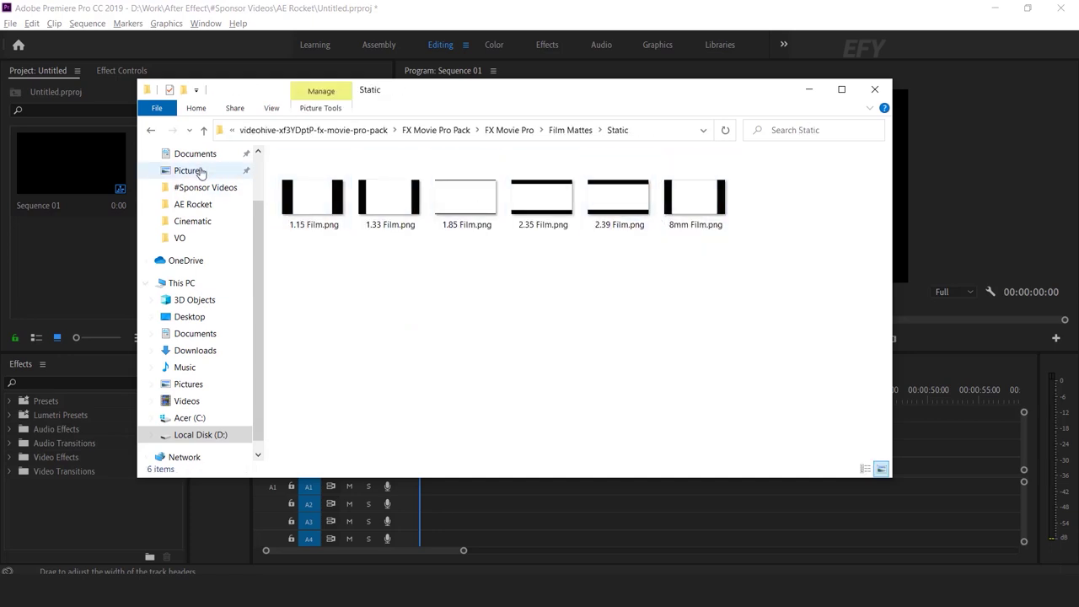
pyautogui.click(205, 131)
pyautogui.doubleClick(308, 199)
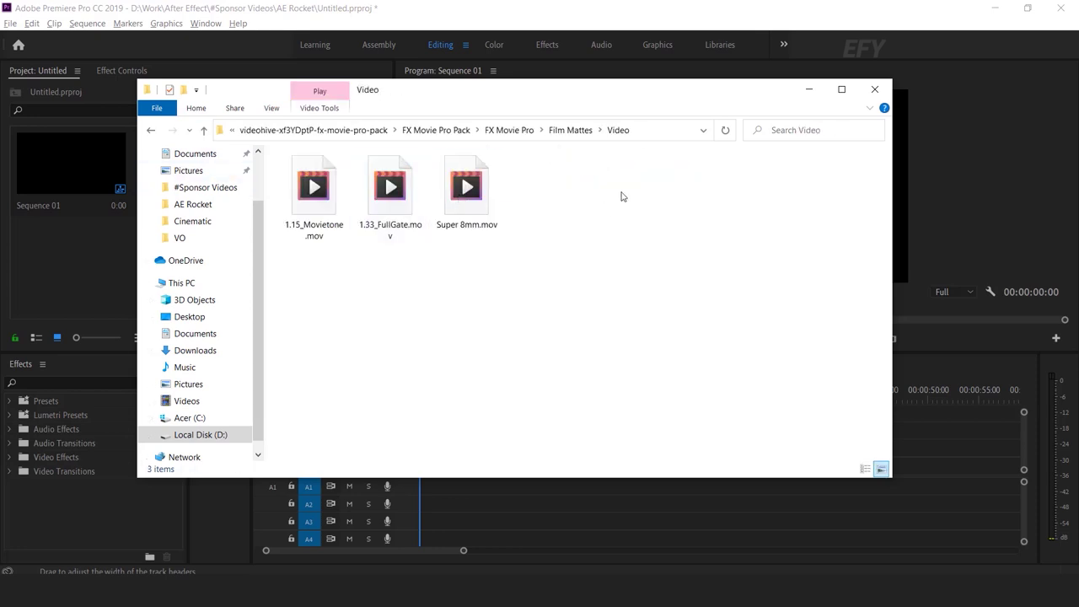
pyautogui.doubleClick(205, 131)
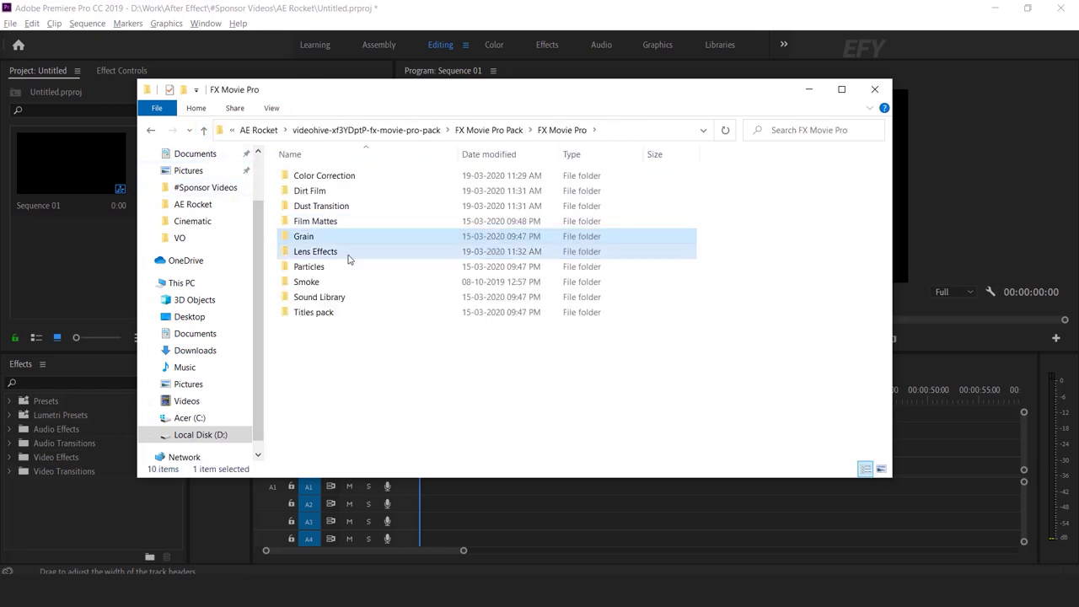
# Step: Browse the clips in the Lens Effects and Particles folders, and return to the FX Movie Pro folder
pyautogui.doubleClick(347, 250)
pyautogui.moveTo(883, 255); pyautogui.dragTo(896, 362)
pyautogui.scroll(2, 897, 362)
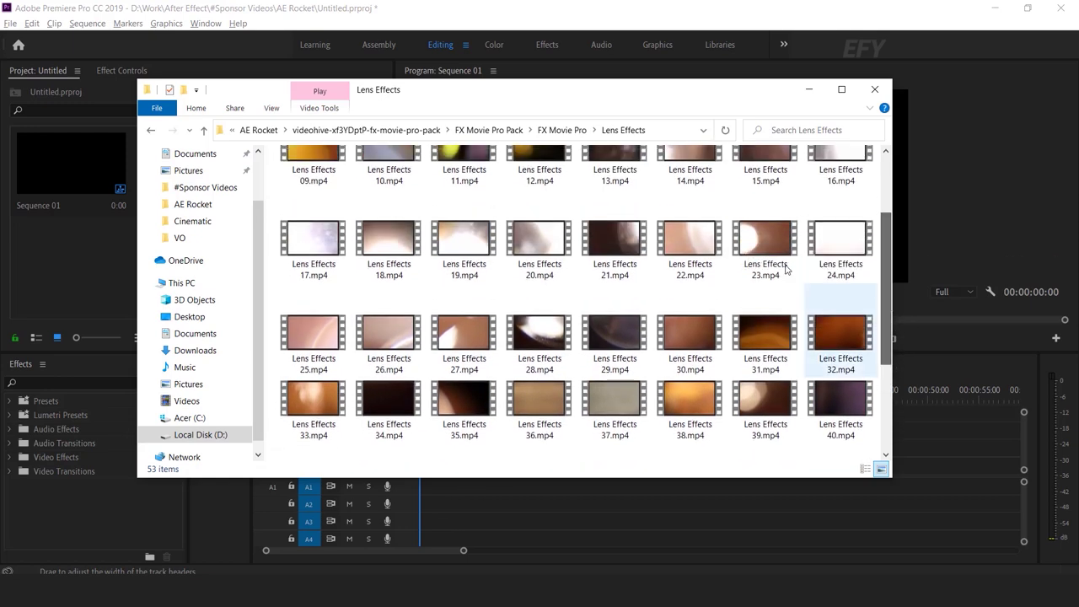
pyautogui.click(205, 131)
pyautogui.doubleClick(349, 270)
pyautogui.moveTo(888, 214); pyautogui.dragTo(892, 173)
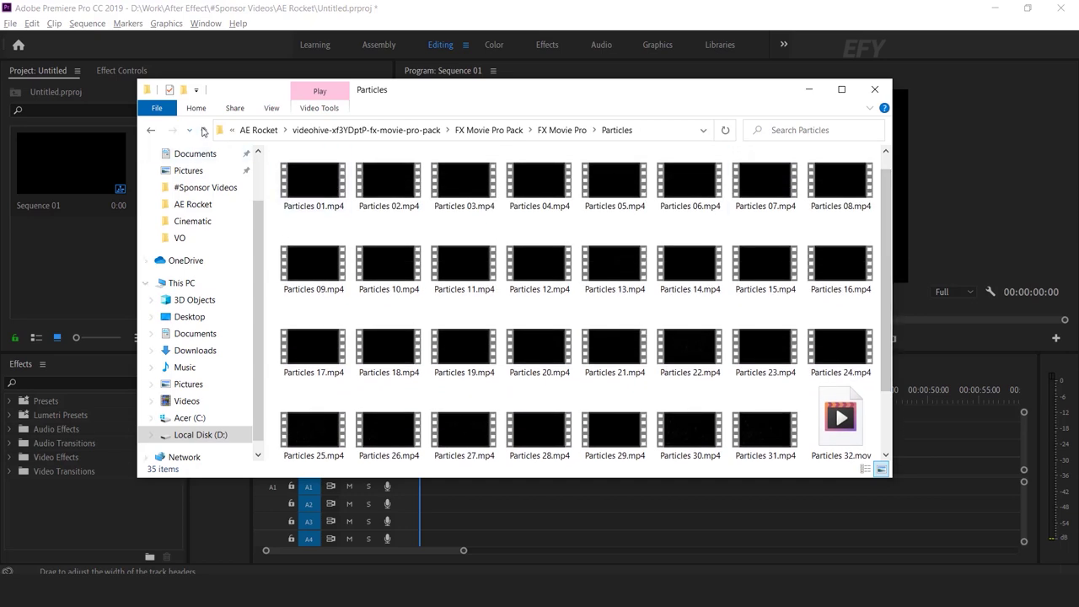
pyautogui.click(203, 130)
# Step: Import the seven folders from Dirt Film through Smoke into the Premiere Pro project as bins
pyautogui.moveTo(358, 99); pyautogui.dragTo(509, 87)
pyautogui.click(462, 179)
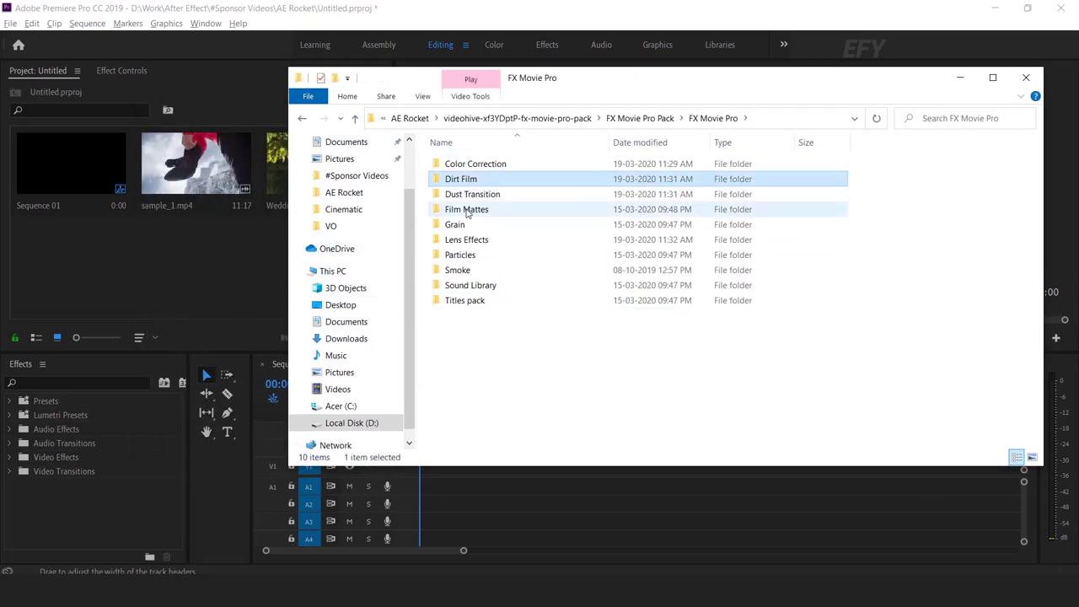
pyautogui.keyDown('shift'); pyautogui.click(466, 209); pyautogui.keyUp('shift')
pyautogui.keyDown('shift'); pyautogui.click(458, 269); pyautogui.keyUp('shift')
pyautogui.moveTo(458, 270); pyautogui.dragTo(199, 258)
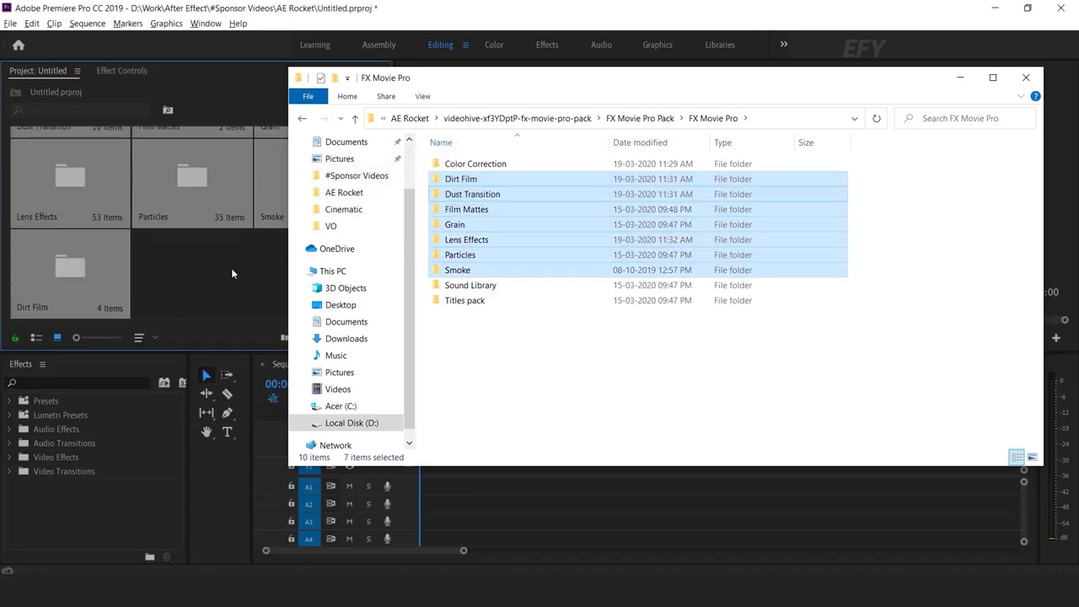
pyautogui.click(218, 267)
pyautogui.scroll(5, 276, 276)
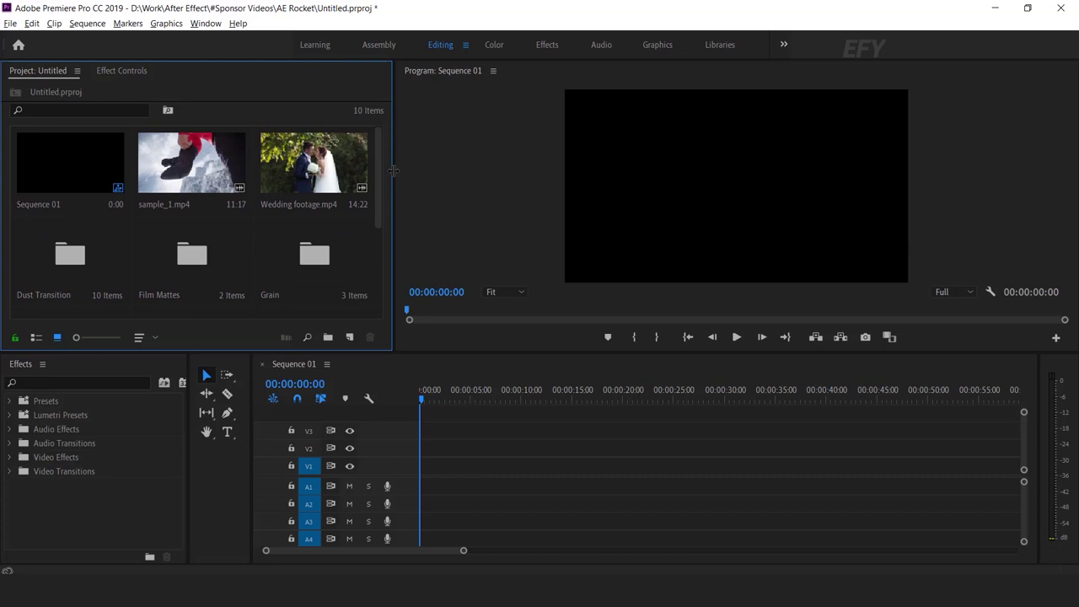
# Step: Place sample_1.mp4 at the start of track V1 in Sequence 01 and move the playhead to 00:00:04:17
pyautogui.click(238, 197)
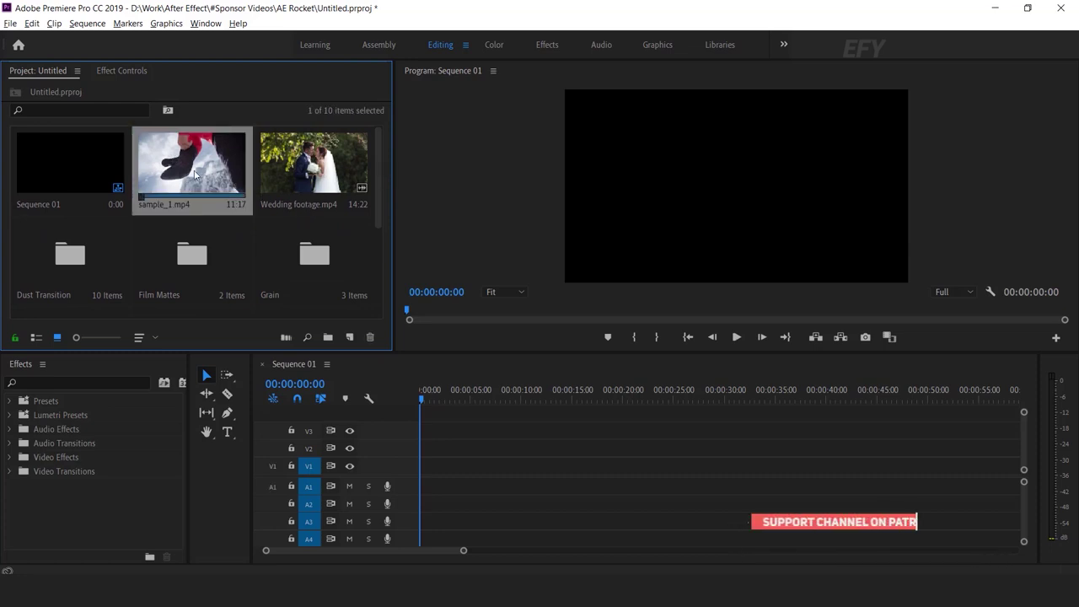
pyautogui.moveTo(156, 166); pyautogui.dragTo(452, 453)
pyautogui.moveTo(445, 403)
pyautogui.mouseDown()
pyautogui.moveTo(429, 403)
pyautogui.moveTo(513, 403)
pyautogui.moveTo(433, 397)
pyautogui.mouseUp()
pyautogui.click(468, 396)
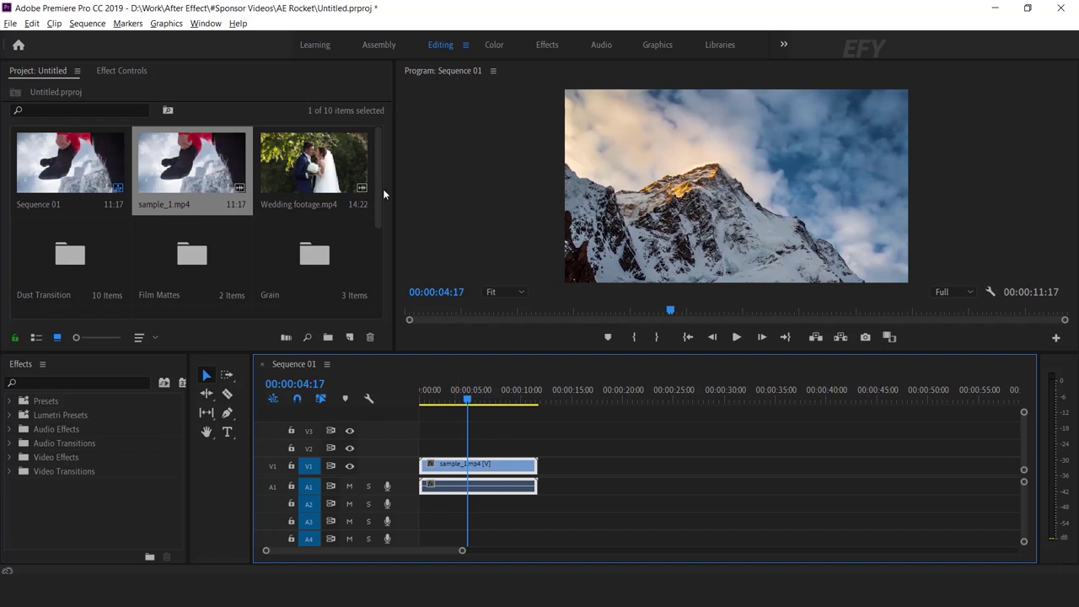
# Step: Open the Particles bin and place Particles 09.mp4 on track V2 at the start of the sequence, above sample_1.mp4
pyautogui.scroll(-1, 381, 245)
pyautogui.scroll(-3, 381, 247)
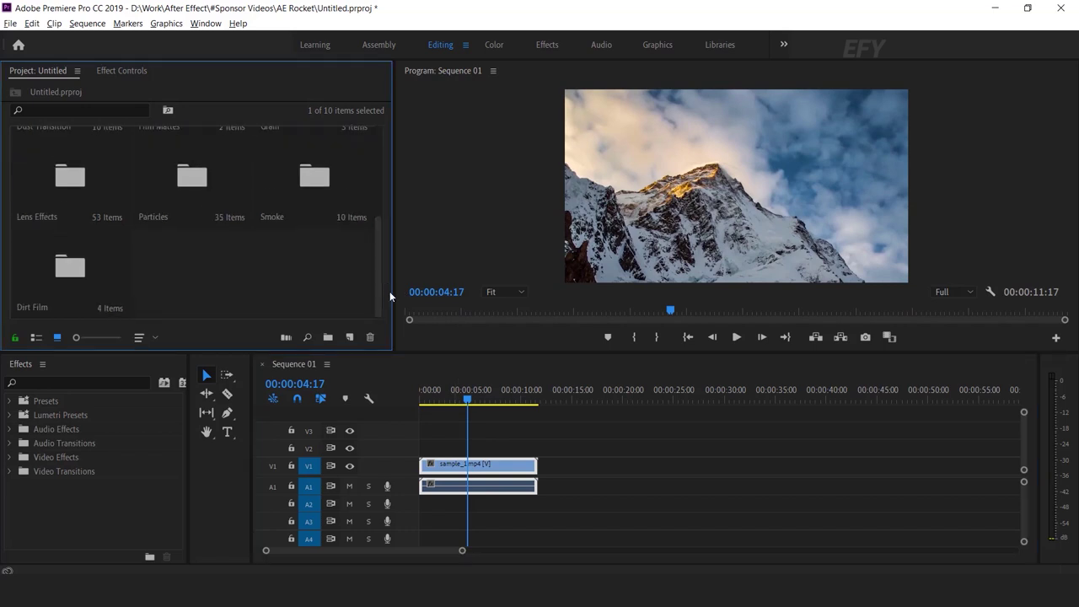
pyautogui.doubleClick(213, 176)
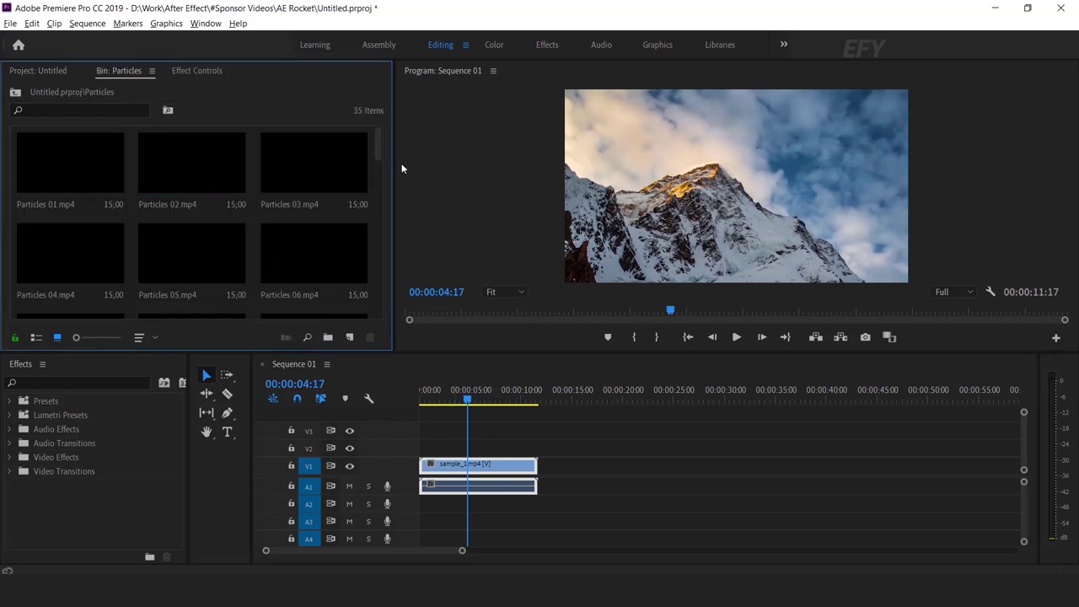
pyautogui.scroll(-1, 258, 171)
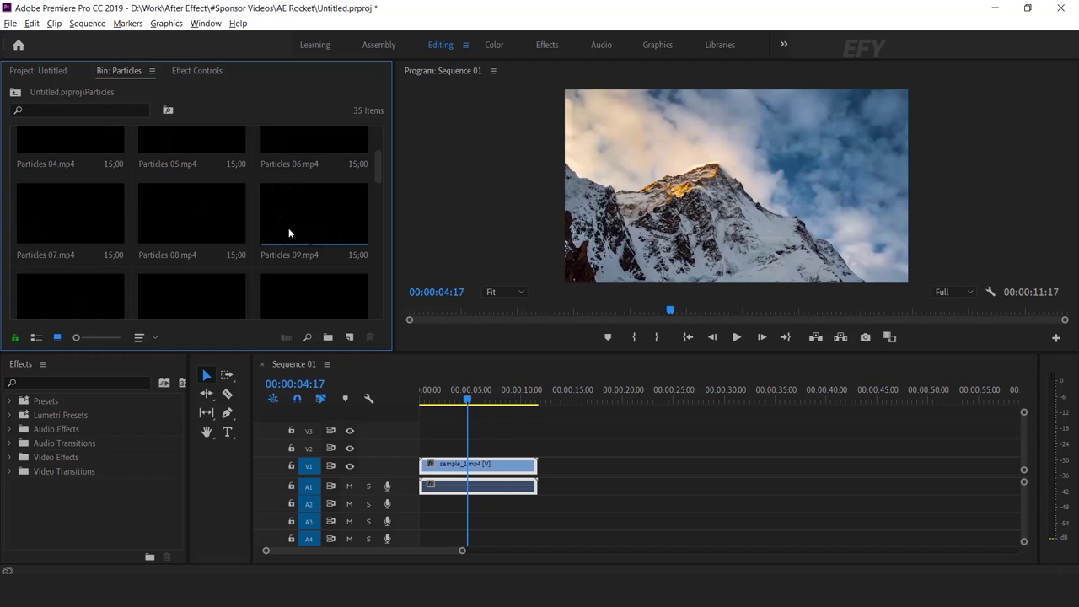
pyautogui.moveTo(298, 211); pyautogui.dragTo(418, 447)
pyautogui.moveTo(468, 396)
pyautogui.mouseDown()
pyautogui.moveTo(438, 397)
pyautogui.moveTo(463, 396)
pyautogui.mouseUp()
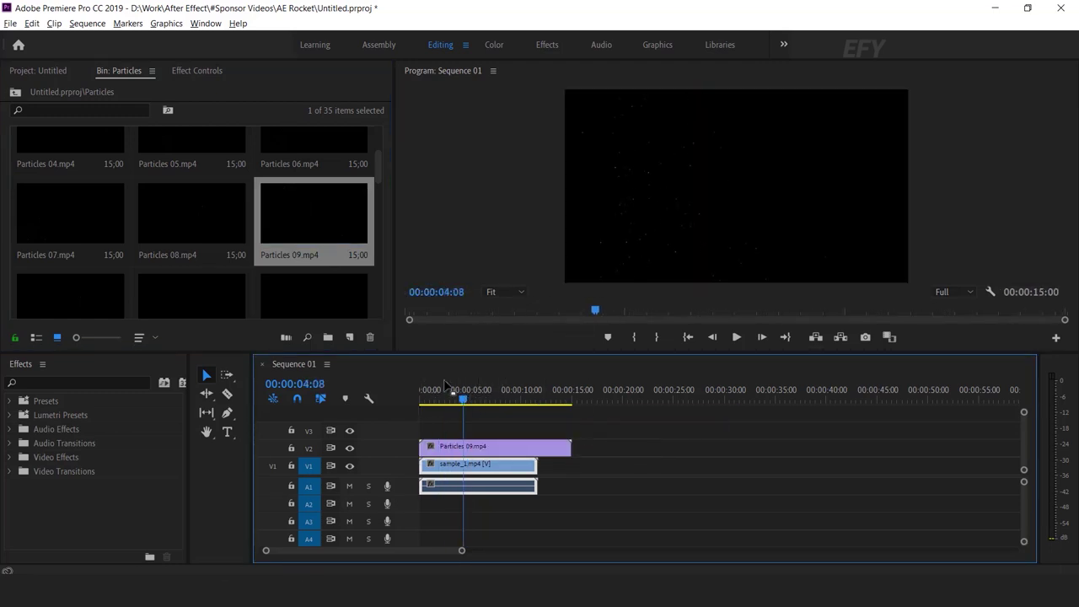
# Step: Set the blend mode of the Particles 09.mp4 clip to Screen and scrub through the sequence to preview it
pyautogui.click(486, 396)
pyautogui.click(497, 450)
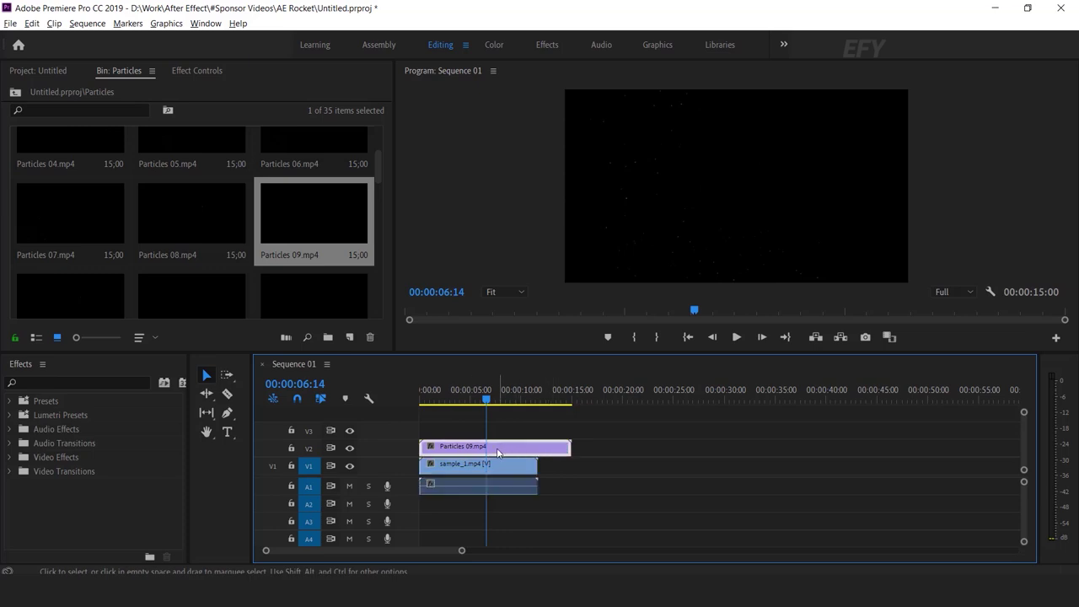
pyautogui.click(195, 72)
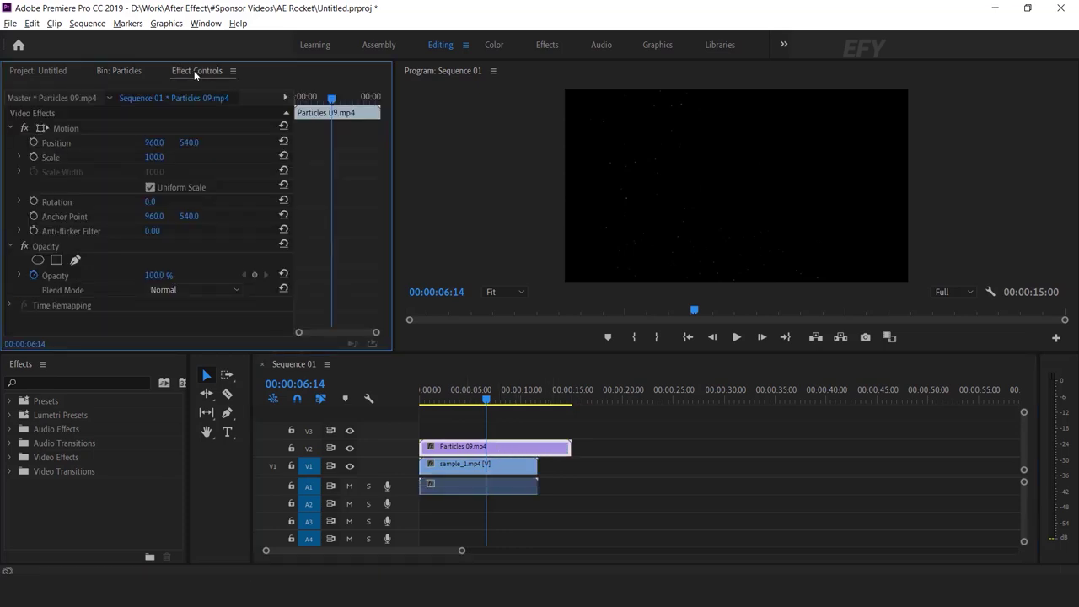
pyautogui.click(201, 290)
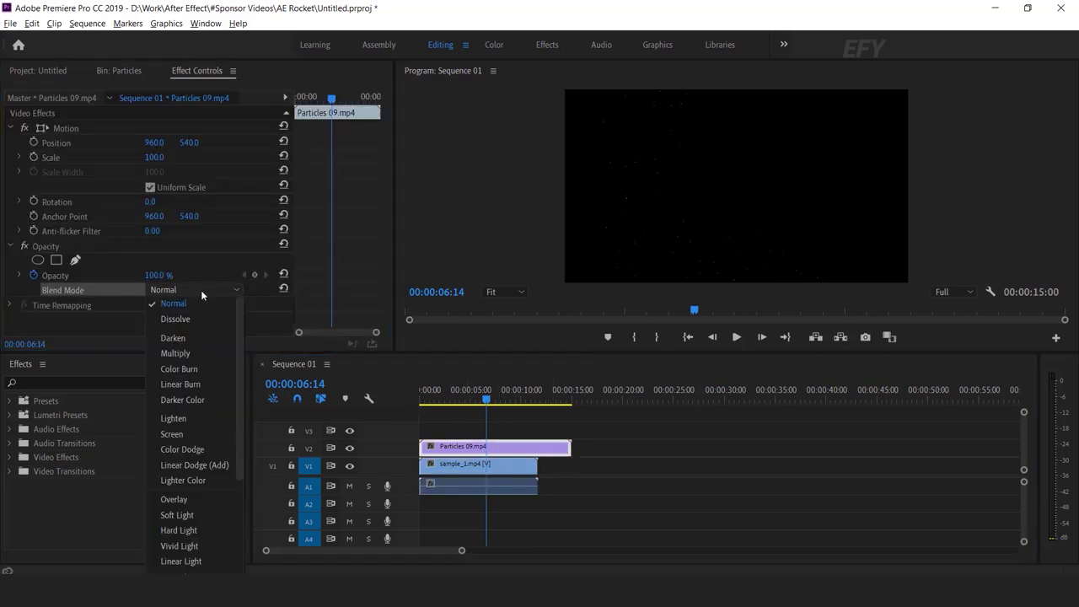
pyautogui.click(179, 434)
pyautogui.moveTo(472, 398); pyautogui.dragTo(513, 400)
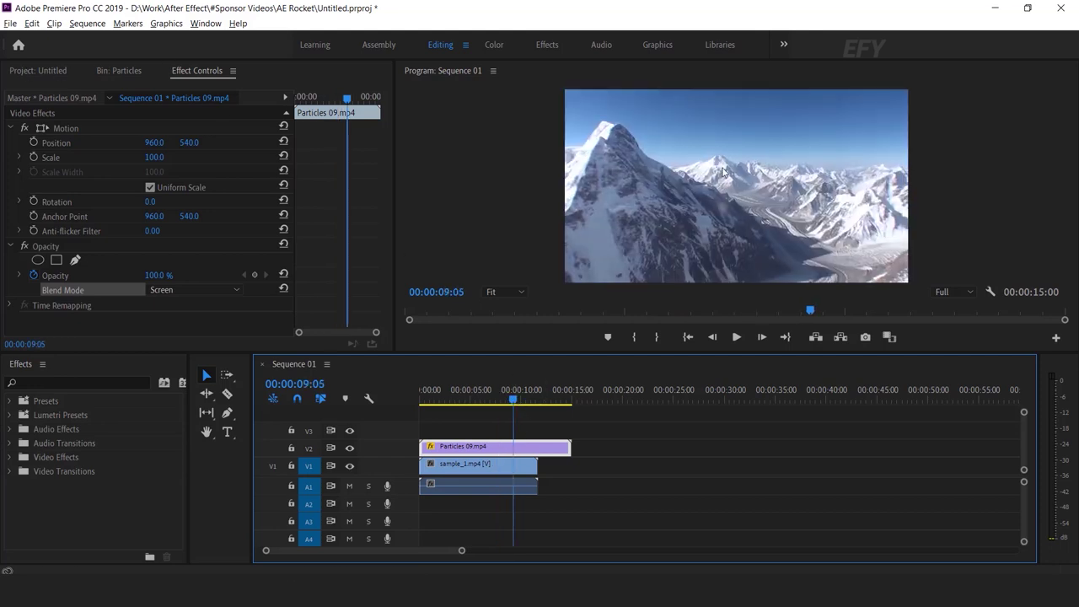
# Step: Open the project's Smoke bin and place Fog 06.mp4 on track V3 at the start of the sequence
pyautogui.click(57, 70)
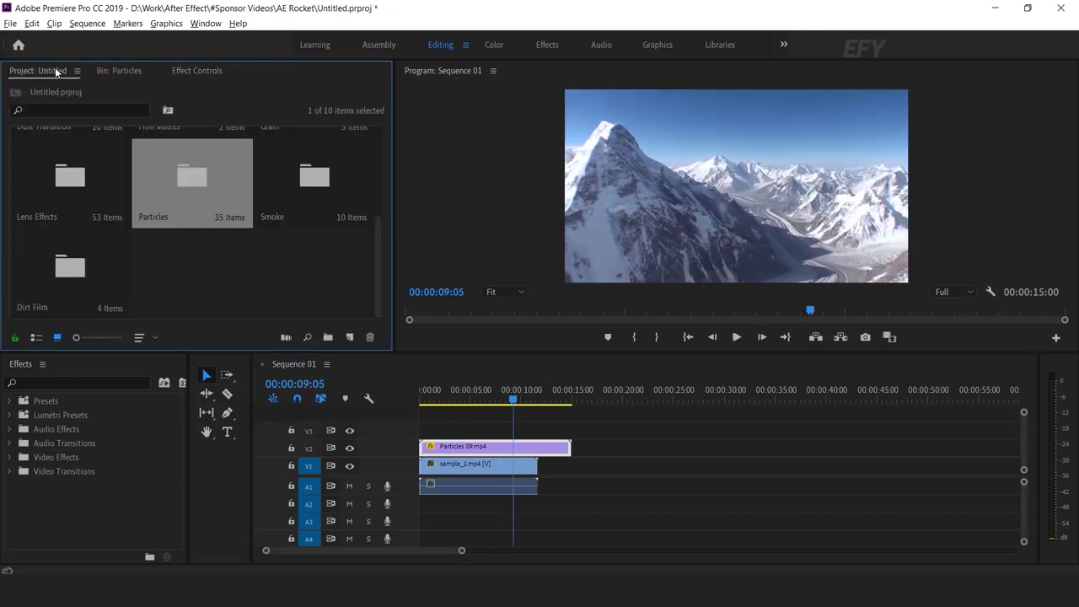
pyautogui.click(255, 290)
pyautogui.moveTo(380, 250); pyautogui.dragTo(390, 212)
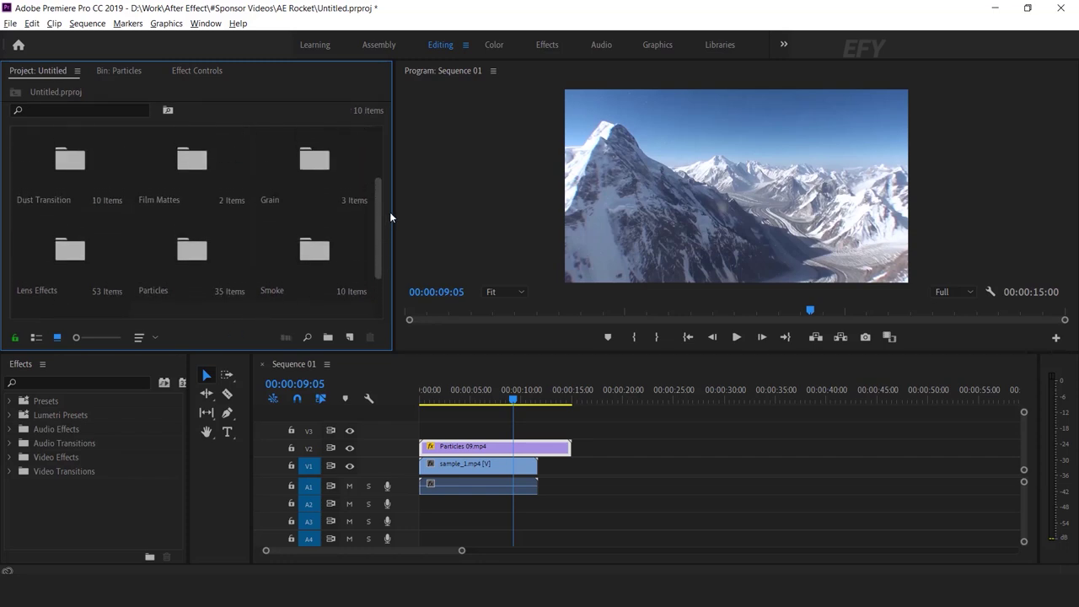
pyautogui.doubleClick(317, 255)
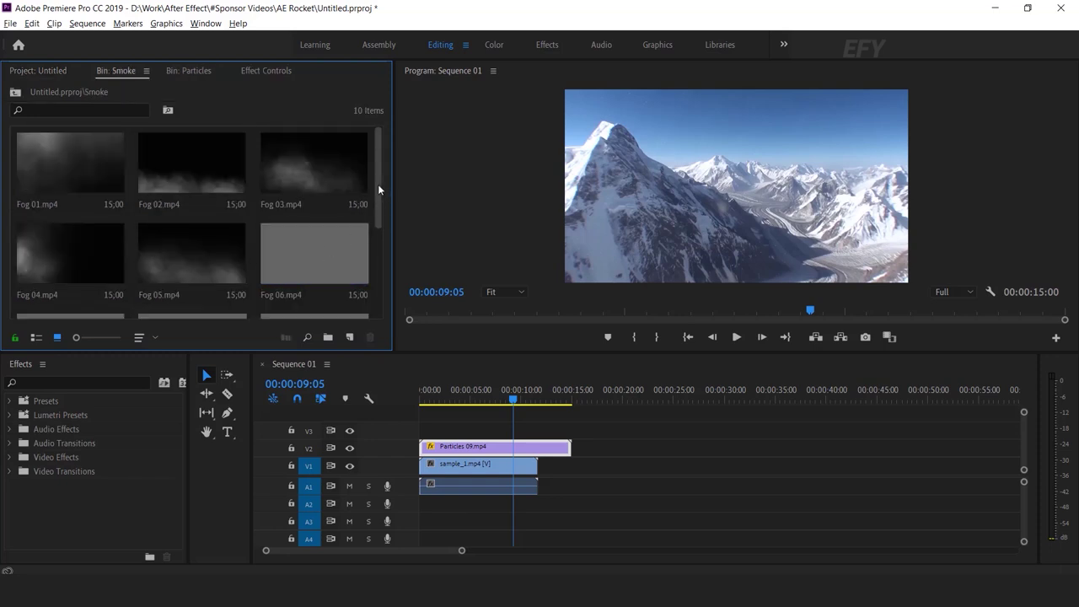
pyautogui.moveTo(382, 196); pyautogui.dragTo(380, 226)
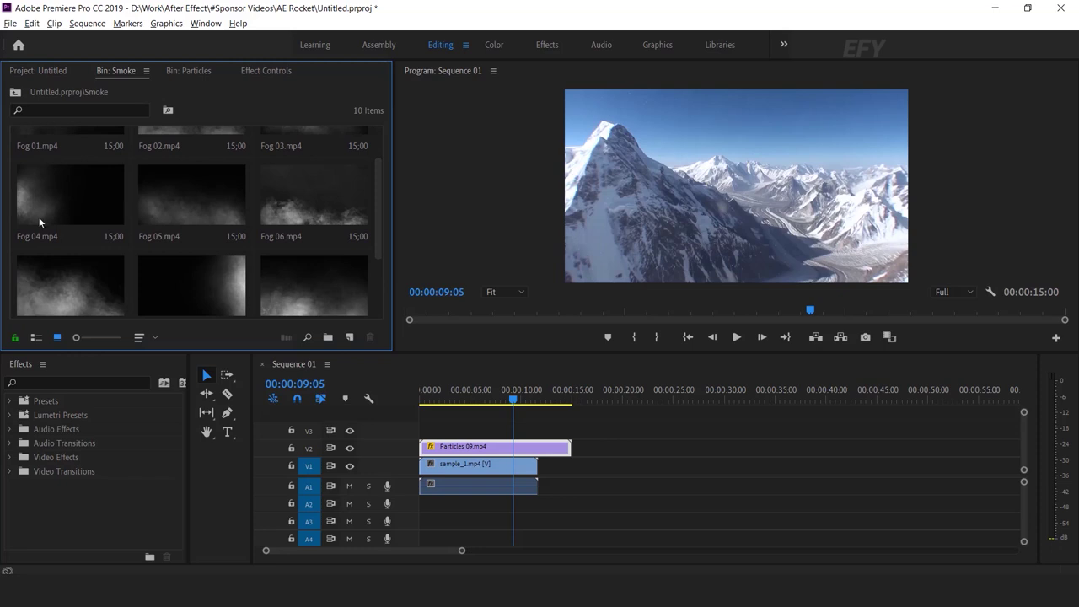
pyautogui.moveTo(287, 202); pyautogui.dragTo(456, 430)
pyautogui.moveTo(426, 395); pyautogui.dragTo(506, 398)
# Step: Set the blend mode of the Fog 06.mp4 clip to Screen and preview the sequence
pyautogui.click(531, 431)
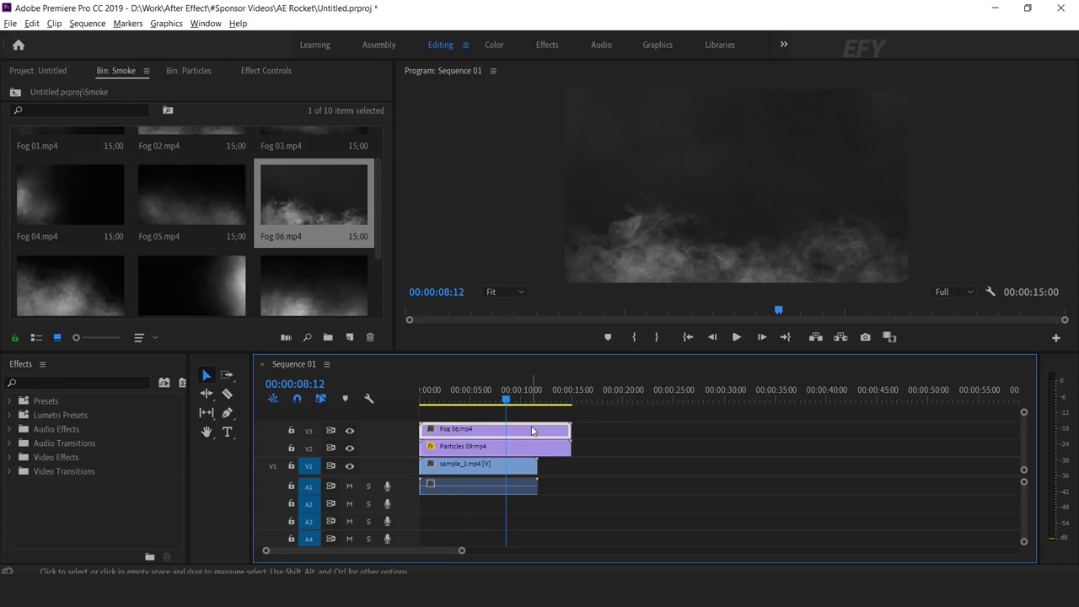
pyautogui.click(274, 69)
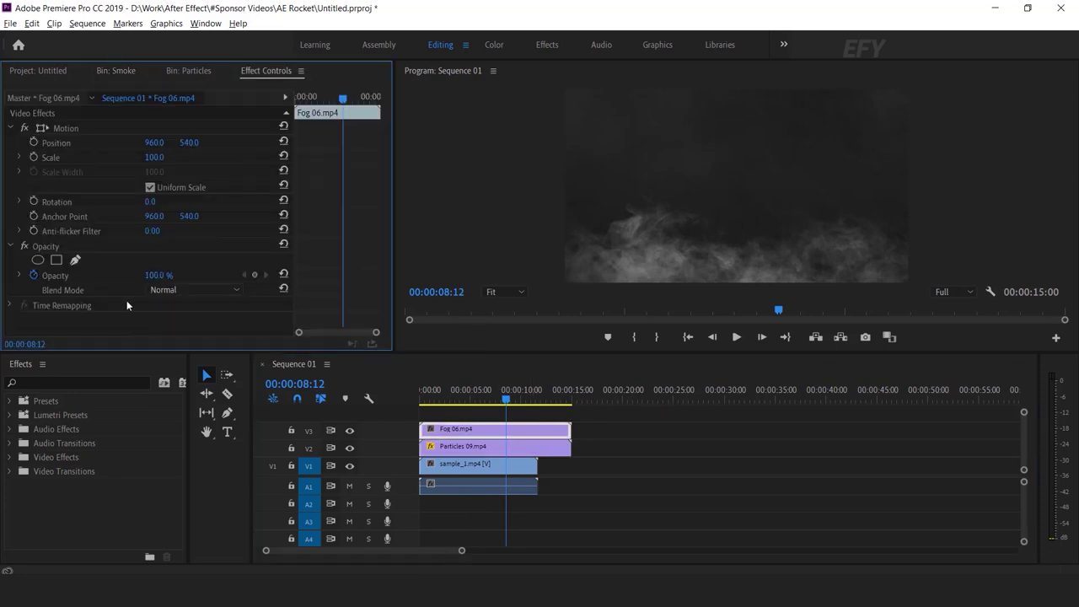
pyautogui.click(213, 289)
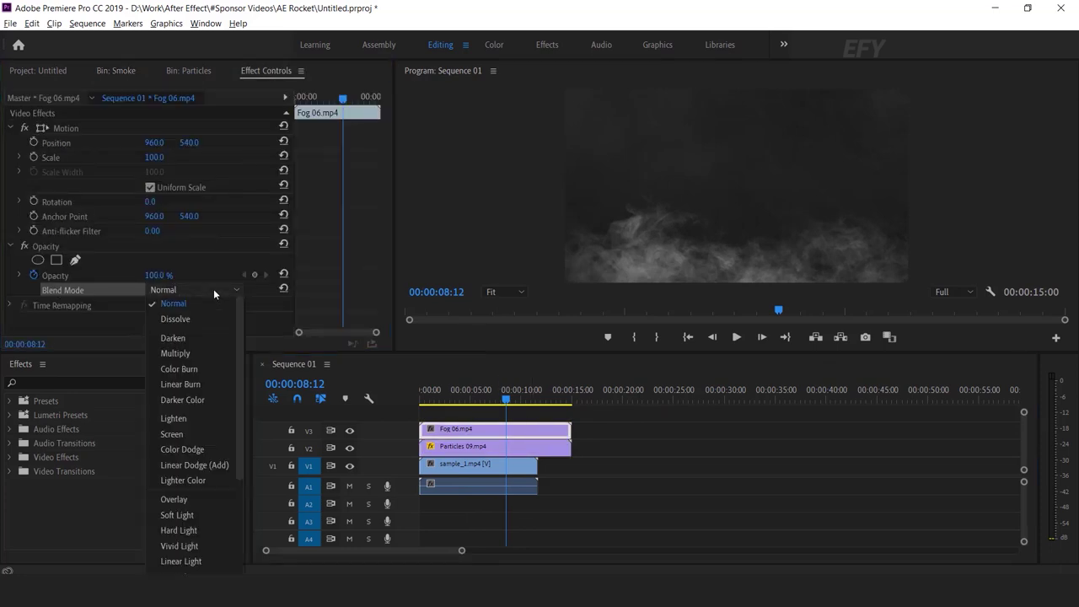
pyautogui.click(184, 437)
pyautogui.click(509, 407)
pyautogui.press('space')
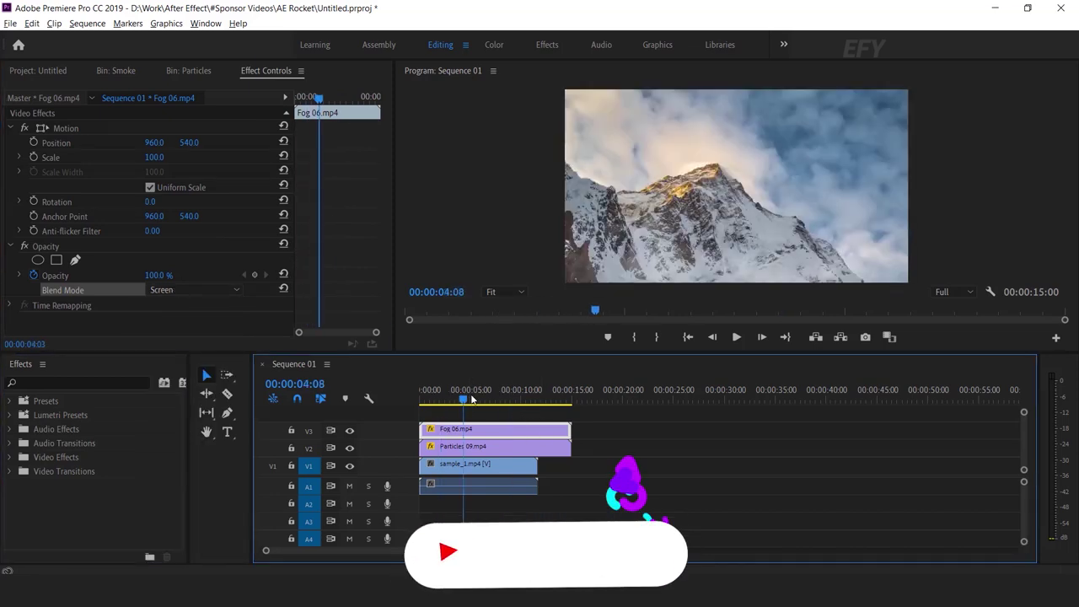
# Step: Open the Lens Effects bin and place Lens Effects 02.mp4 on a new track V4 at the start of the sequence
pyautogui.click(45, 71)
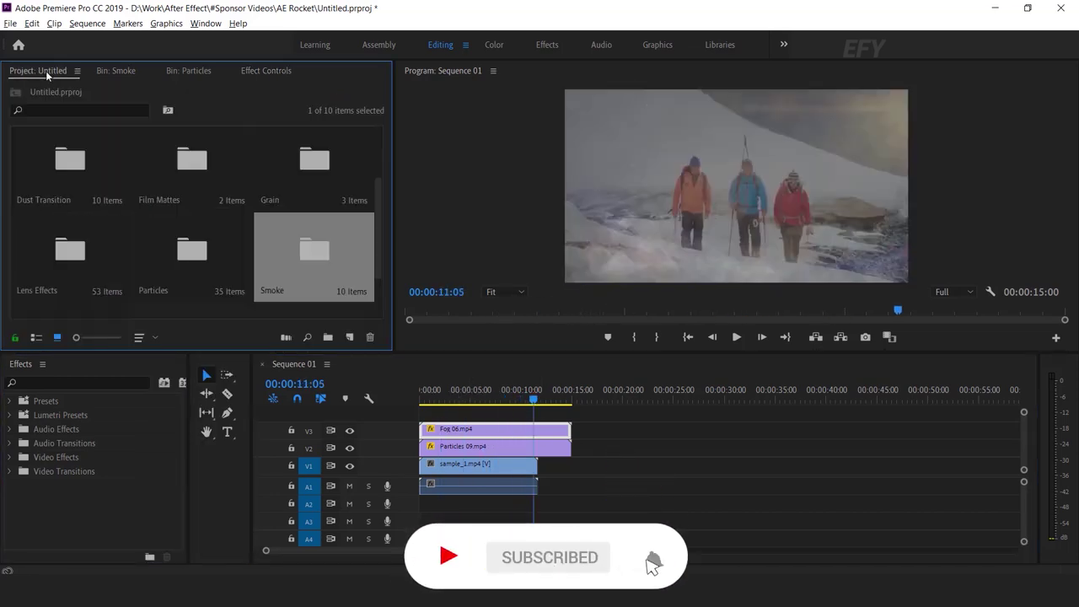
pyautogui.scroll(-3, 65, 193)
pyautogui.doubleClick(65, 192)
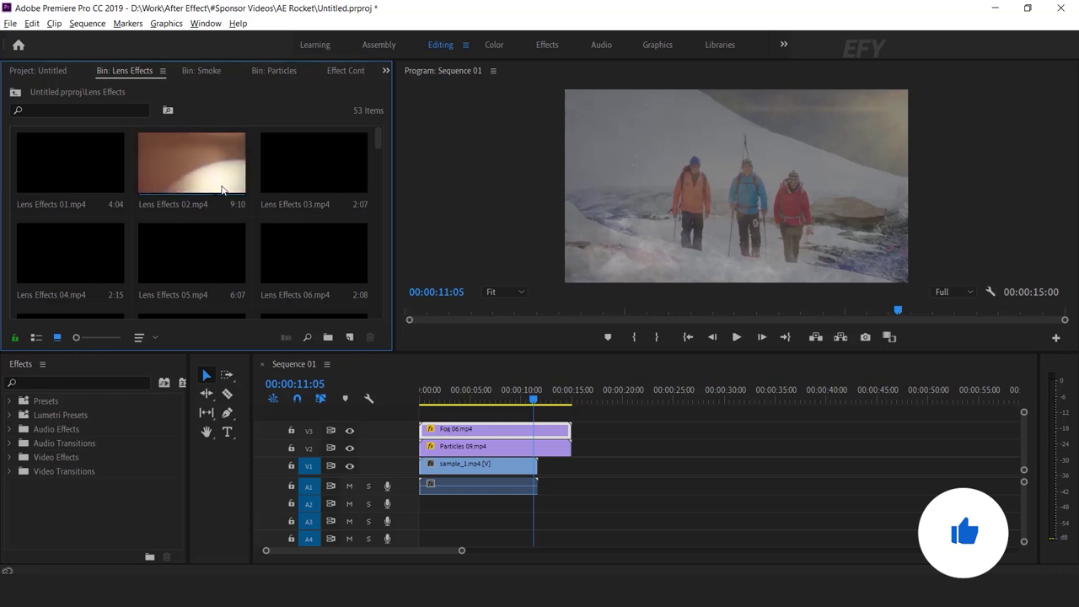
pyautogui.click(197, 180)
pyautogui.moveTo(177, 174); pyautogui.dragTo(462, 394)
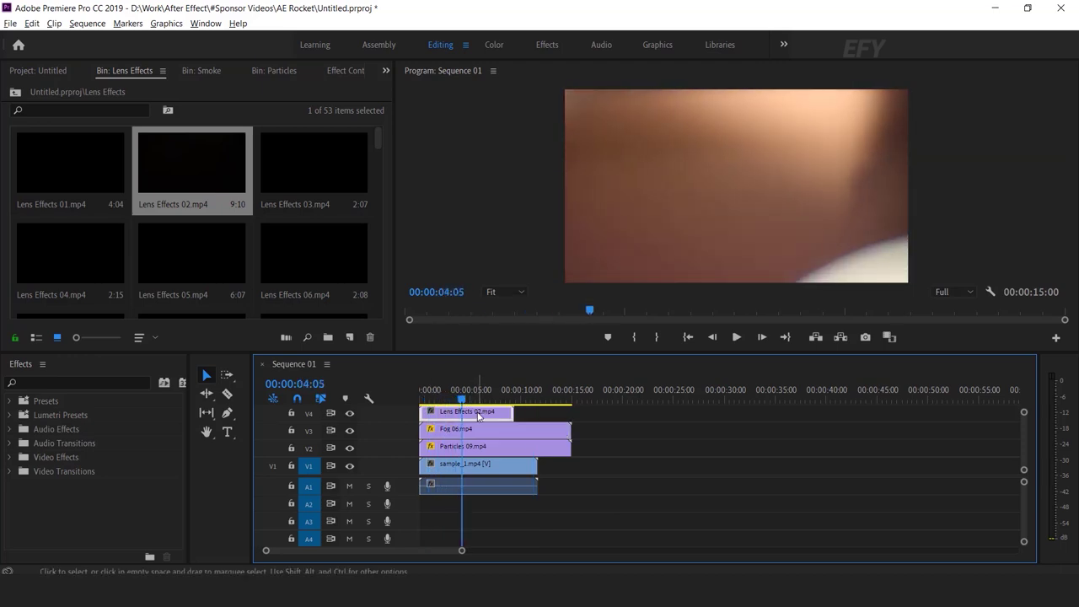
# Step: Set the blend mode of the Lens Effects 02.mp4 clip to Screen and scrub through it to preview the light leak
pyautogui.click(347, 72)
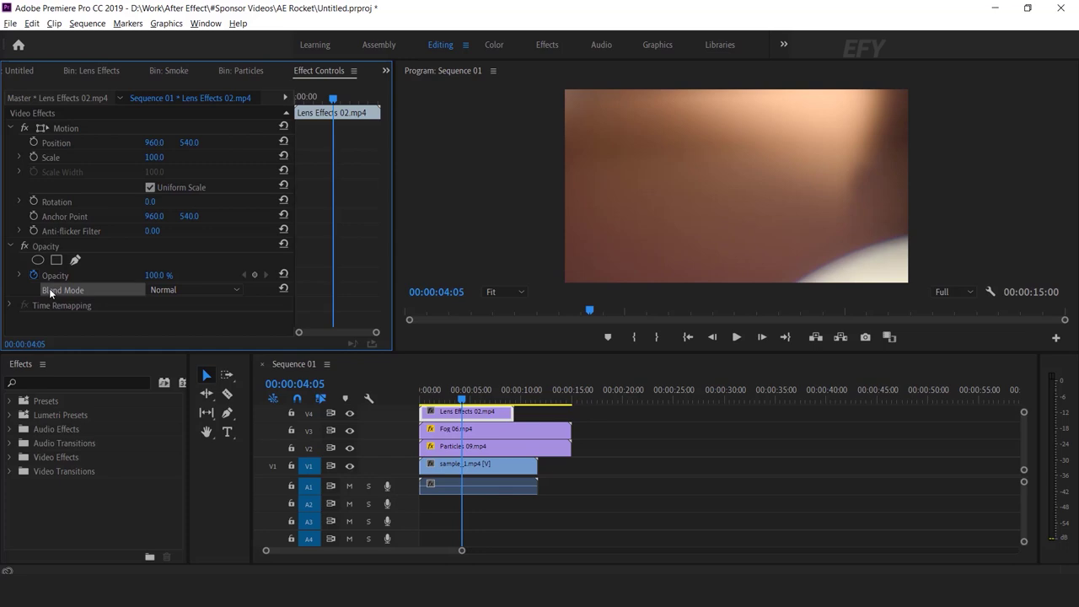
pyautogui.click(232, 291)
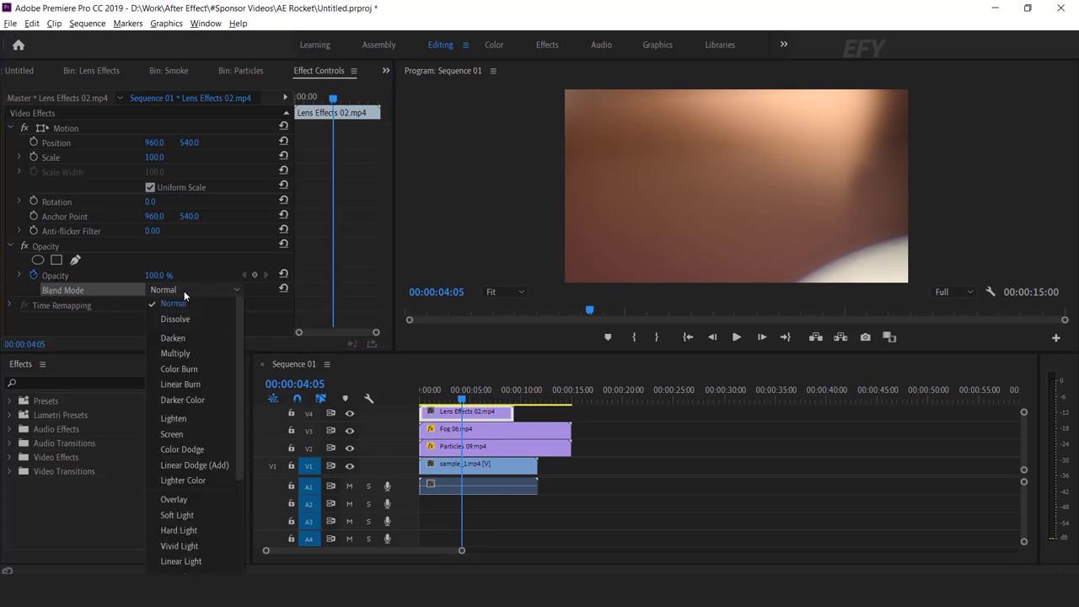
pyautogui.click(174, 433)
pyautogui.click(430, 391)
pyautogui.moveTo(441, 391); pyautogui.dragTo(478, 391)
# Step: Lower the opacity of the Lens Effects 02.mp4 clip to 70% and preview it along the timeline
pyautogui.scroll(2, 489, 438)
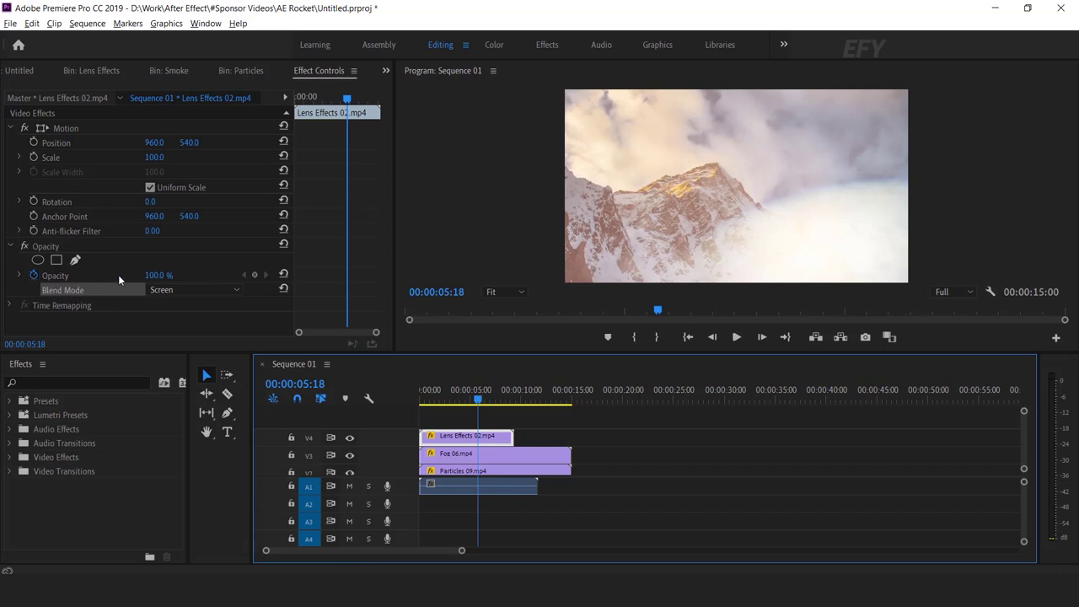
pyautogui.moveTo(157, 275); pyautogui.dragTo(137, 275)
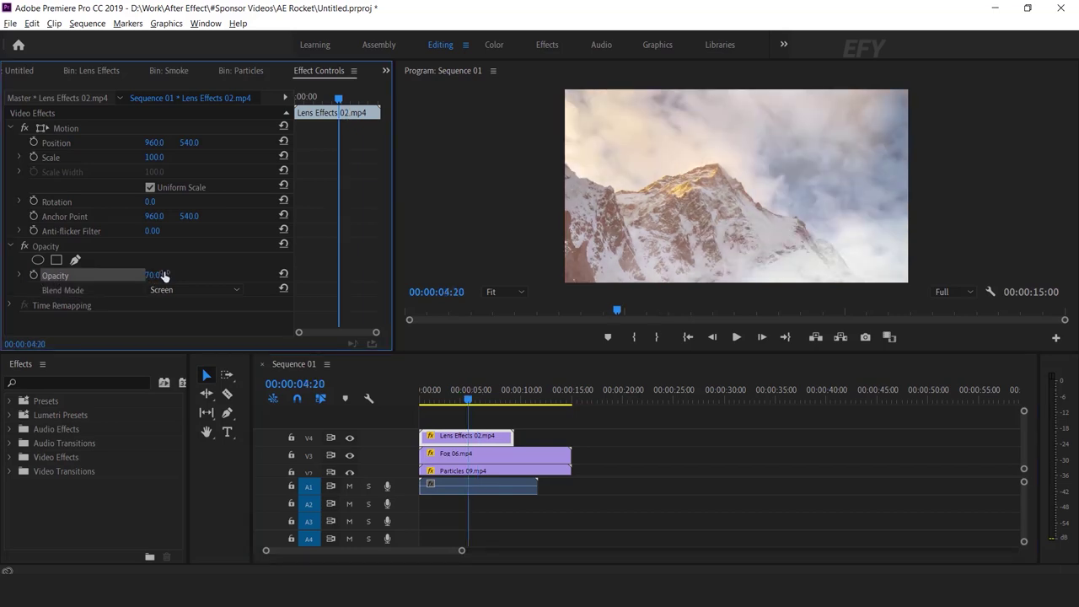
pyautogui.moveTo(464, 399); pyautogui.dragTo(498, 402)
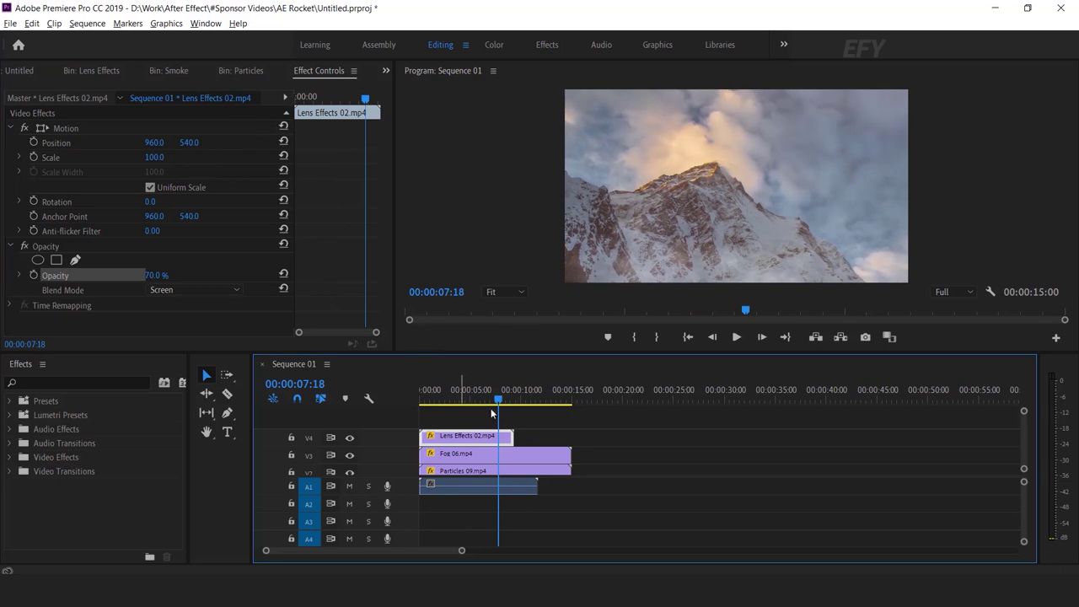
pyautogui.click(470, 401)
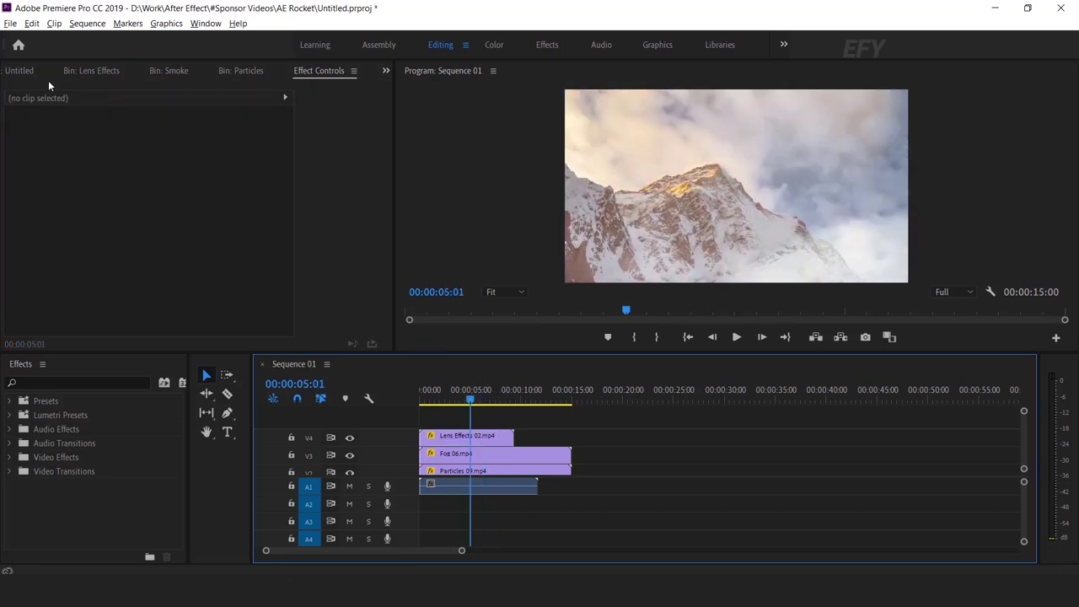
# Step: Create an adjustment layer at the project's root level, keeping the default video settings
pyautogui.click(20, 71)
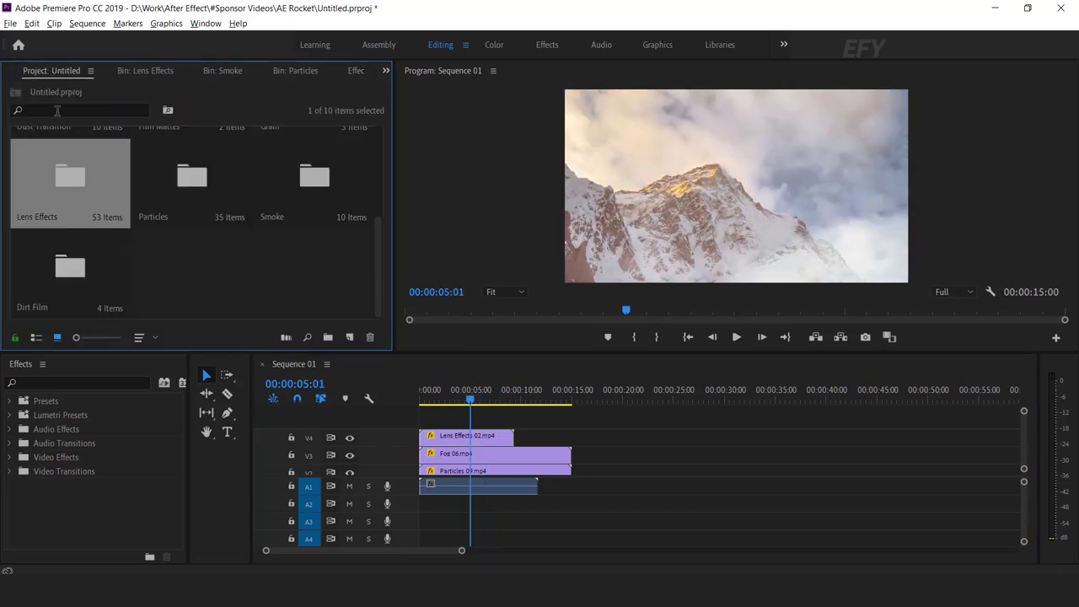
pyautogui.click(320, 272)
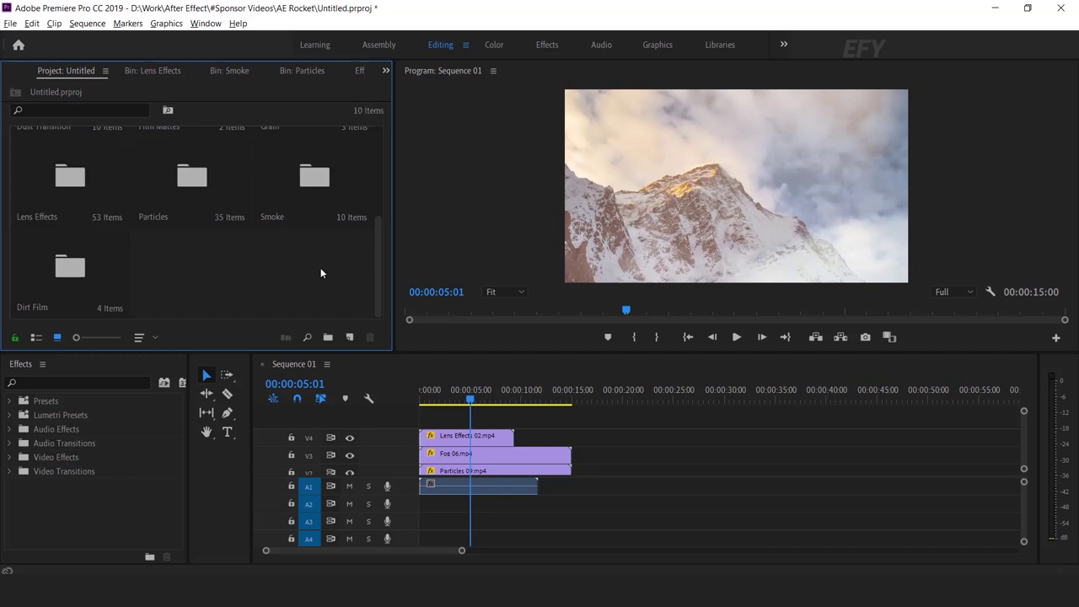
pyautogui.click(350, 338)
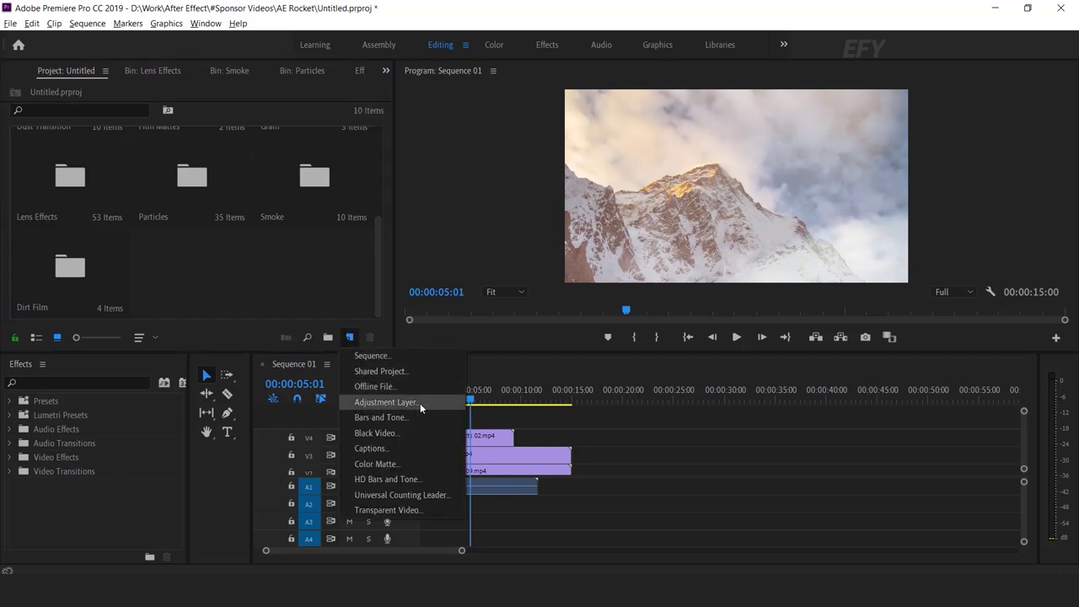
pyautogui.click(404, 401)
pyautogui.click(567, 342)
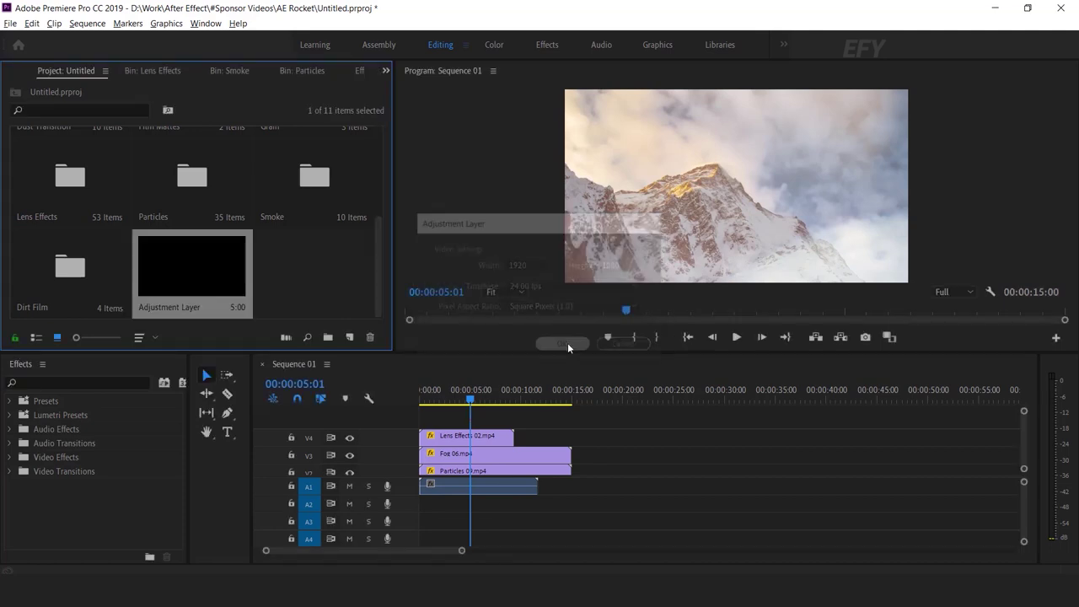
# Step: Place the adjustment layer on track V5 at the sequence start and extend it to the end of Lens Effects 02.mp4
pyautogui.moveTo(327, 361); pyautogui.dragTo(448, 426)
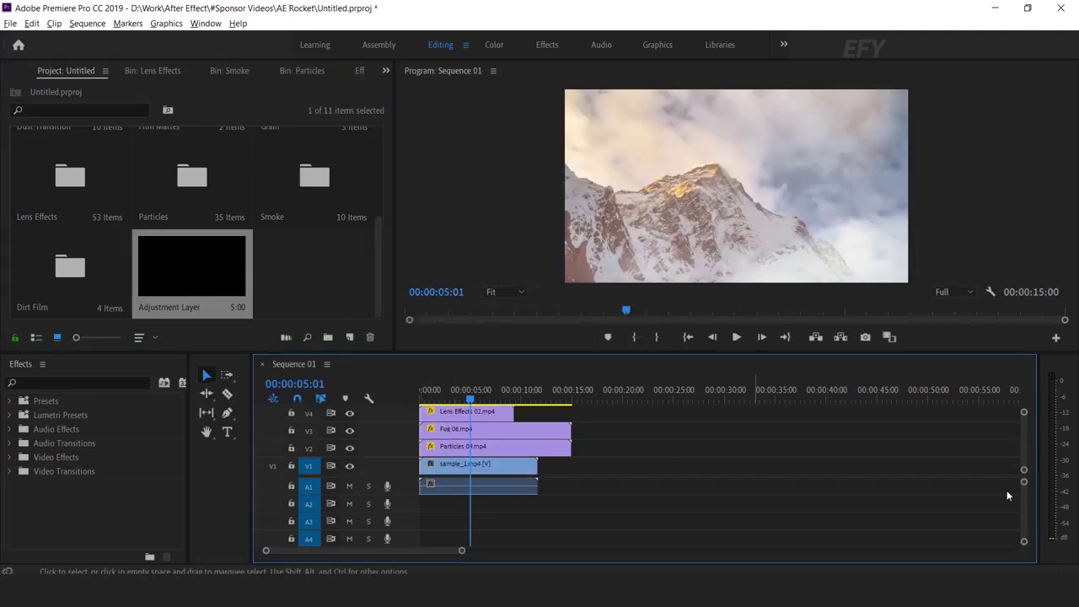
pyautogui.scroll(2, 523, 447)
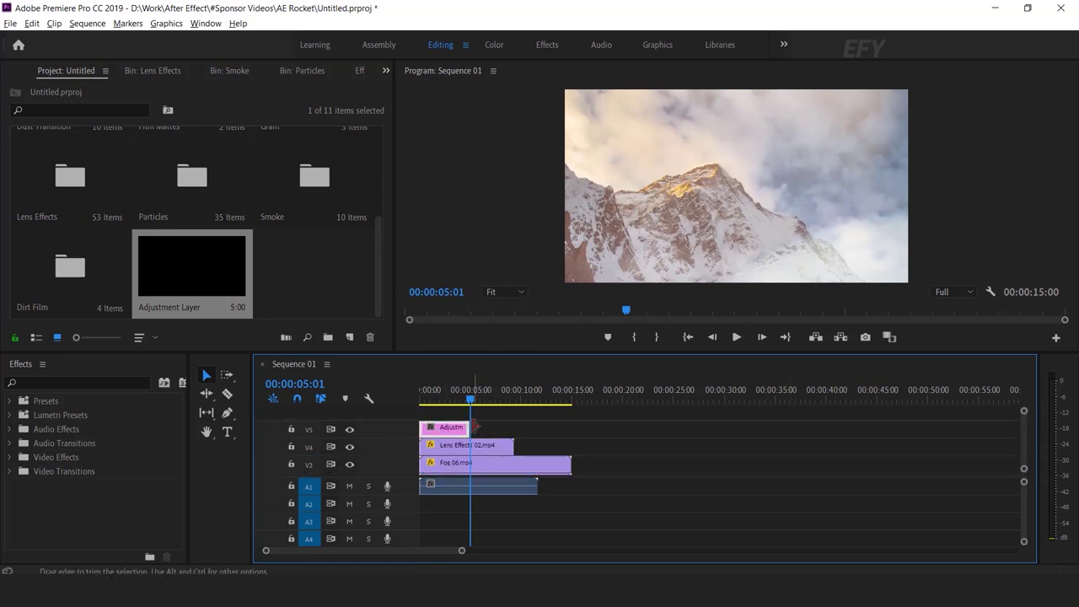
pyautogui.moveTo(474, 426); pyautogui.dragTo(513, 427)
pyautogui.click(451, 394)
pyautogui.moveTo(451, 394); pyautogui.dragTo(484, 393)
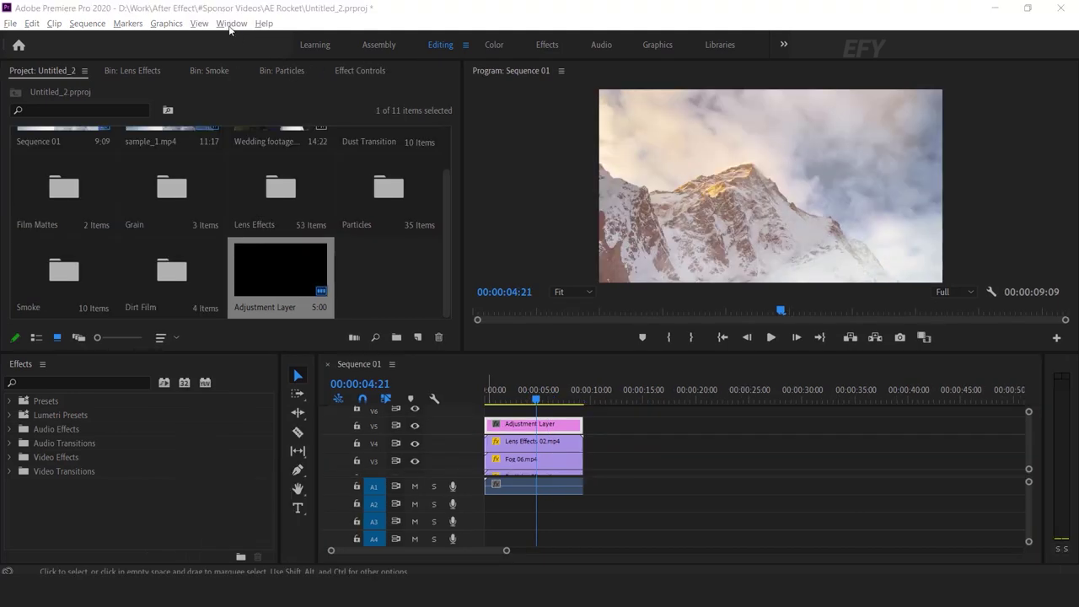
# Step: Show the Lumetri Color controls for the adjustment layer and set its Creative look to Cinematic 01
pyautogui.click(230, 23)
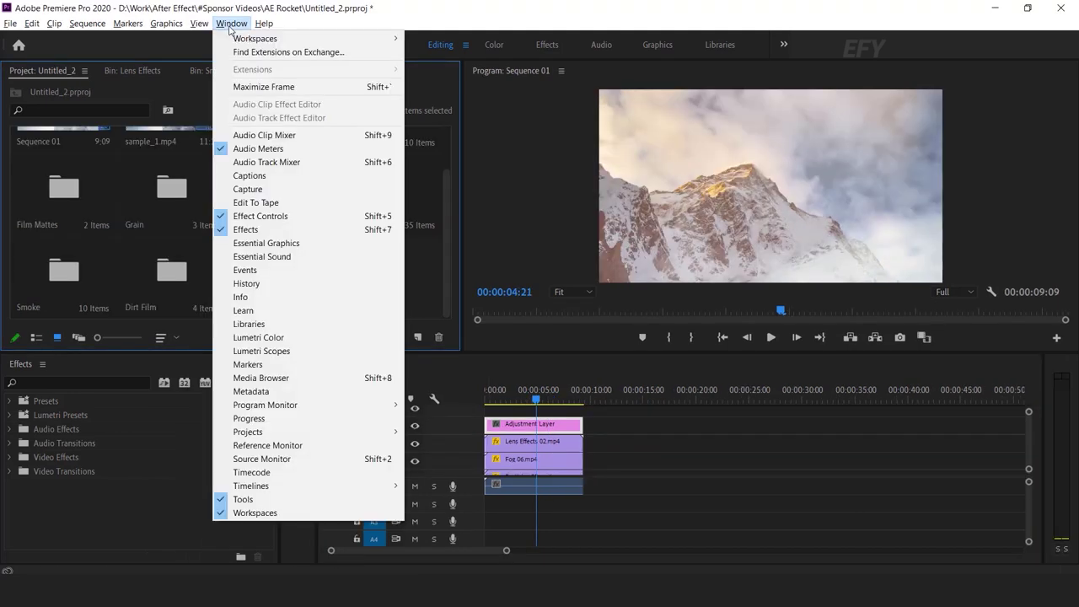
pyautogui.click(271, 339)
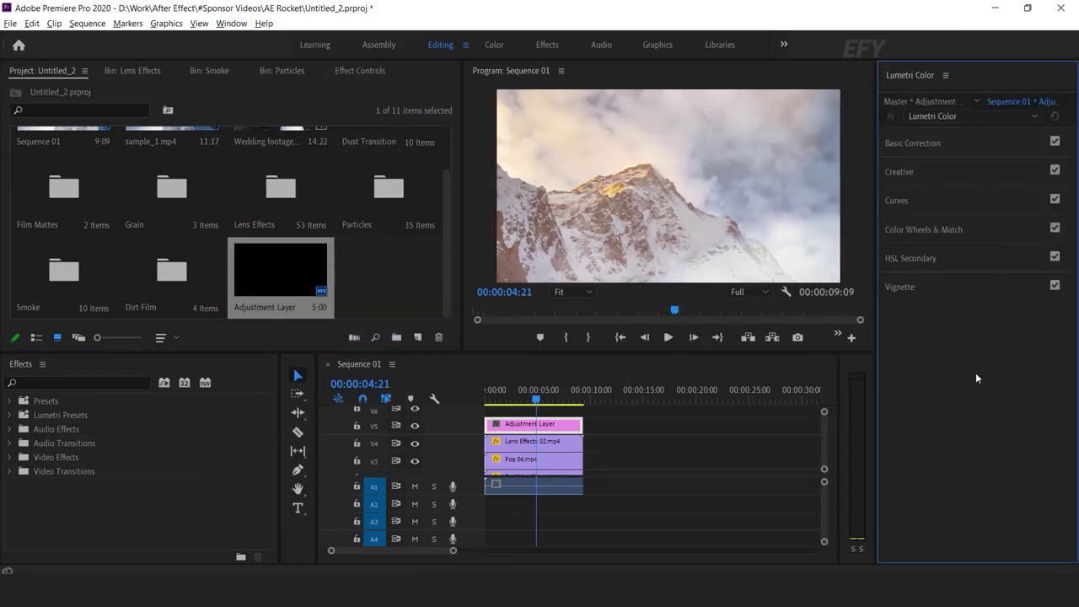
pyautogui.click(918, 172)
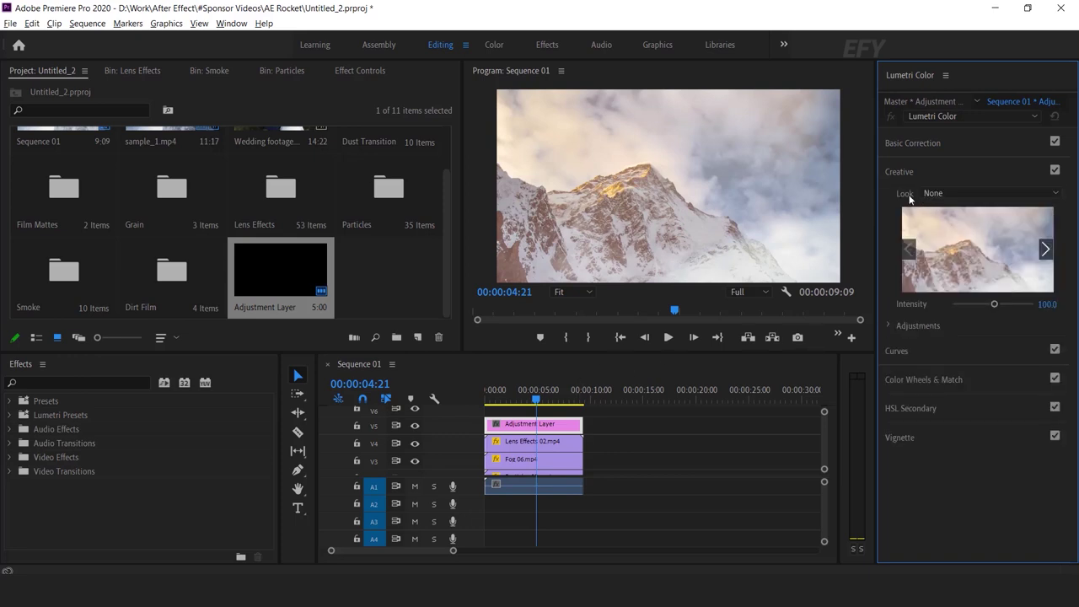
pyautogui.click(1000, 193)
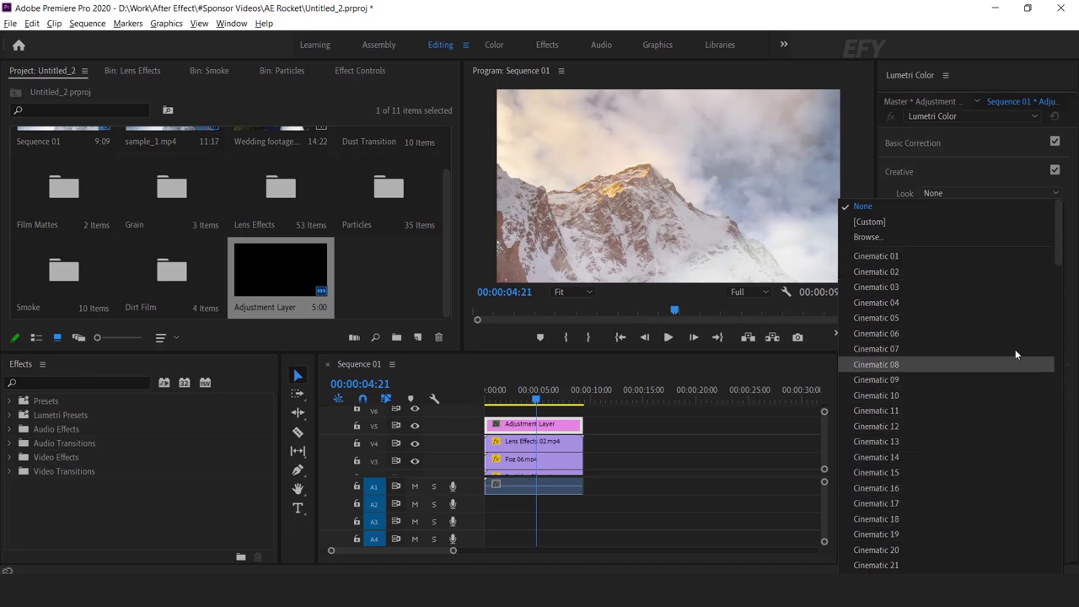
pyautogui.click(886, 256)
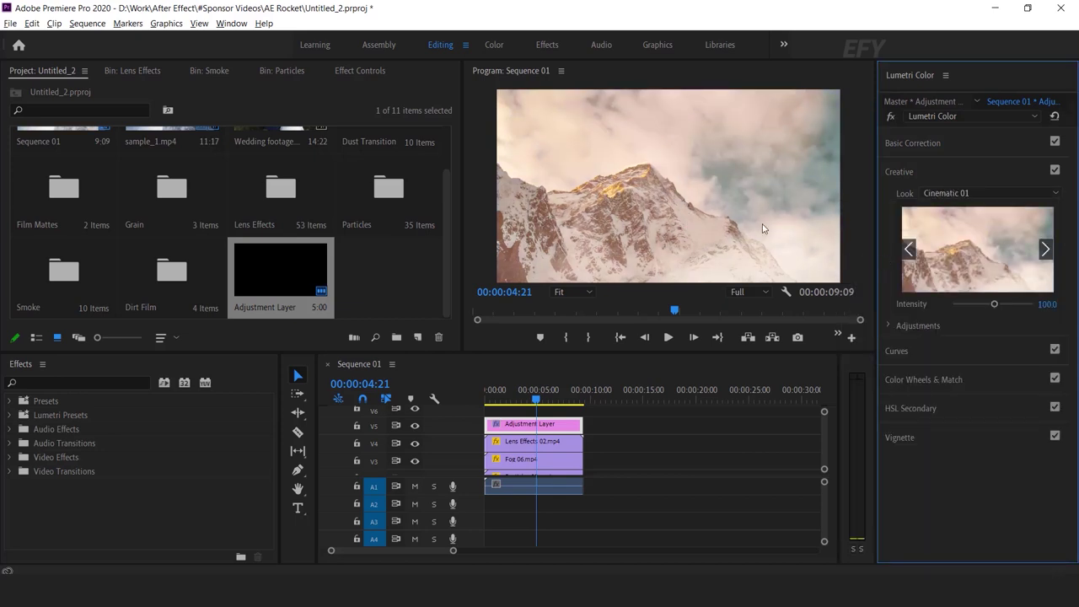
# Step: Browse the Cinematic look previews, apply Cinematic 06 to the adjustment layer, and scrub the sequence to preview the grade
pyautogui.click(1046, 250)
pyautogui.click(1046, 250)
pyautogui.click(1046, 250)
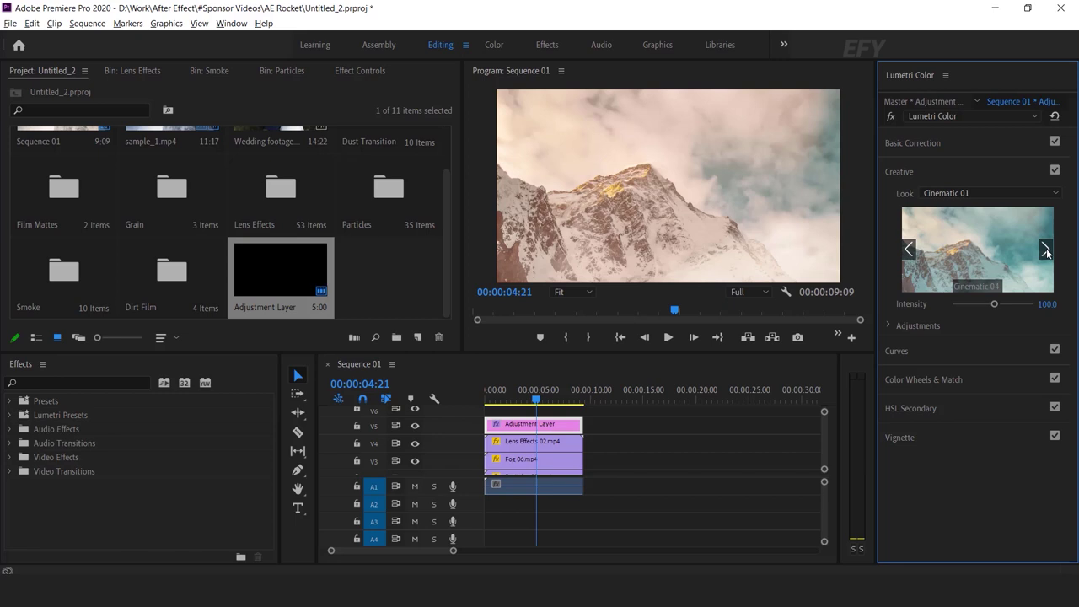
pyautogui.click(1046, 250)
pyautogui.click(1045, 250)
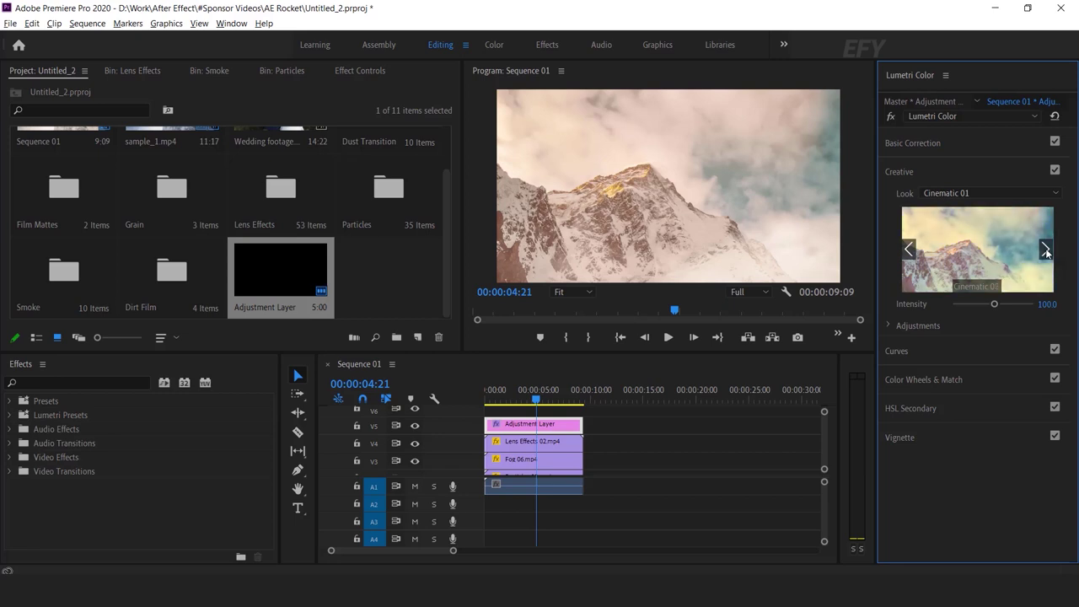
pyautogui.click(909, 249)
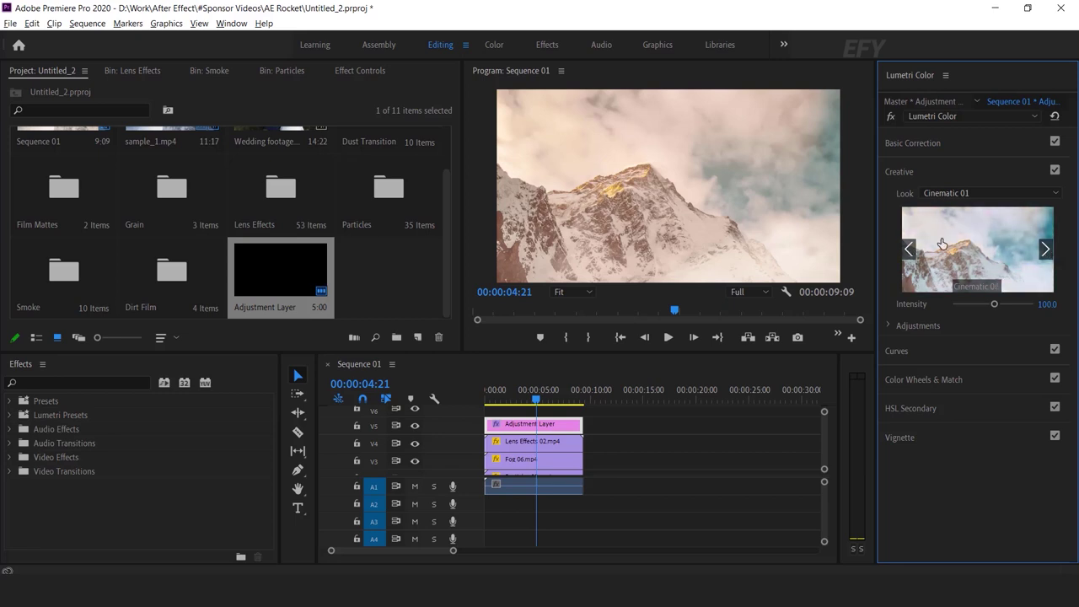
pyautogui.click(981, 253)
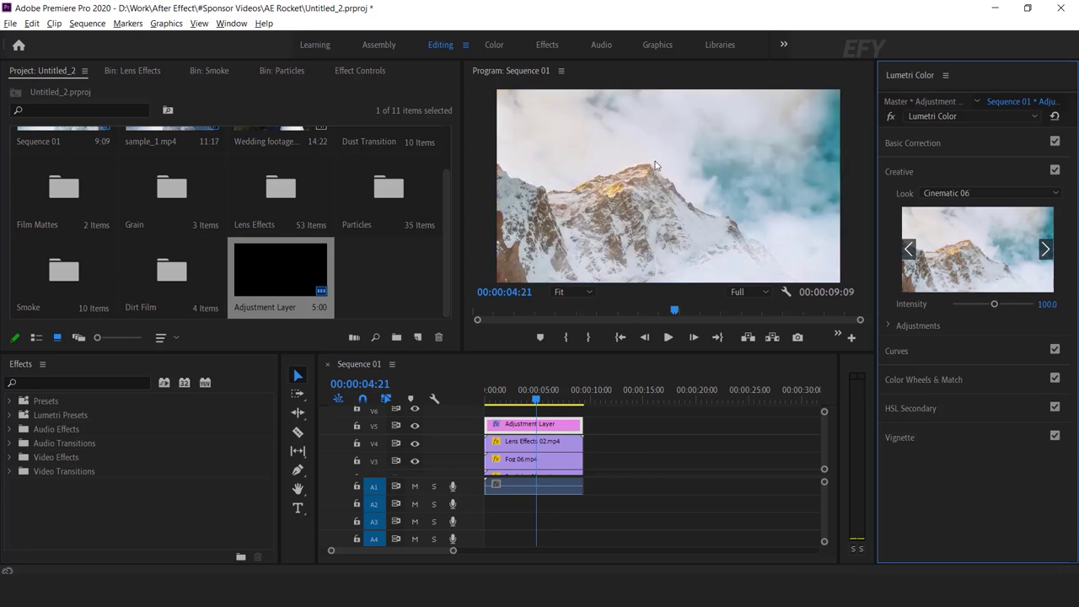
pyautogui.moveTo(543, 396)
pyautogui.mouseDown()
pyautogui.moveTo(575, 402)
pyautogui.moveTo(498, 399)
pyautogui.moveTo(534, 391)
pyautogui.mouseUp()
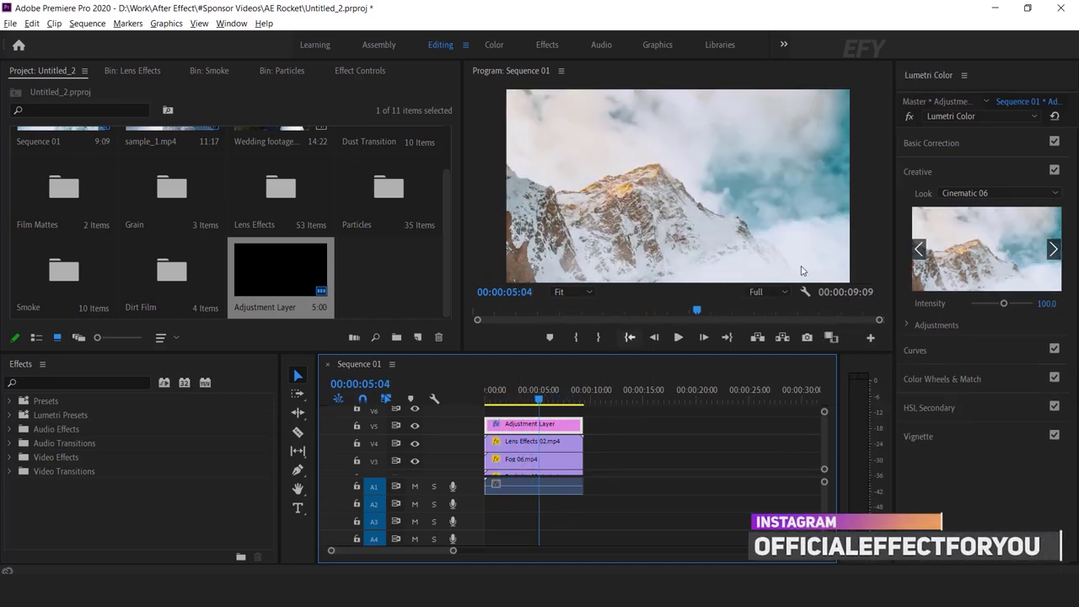
# Step: Switch to File Explorer and try to copy all the pack's Cinematic .cube files into Premiere Pro 2020's Lumetri LUTs Creative folder
pyautogui.click(1025, 194)
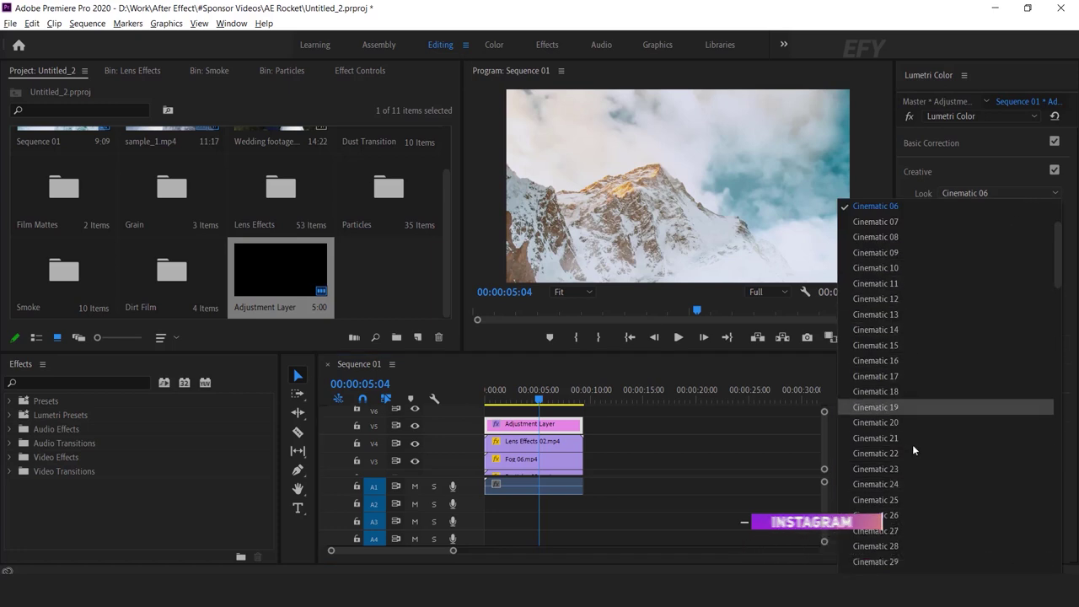
pyautogui.click(745, 440)
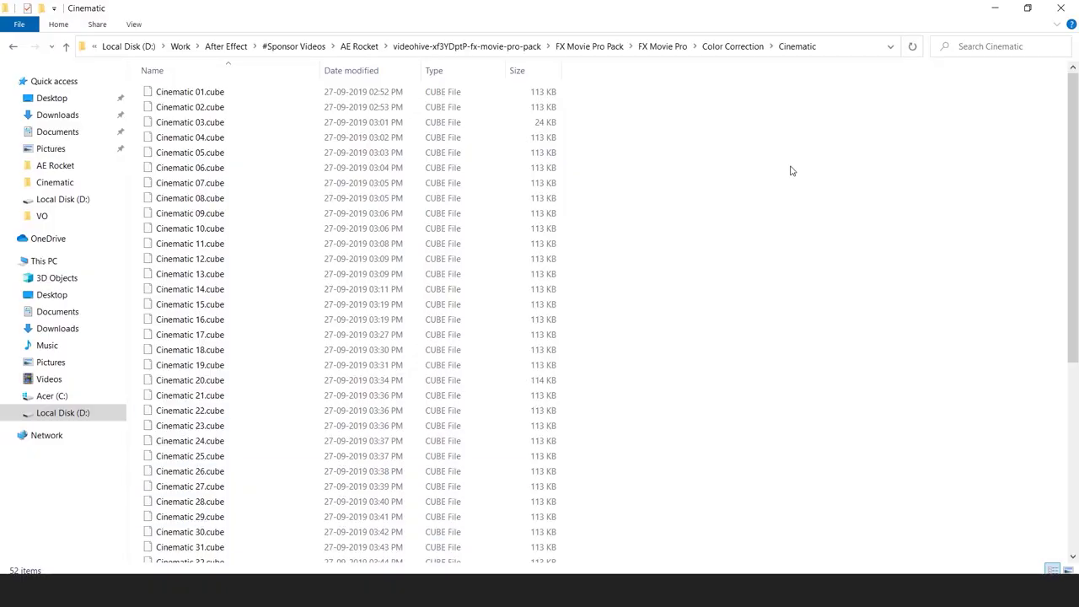
pyautogui.hotkey('ctrl', 'a')
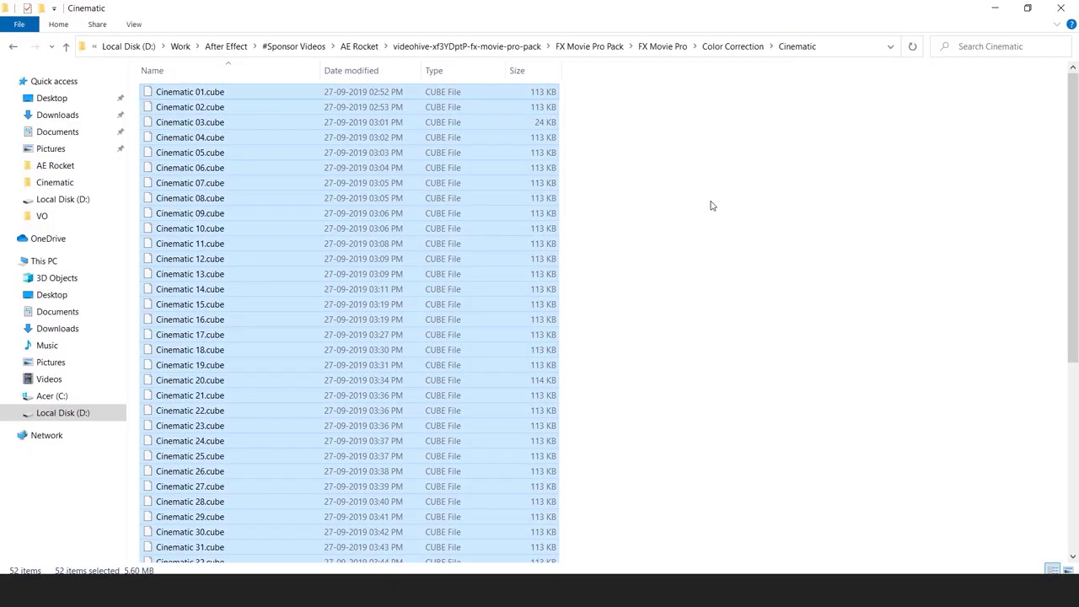
pyautogui.click(649, 238)
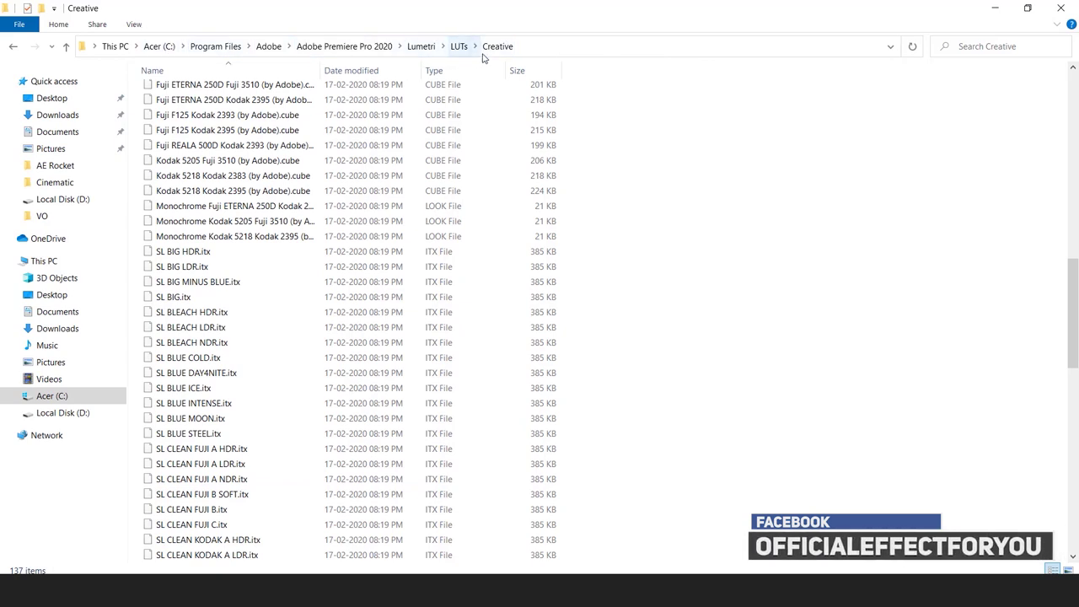
pyautogui.hotkey('ctrl', 'v')
pyautogui.moveTo(537, 153); pyautogui.dragTo(705, 143)
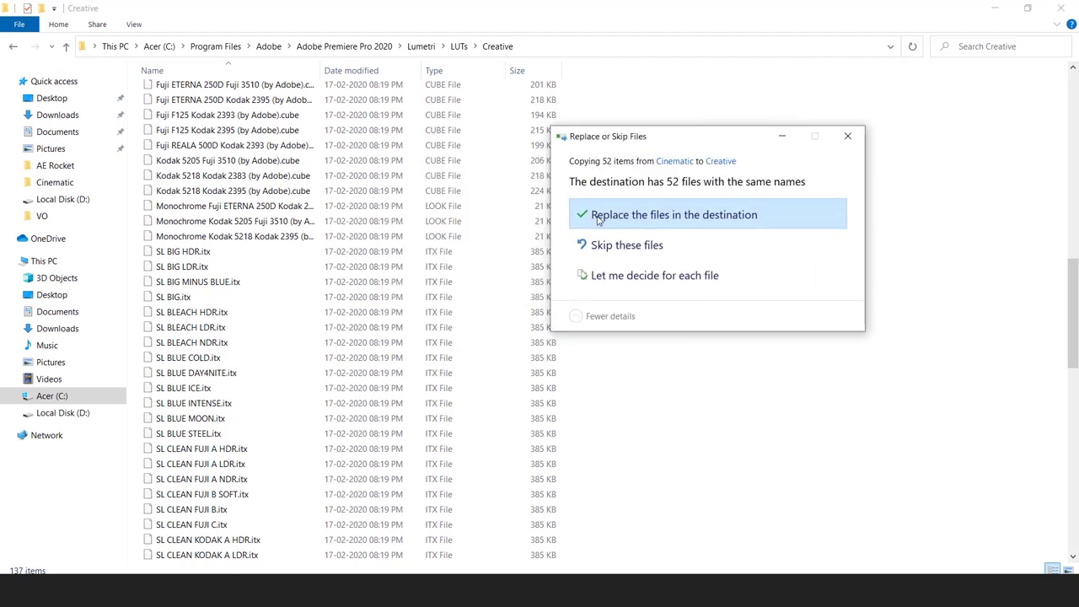
pyautogui.click(848, 137)
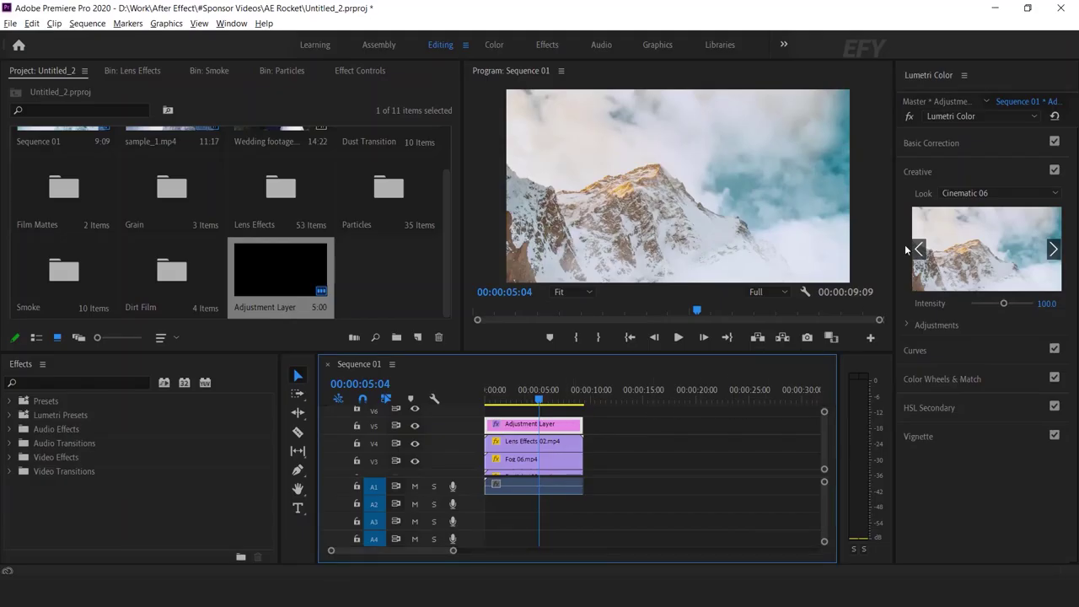
# Step: Check the installed Cinematic looks in the adjustment layer's Creative look list
pyautogui.click(991, 192)
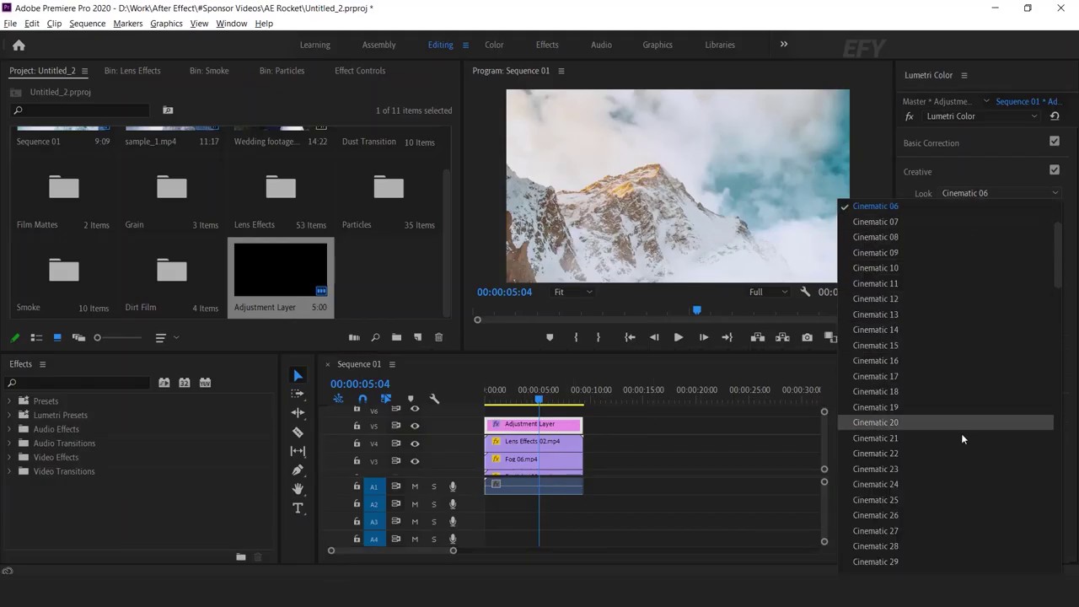
pyautogui.click(954, 206)
pyautogui.click(960, 169)
pyautogui.click(614, 418)
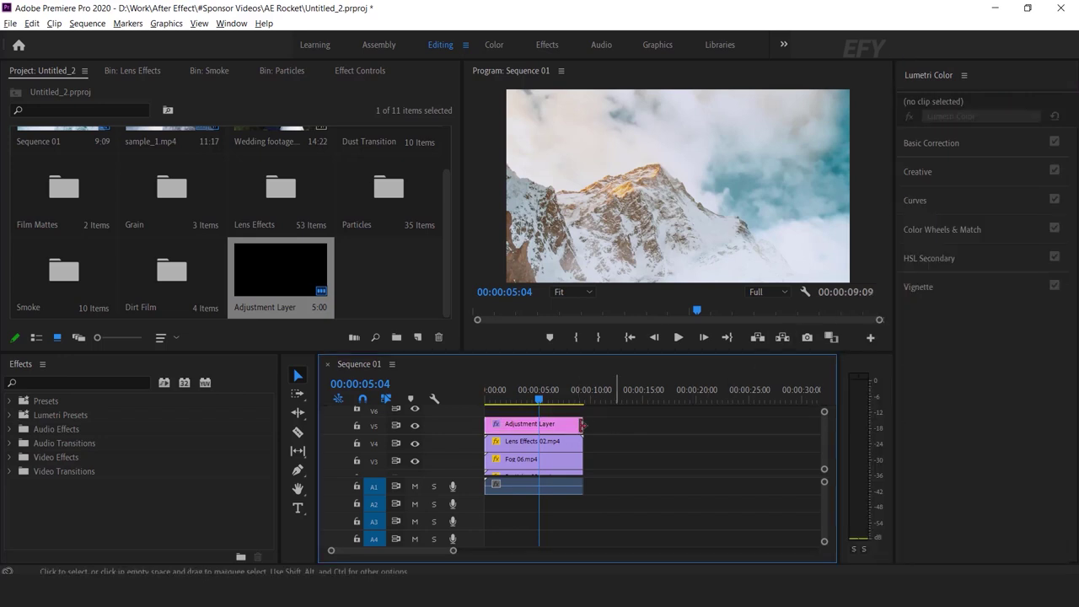
pyautogui.click(550, 428)
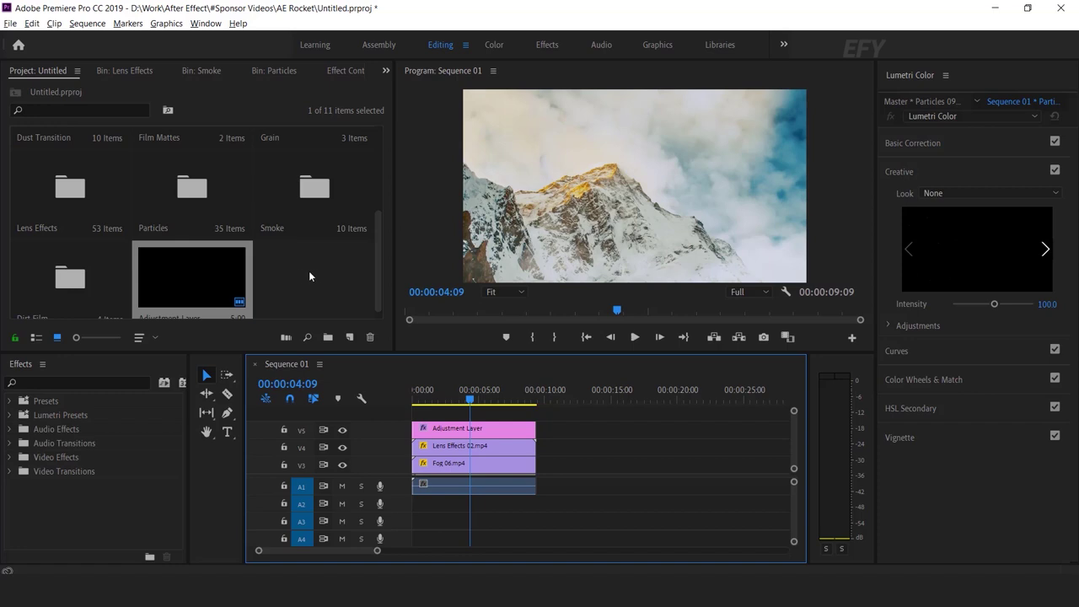
# Step: Open the Static bin inside the project's Film Mattes bin
pyautogui.click(309, 272)
pyautogui.scroll(-1, 380, 270)
pyautogui.scroll(3, 380, 245)
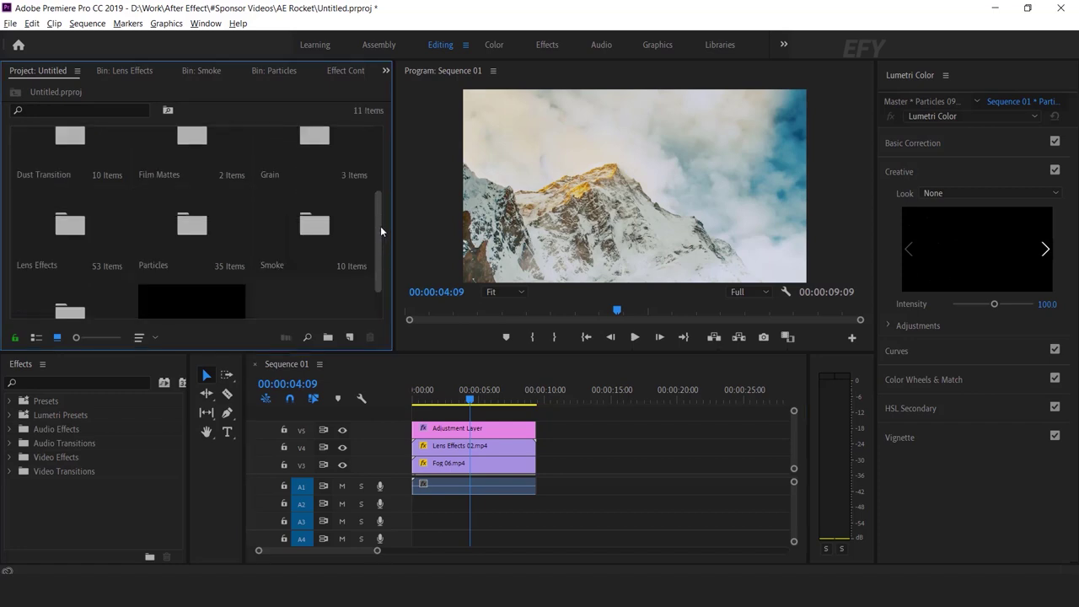
pyautogui.scroll(2, 381, 221)
pyautogui.scroll(2, 382, 202)
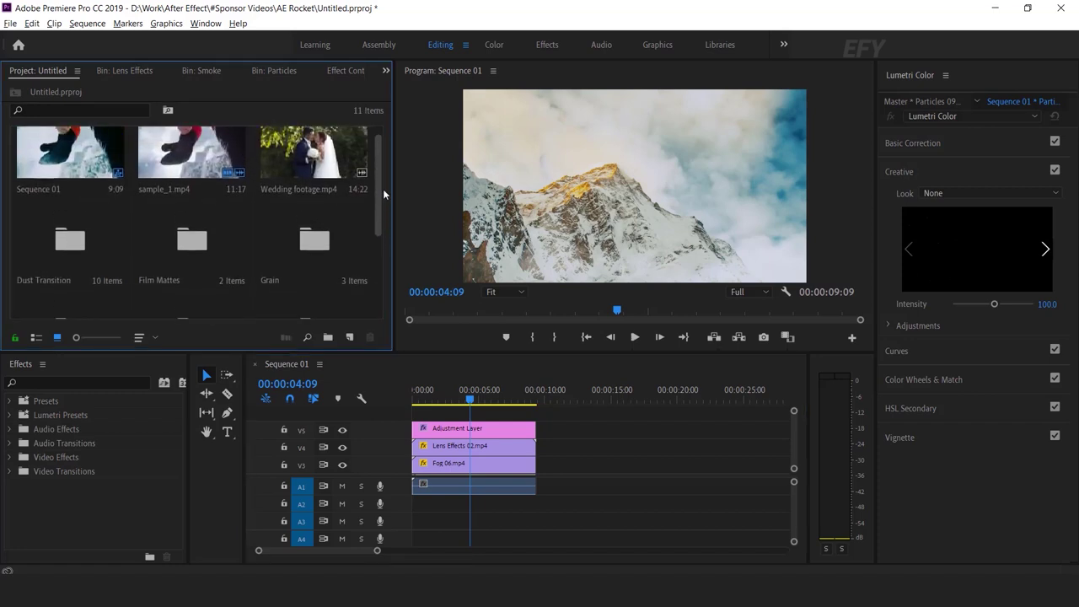
pyautogui.doubleClick(196, 240)
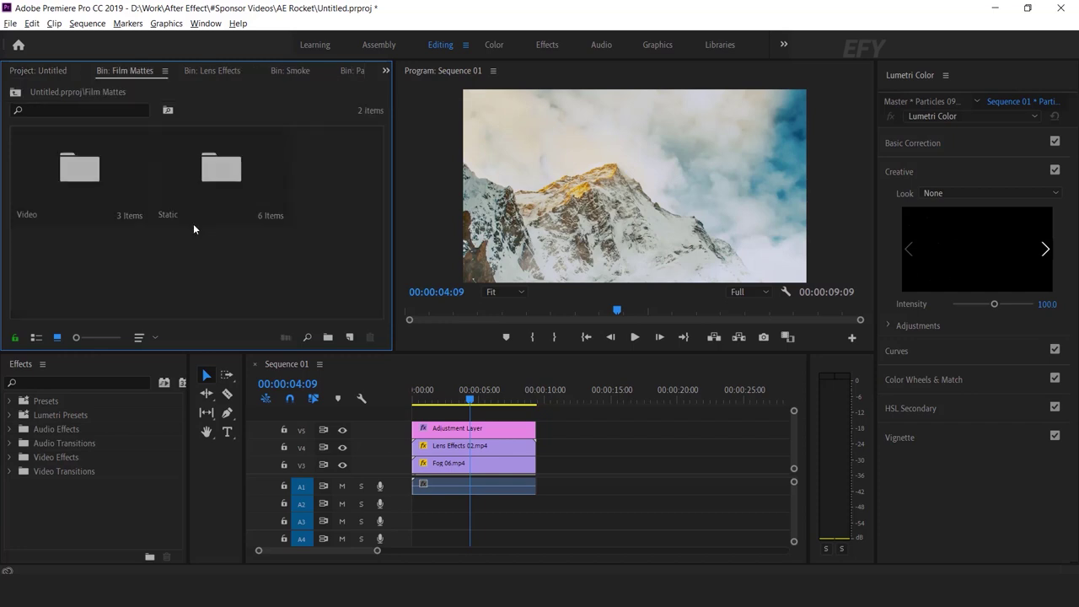
pyautogui.doubleClick(235, 166)
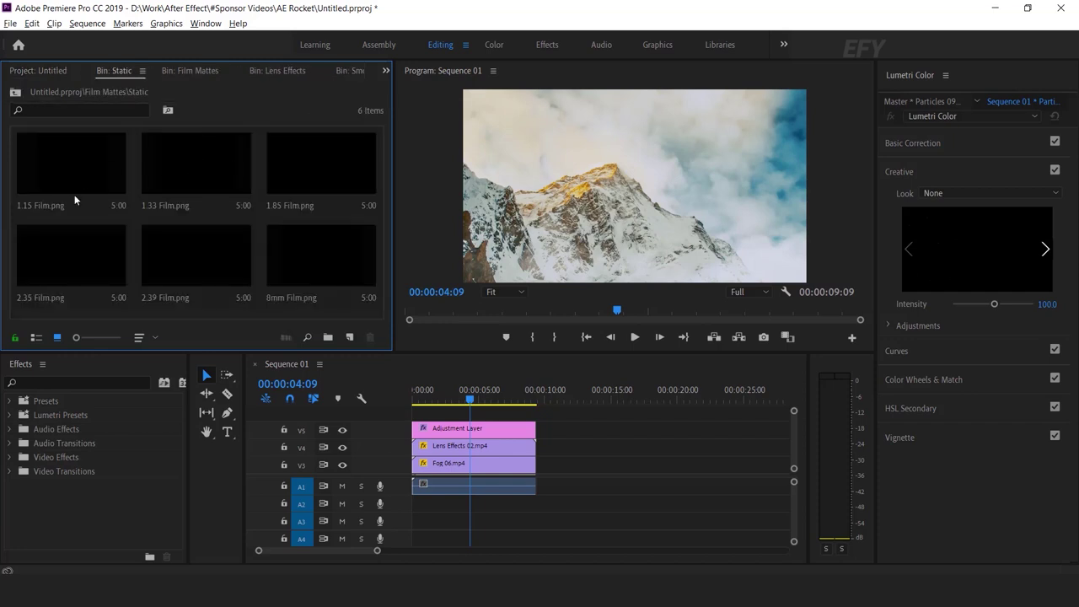
# Step: Place 2.35 Film.png on track V6 at the sequence start, extend it to the adjustment layer's end, and scrub through to preview it
pyautogui.moveTo(74, 268); pyautogui.dragTo(420, 413)
pyautogui.scroll(2, 796, 430)
pyautogui.click(453, 422)
pyautogui.moveTo(531, 422); pyautogui.dragTo(535, 422)
pyautogui.moveTo(472, 398); pyautogui.dragTo(525, 400)
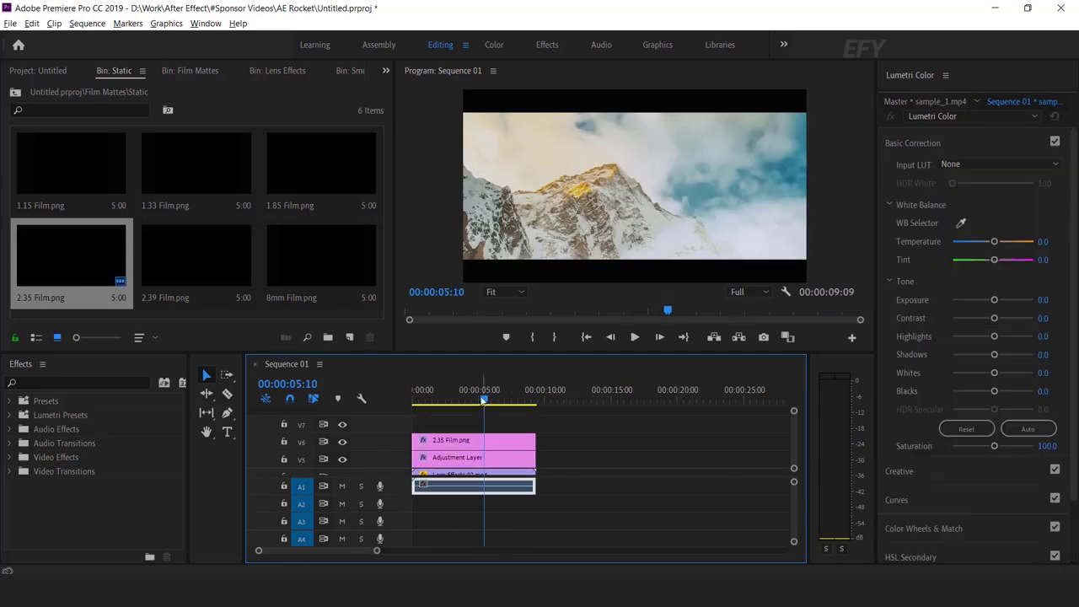
pyautogui.moveTo(484, 400); pyautogui.dragTo(452, 399)
# Step: Install the motion graphics template Cinematic Titles 01.mogrt from the Titles pack's 02. PremierePro\Cinematic Titles folder into Essential Graphics
pyautogui.click(206, 25)
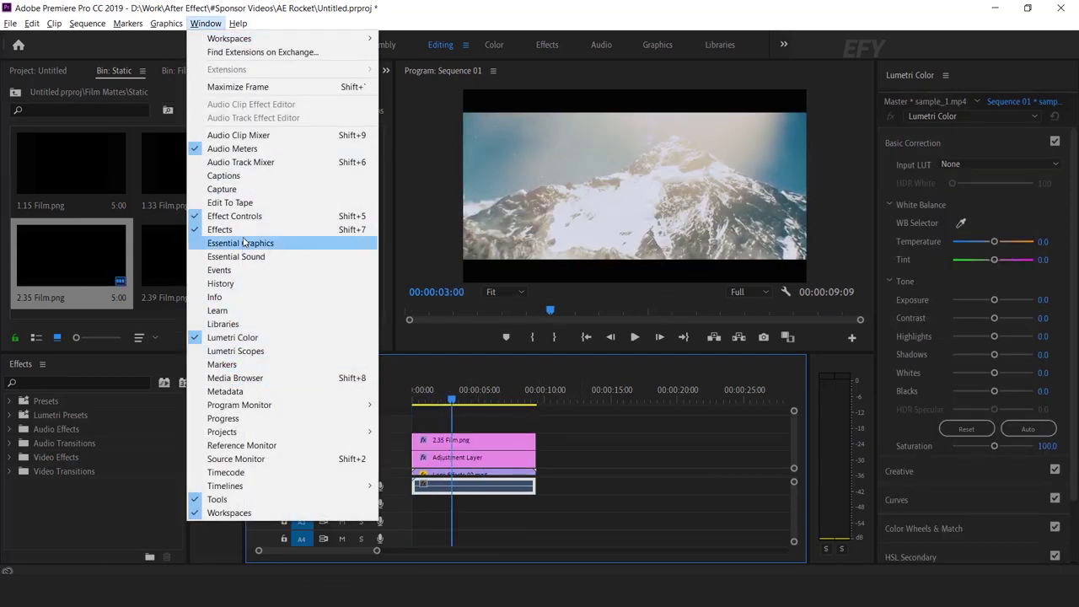
pyautogui.click(277, 243)
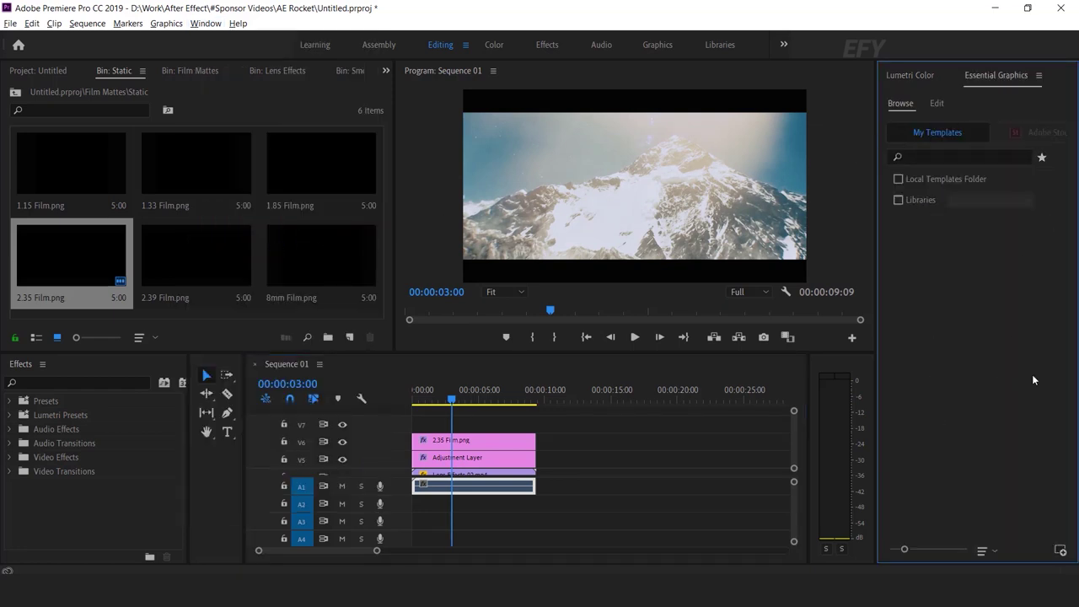
pyautogui.click(1061, 552)
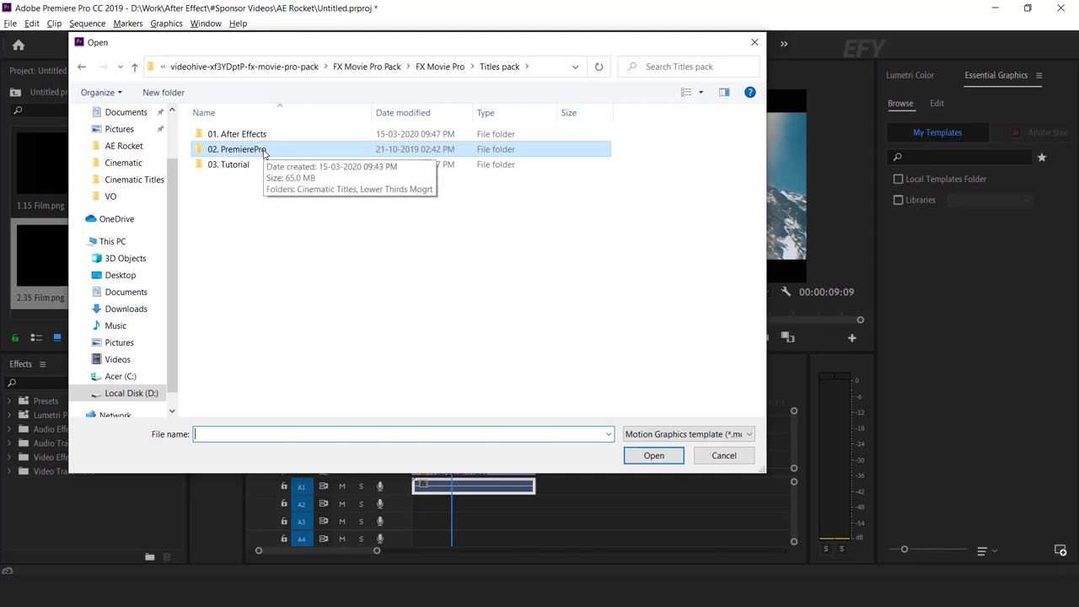
pyautogui.doubleClick(262, 149)
pyautogui.doubleClick(237, 136)
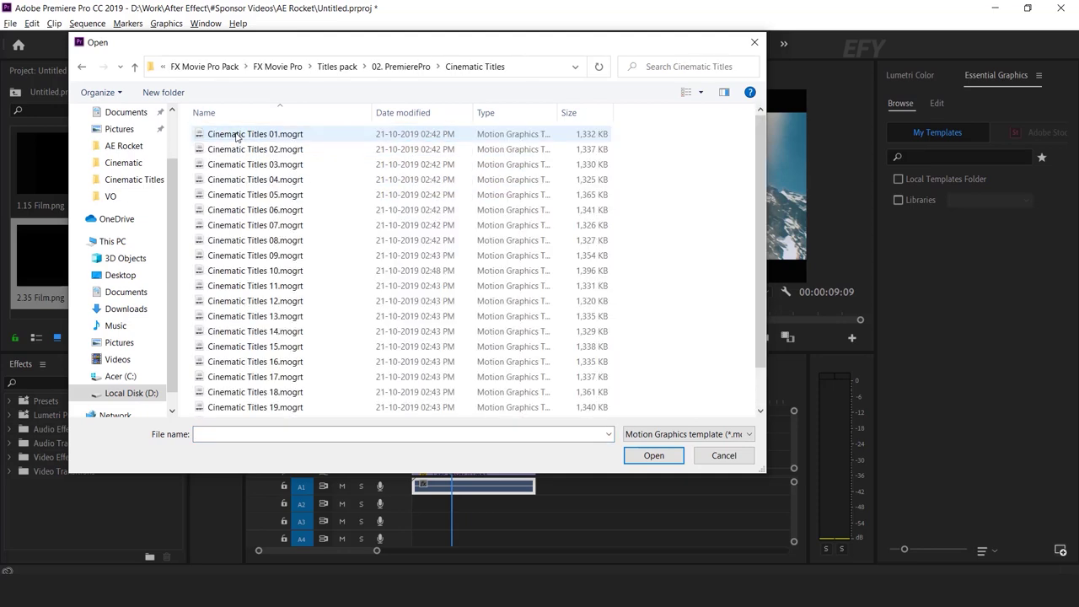
pyautogui.click(289, 134)
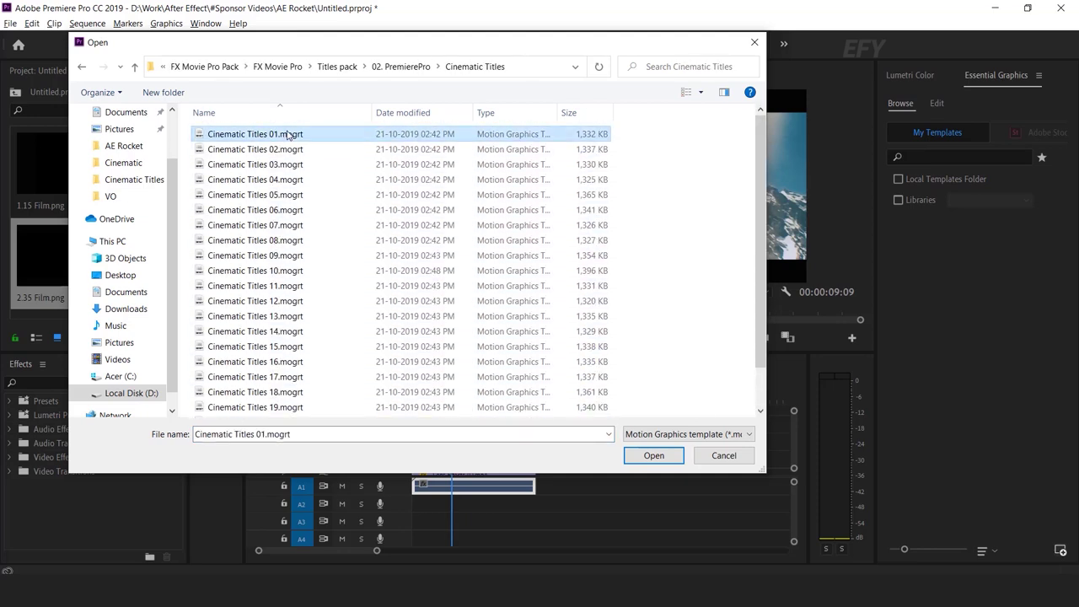
pyautogui.click(654, 456)
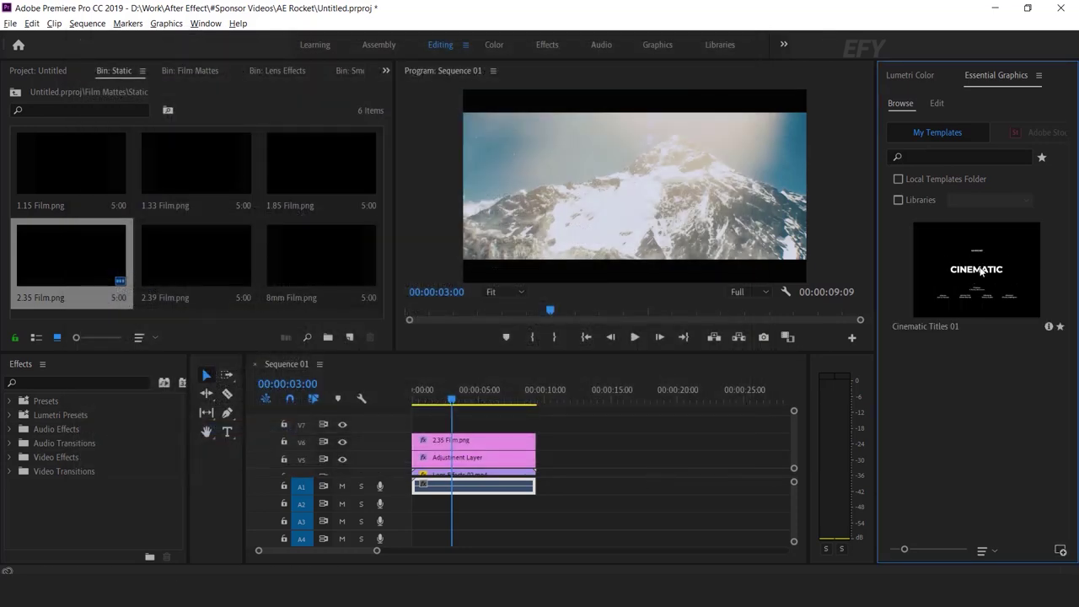
# Step: Place the Cinematic Titles 01 template on track V7 at the sequence start and play the sequence to preview it
pyautogui.moveTo(999, 270); pyautogui.dragTo(421, 430)
pyautogui.press('space')
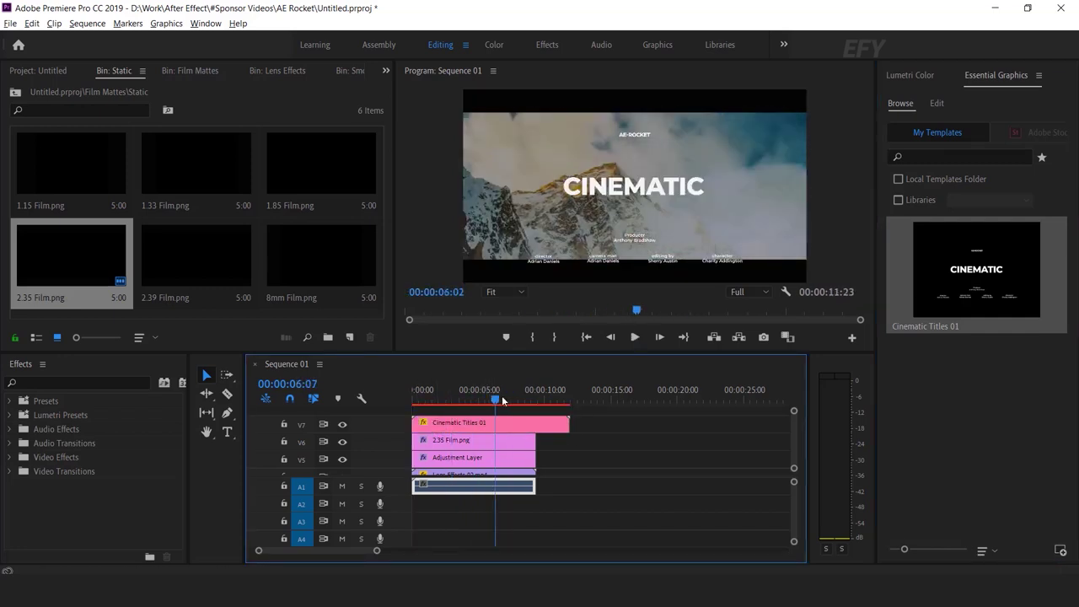
pyautogui.click(554, 431)
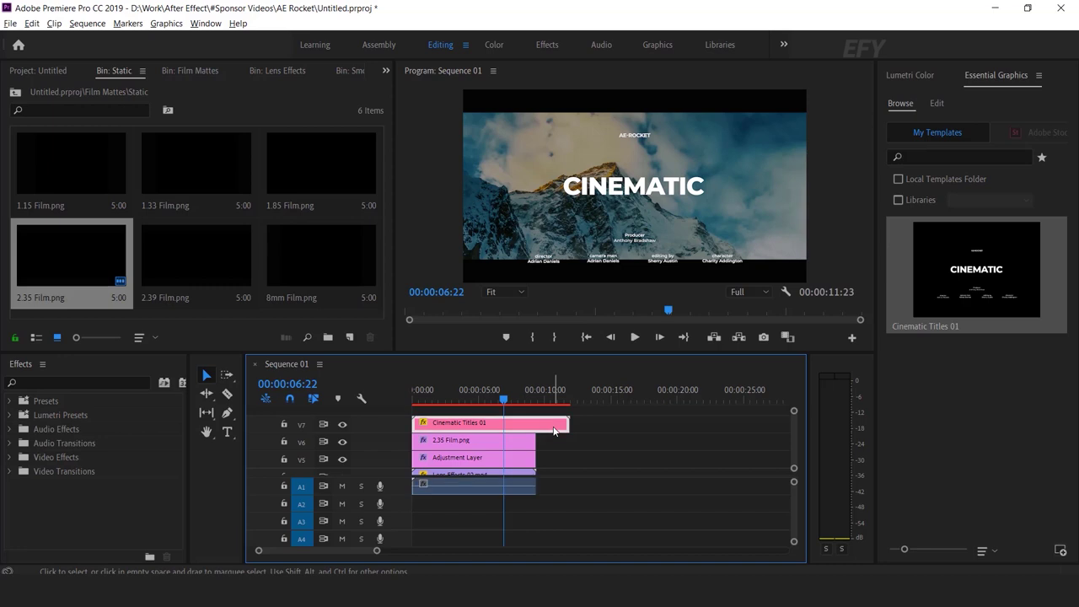
# Step: Change the first color of the Cinematic Titles 01 clip to red
pyautogui.click(496, 430)
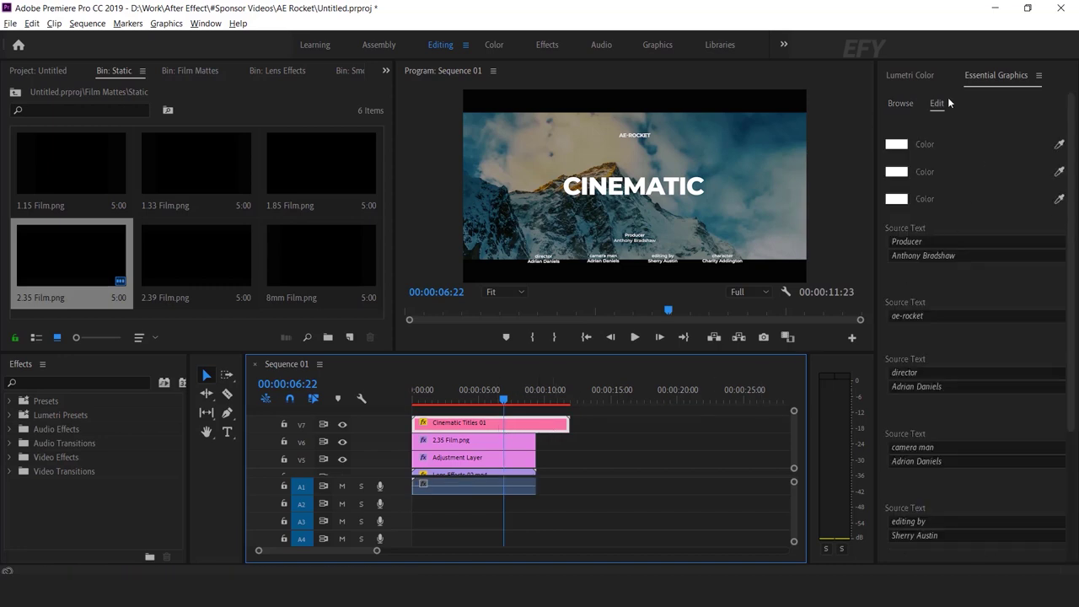
pyautogui.click(897, 144)
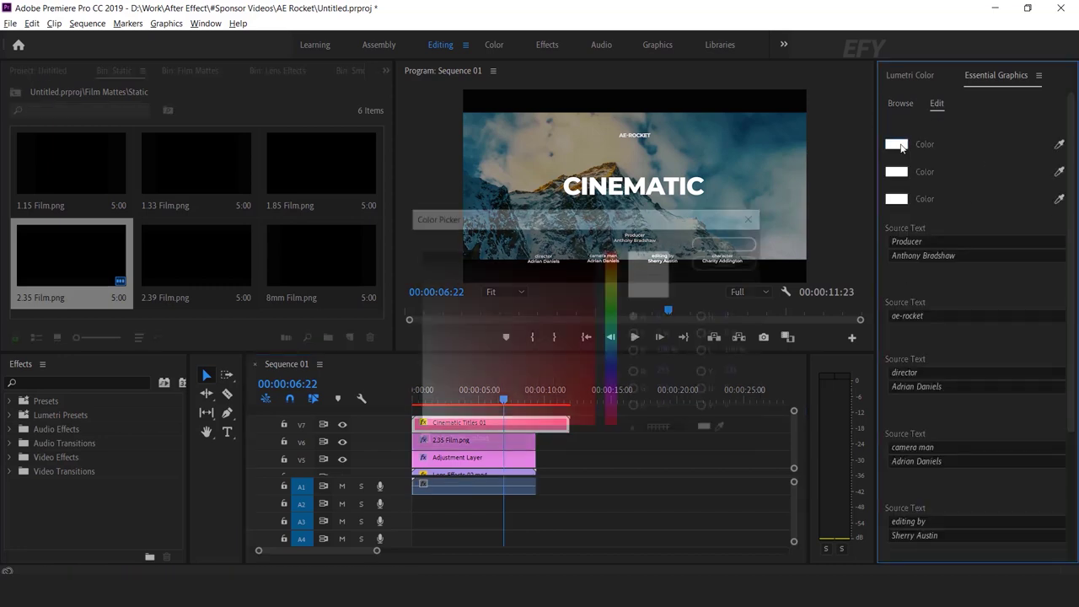
pyautogui.moveTo(513, 315); pyautogui.dragTo(595, 385)
pyautogui.click(730, 242)
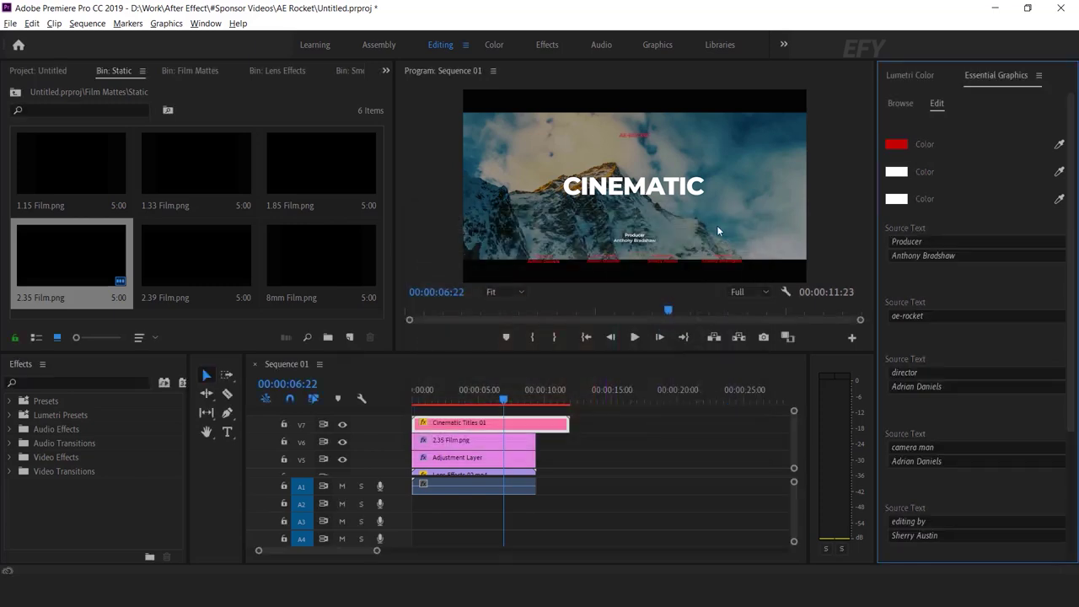
# Step: Undo the red color change on the Cinematic Titles 01 clip
pyautogui.hotkey('ctrl', 'z')
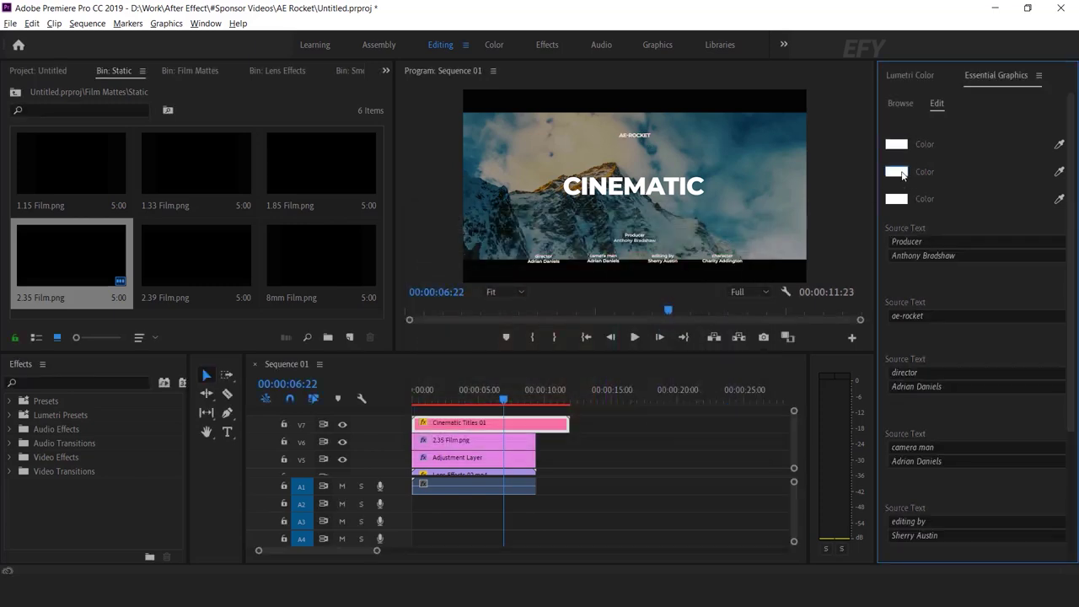
# Step: Try a different color on one of the Cinematic Titles 01 color swatches and undo it
pyautogui.click(896, 144)
pyautogui.click(576, 410)
pyautogui.click(727, 243)
pyautogui.hotkey('ctrl', 'z')
# Step: Clear the producer, ae-rocket and director source texts of the Cinematic Titles 01 clip, including the credited names
pyautogui.click(946, 242)
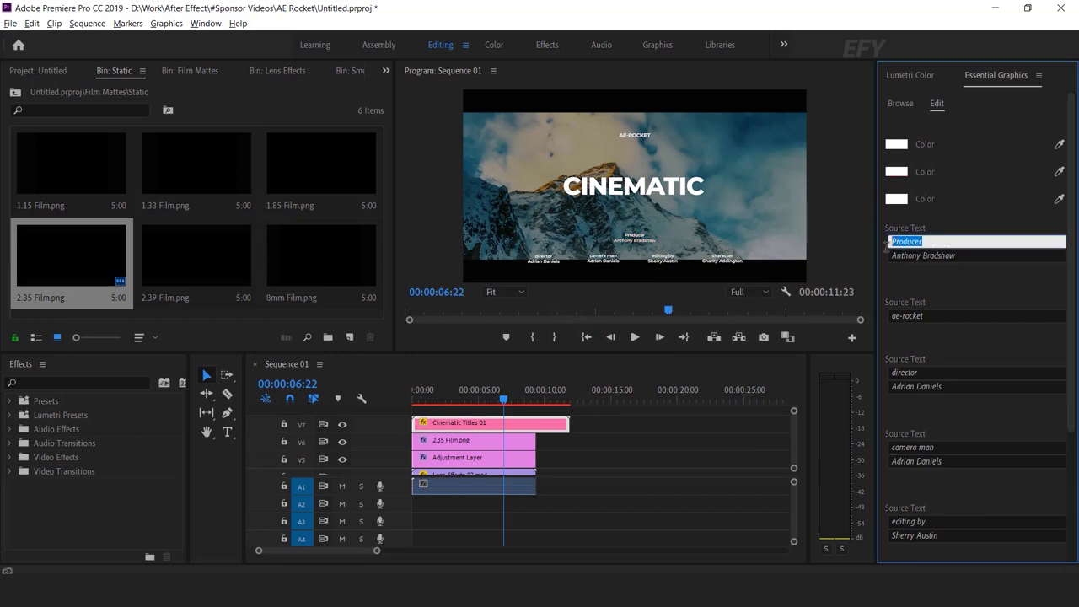
pyautogui.click(983, 254)
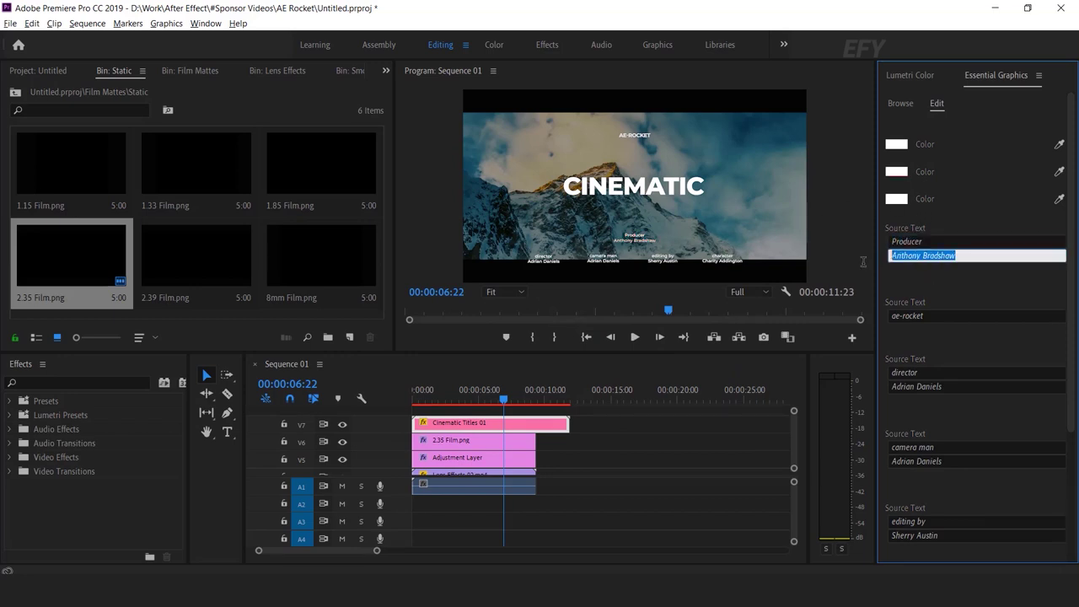
pyautogui.click(937, 283)
pyautogui.click(945, 242)
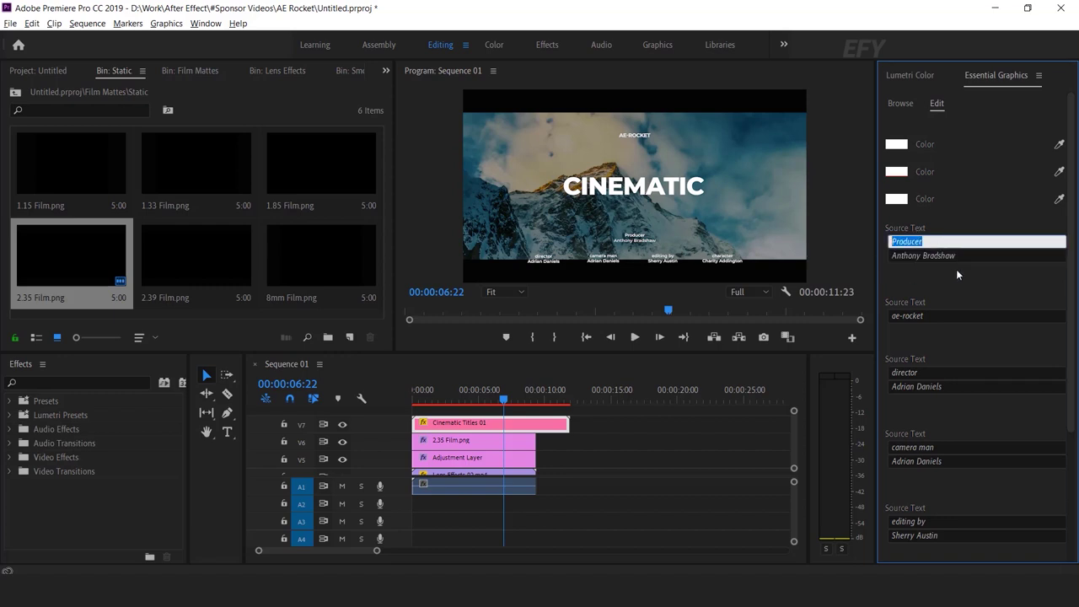
pyautogui.press('Delete')
pyautogui.press('Tab')
pyautogui.press('Delete')
pyautogui.press('Tab')
pyautogui.press('Tab')
pyautogui.press('Delete')
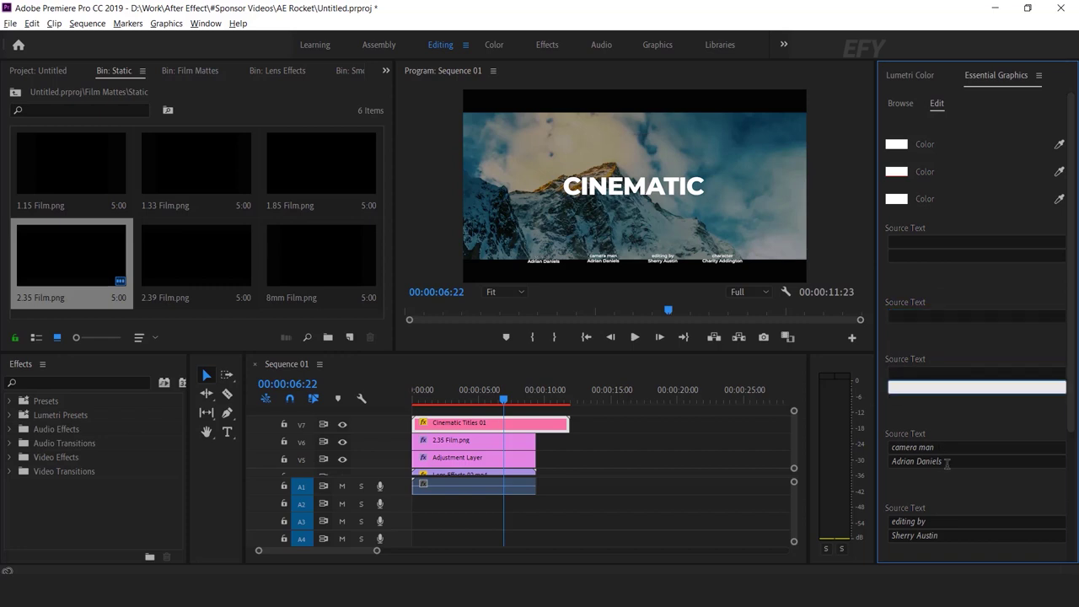
# Step: Clear the remaining camera man, editing and character credit texts, leaving only the main title text in the template
pyautogui.scroll(-5, 963, 462)
pyautogui.click(955, 266)
pyautogui.press('Delete')
pyautogui.press('Tab')
pyautogui.press('Delete')
pyautogui.press('Tab')
pyautogui.press('Delete')
pyautogui.press('Tab')
pyautogui.press('Delete')
pyautogui.press('Tab')
pyautogui.press('Delete')
pyautogui.press('Tab')
pyautogui.press('Delete')
# Step: Replace the main title text Cinematic with Averest
pyautogui.press('Tab')
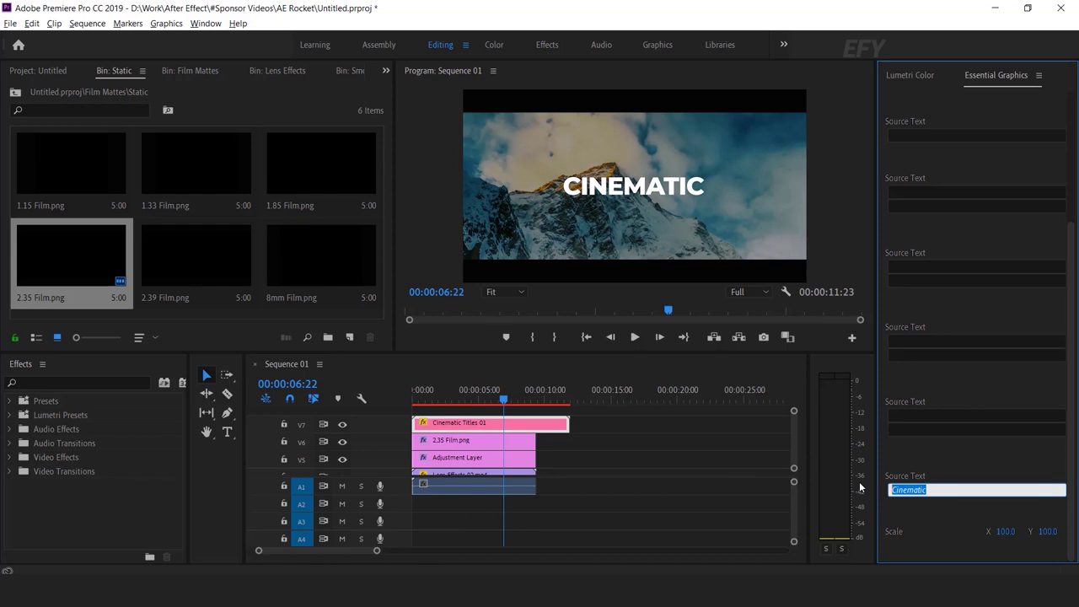
pyautogui.write('Averest')
pyautogui.click(950, 506)
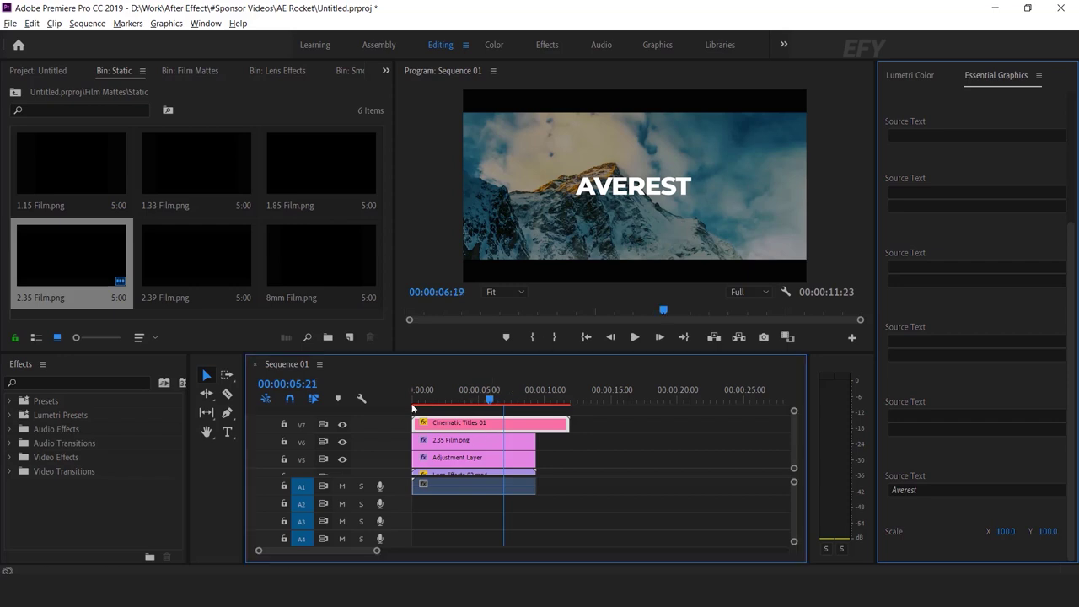
# Step: Play the sequence from the start and trim the Cinematic Titles 01 clip to end with the clips below it
pyautogui.click(521, 380)
pyautogui.press('Home')
pyautogui.press('space')
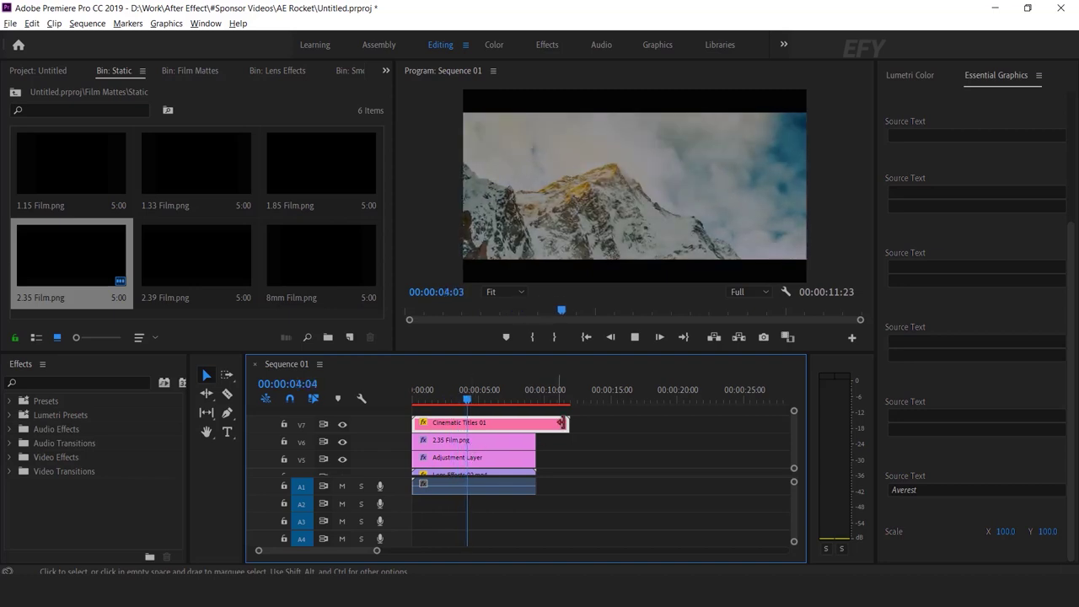
pyautogui.moveTo(568, 424); pyautogui.dragTo(535, 424)
pyautogui.moveTo(795, 439); pyautogui.dragTo(794, 455)
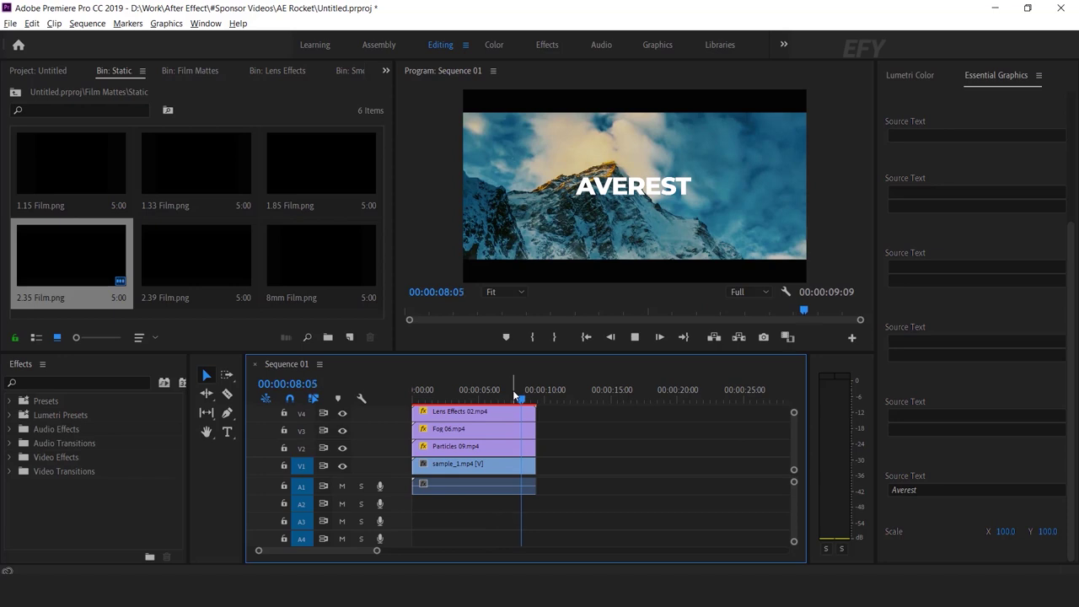
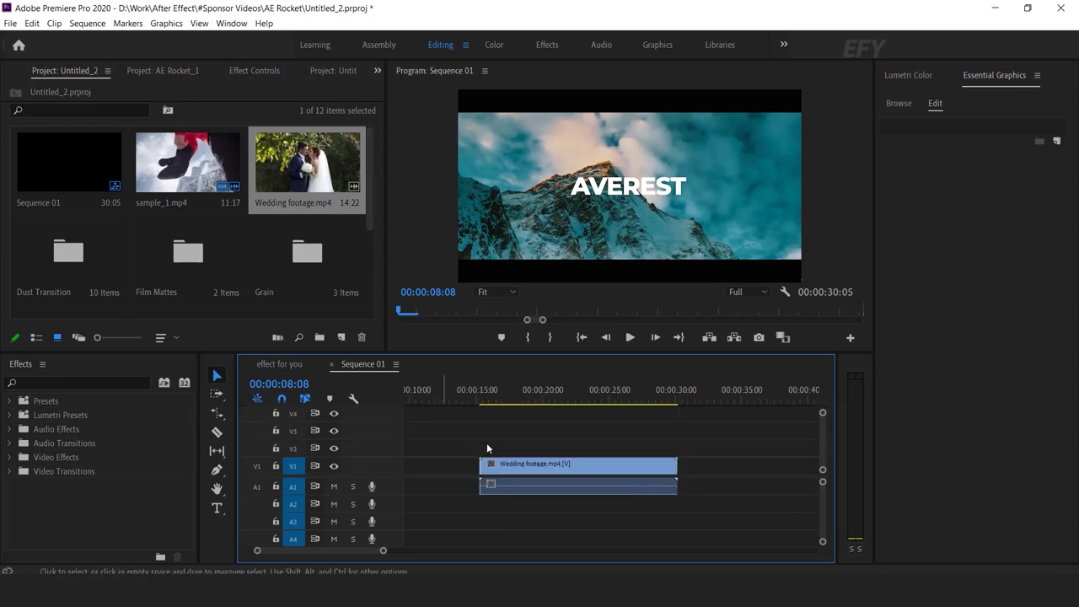
# Step: Place Particles 31.mp4 from the Particles bin on track V2, aligned above Wedding footage.mp4 in the Untitled_2 project
pyautogui.moveTo(484, 391); pyautogui.dragTo(535, 391)
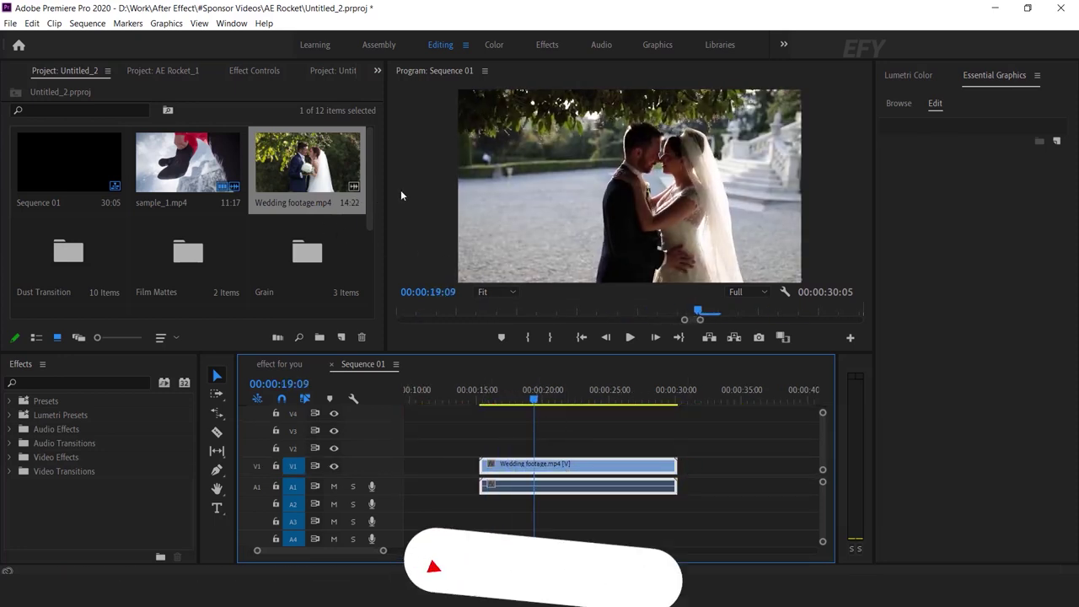
pyautogui.moveTo(367, 191); pyautogui.dragTo(371, 243)
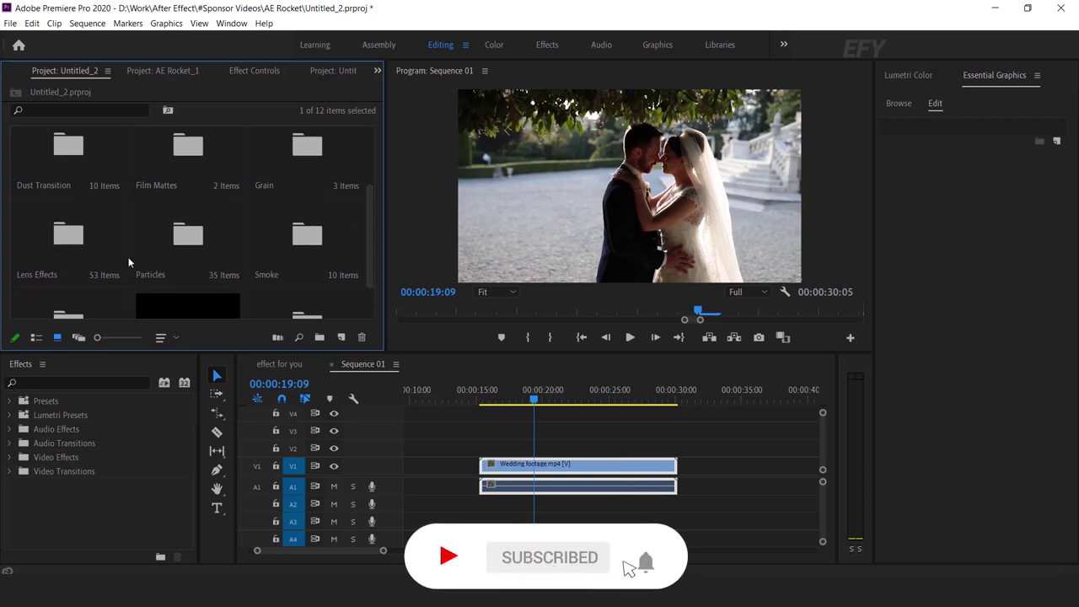
pyautogui.doubleClick(157, 242)
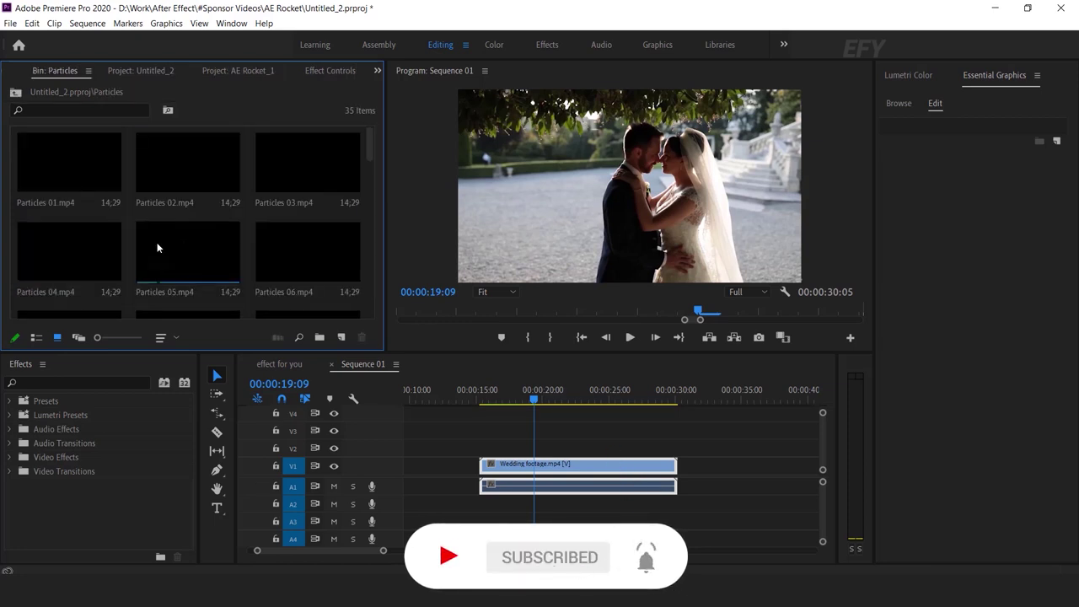
pyautogui.scroll(-10, 159, 244)
pyautogui.click(127, 257)
pyautogui.moveTo(67, 257); pyautogui.dragTo(553, 447)
pyautogui.click(541, 403)
# Step: Set the Particles 31.mp4 clip's blend mode to Screen and scrub through the wedding footage to preview it
pyautogui.click(544, 447)
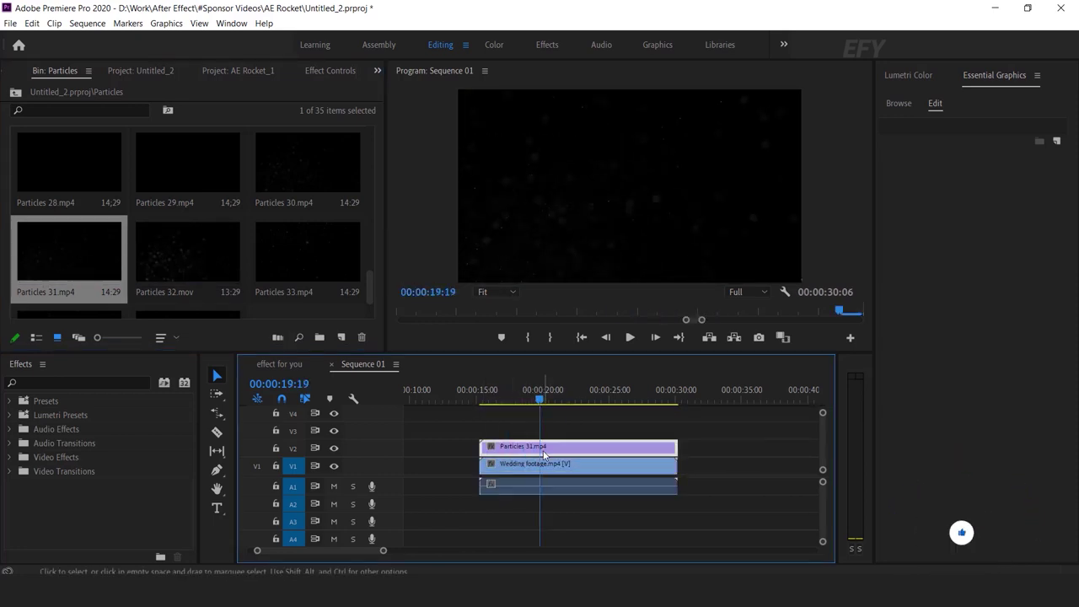
pyautogui.click(329, 71)
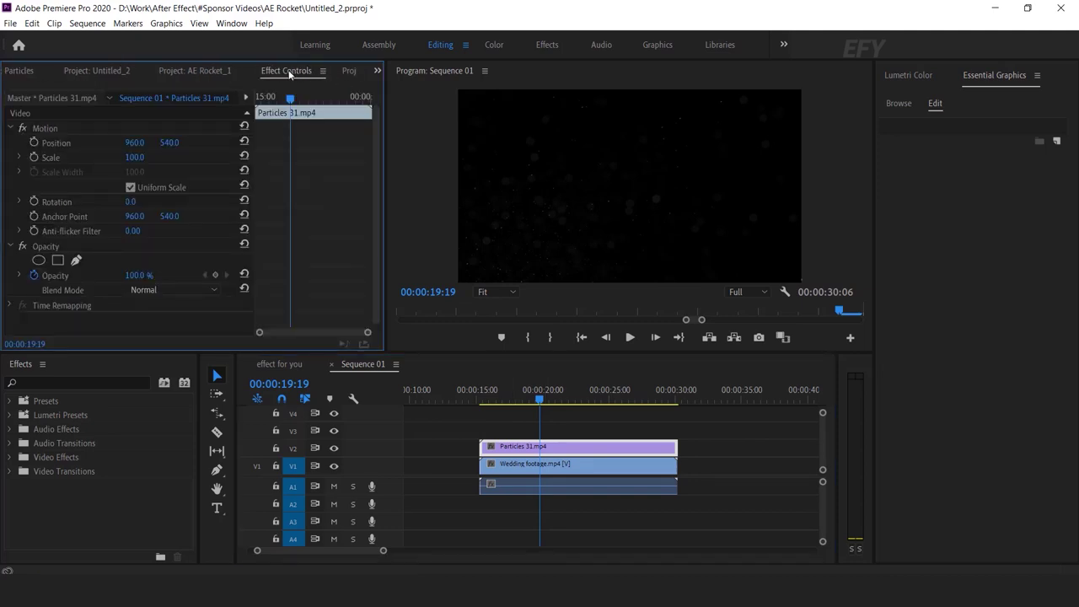
pyautogui.click(172, 290)
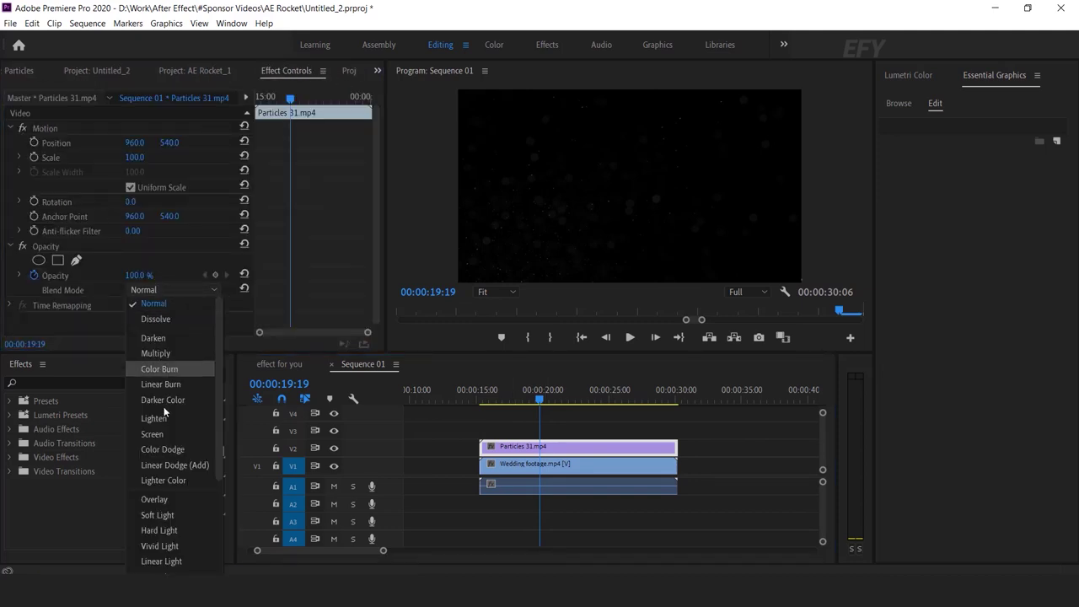
pyautogui.click(161, 436)
pyautogui.moveTo(501, 396); pyautogui.dragTo(588, 403)
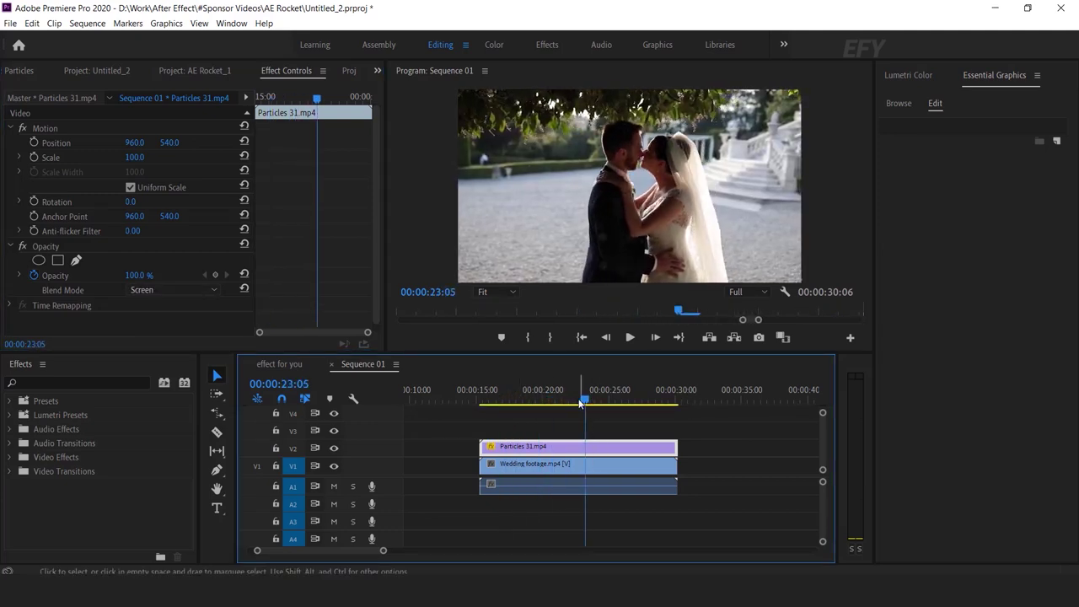
# Step: Place Lens Effects 38.mp4 from the Lens Effects bin on track V3 at the start of the wedding footage
pyautogui.click(378, 70)
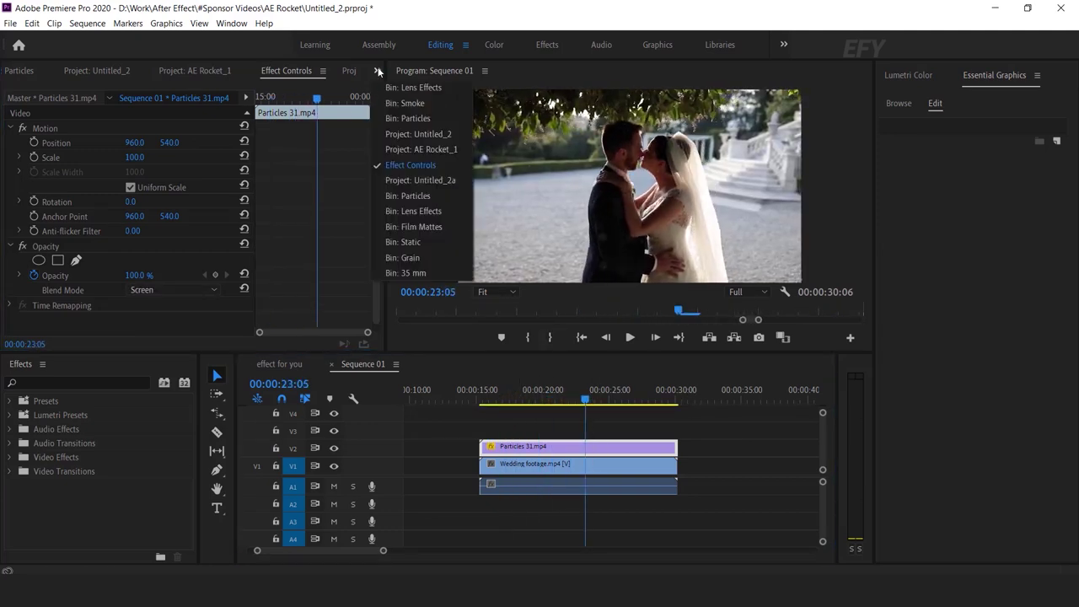
pyautogui.click(427, 135)
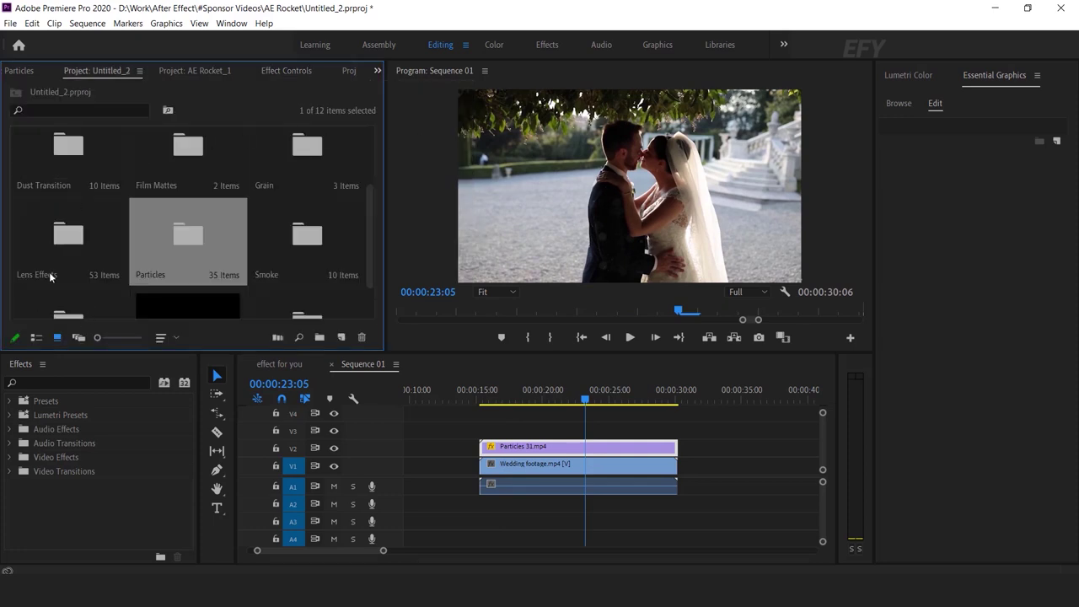
pyautogui.doubleClick(61, 248)
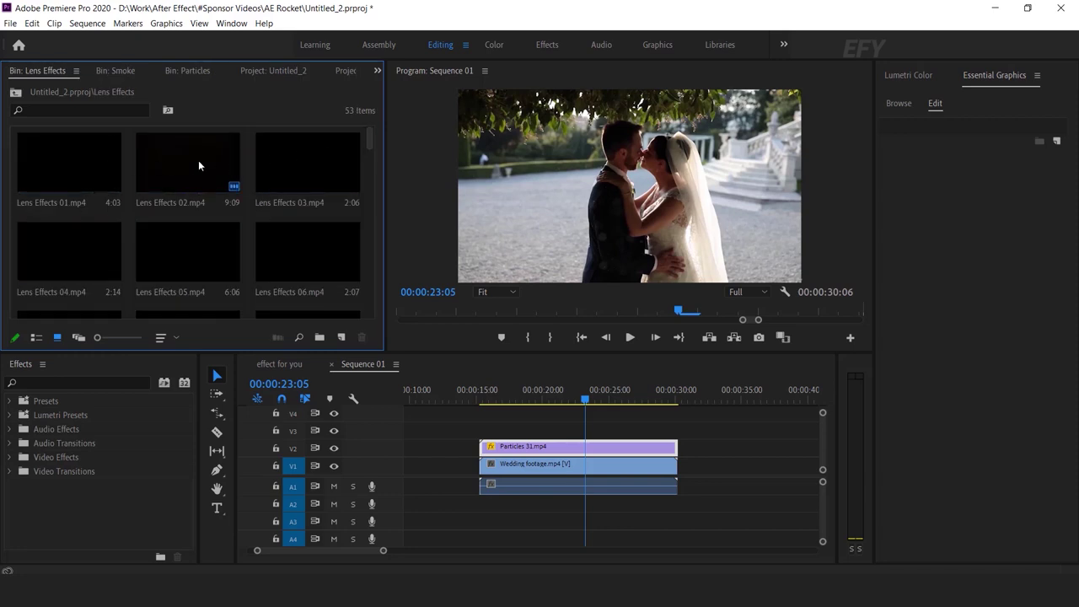
pyautogui.scroll(-12, 199, 165)
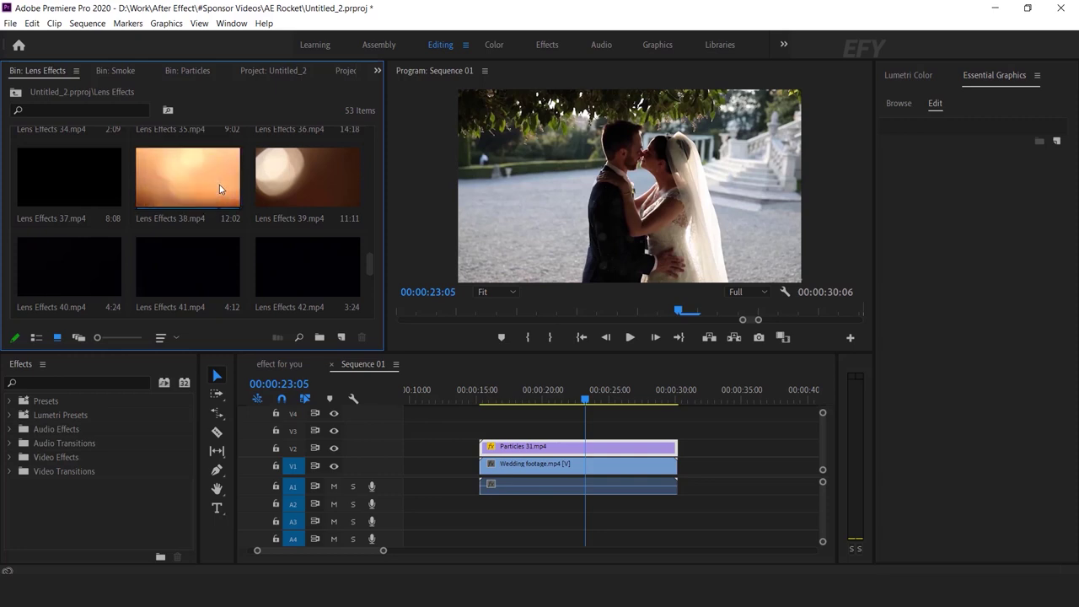
pyautogui.click(171, 185)
pyautogui.moveTo(165, 174); pyautogui.dragTo(494, 430)
pyautogui.click(547, 393)
# Step: Set the Lens Effects 38.mp4 clip's blend mode to Screen and preview the light leak over the wedding footage
pyautogui.click(563, 429)
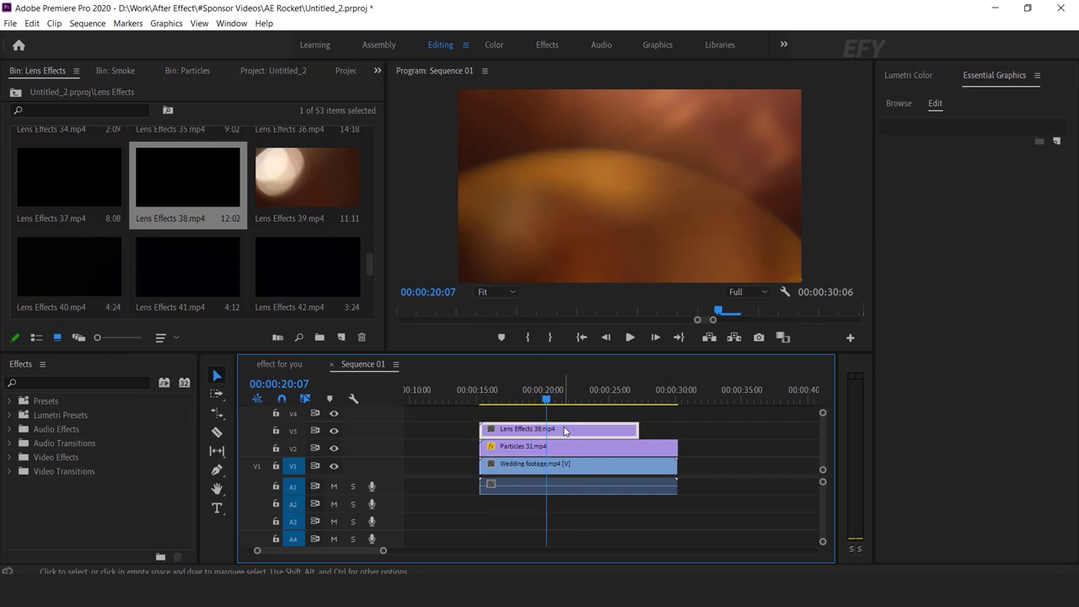
pyautogui.click(377, 70)
pyautogui.click(422, 162)
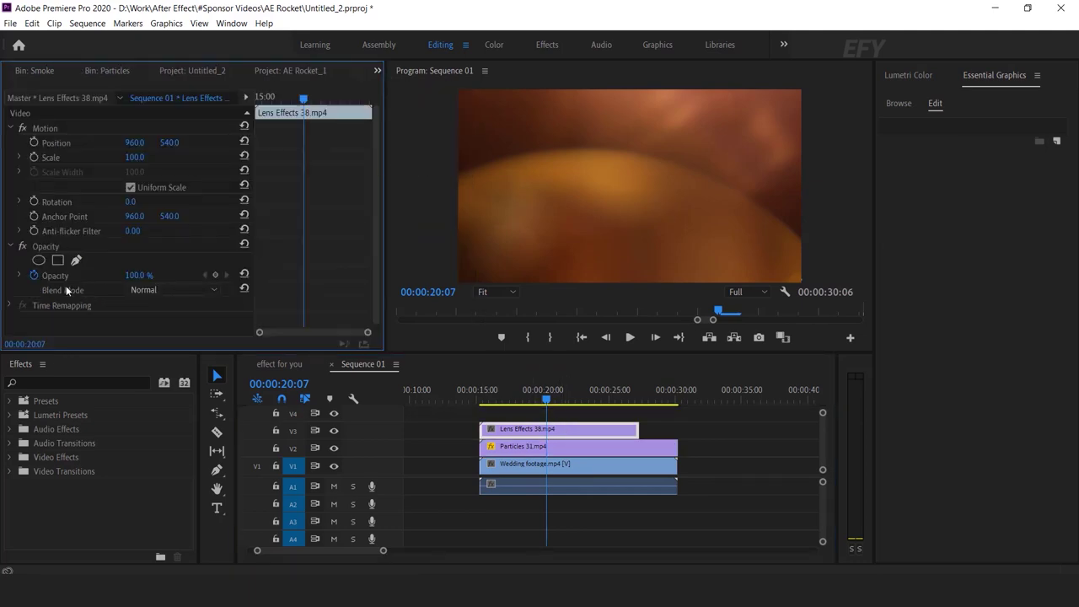
pyautogui.click(169, 289)
pyautogui.click(169, 435)
pyautogui.click(488, 399)
pyautogui.press('space')
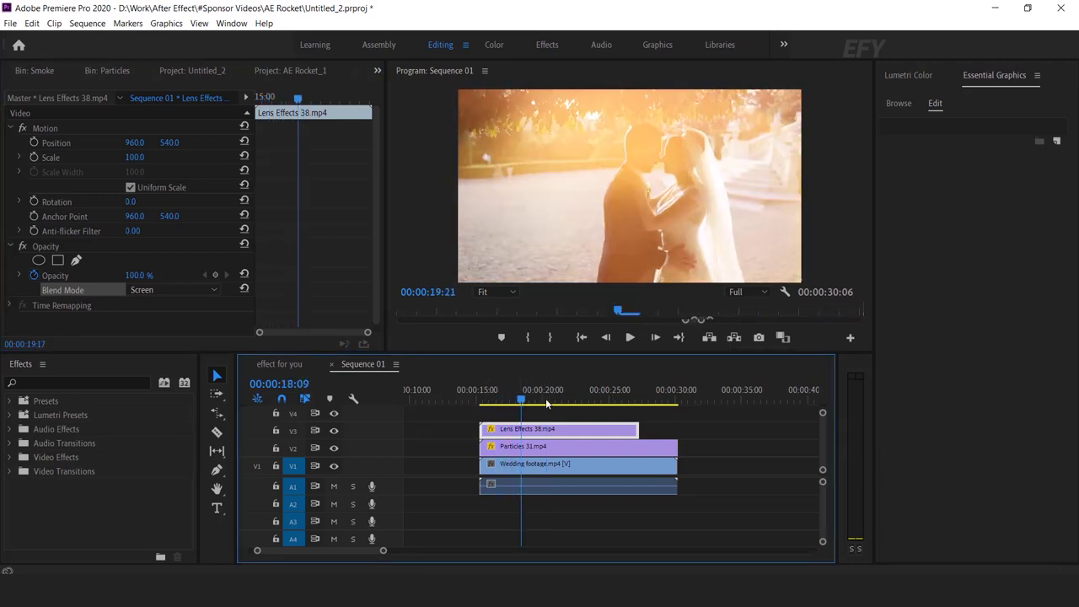
pyautogui.moveTo(546, 398); pyautogui.dragTo(613, 426)
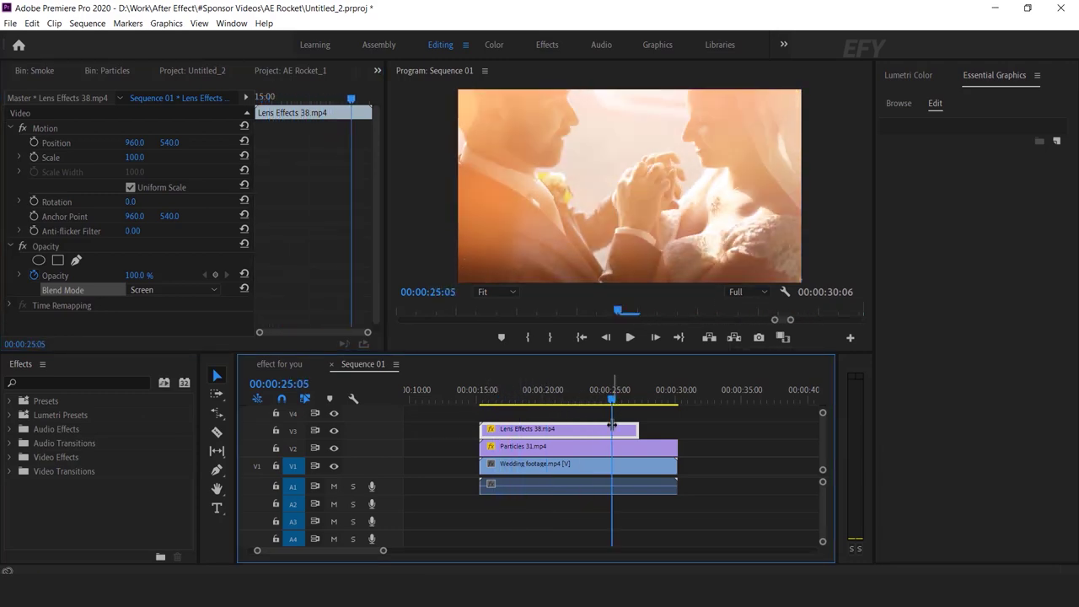
# Step: Place Classic 35mm.mp4 from the Grain bin's 35 mm folder on track V4 at the start of the wedding footage
pyautogui.click(377, 117)
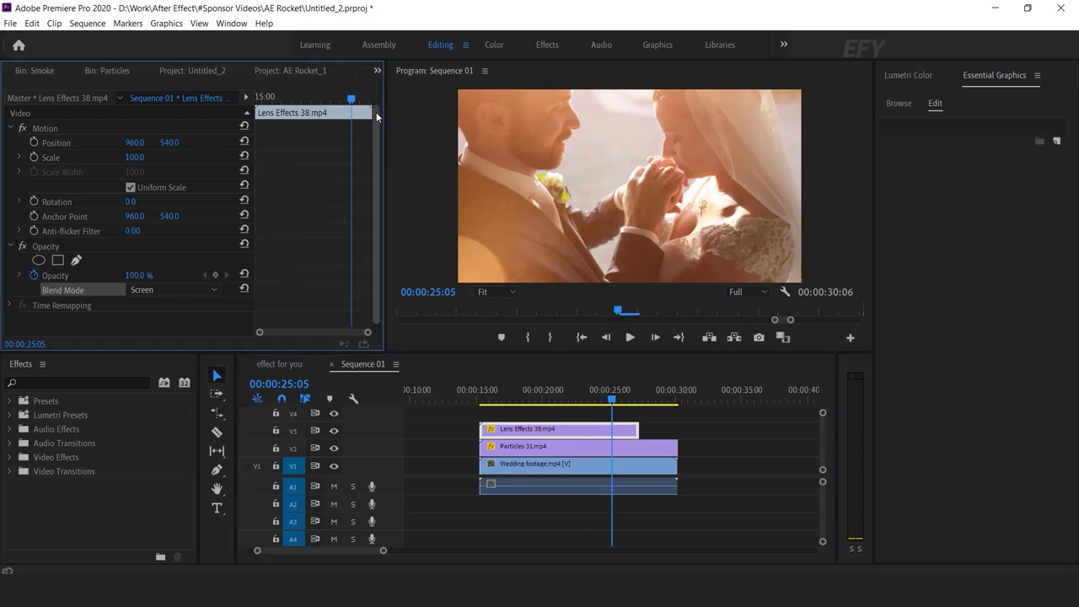
pyautogui.click(190, 71)
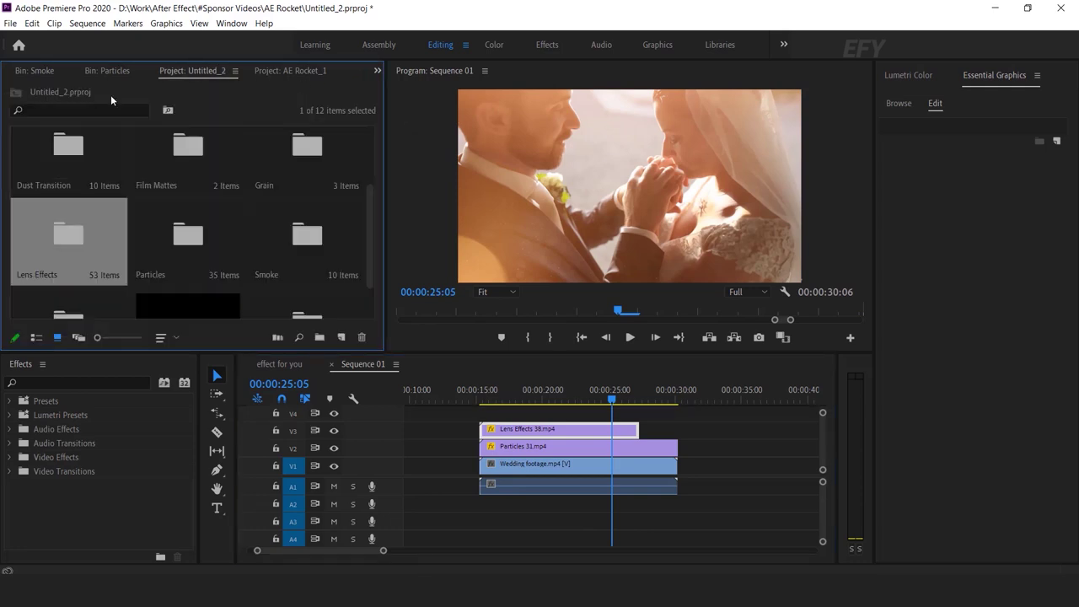
pyautogui.moveTo(371, 213); pyautogui.dragTo(372, 194)
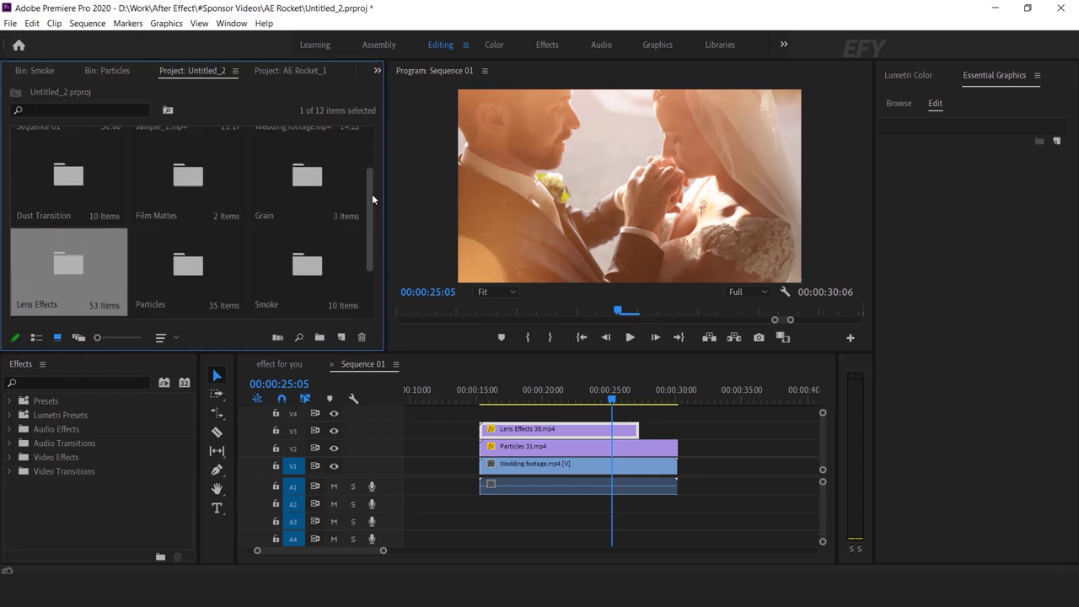
pyautogui.click(328, 190)
pyautogui.doubleClick(305, 190)
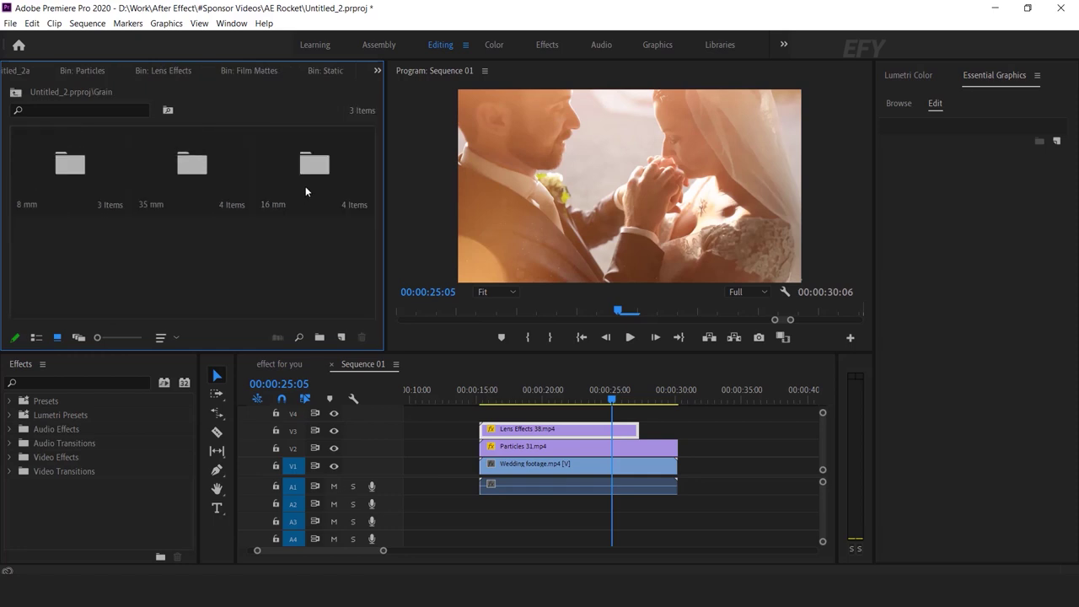
pyautogui.doubleClick(193, 161)
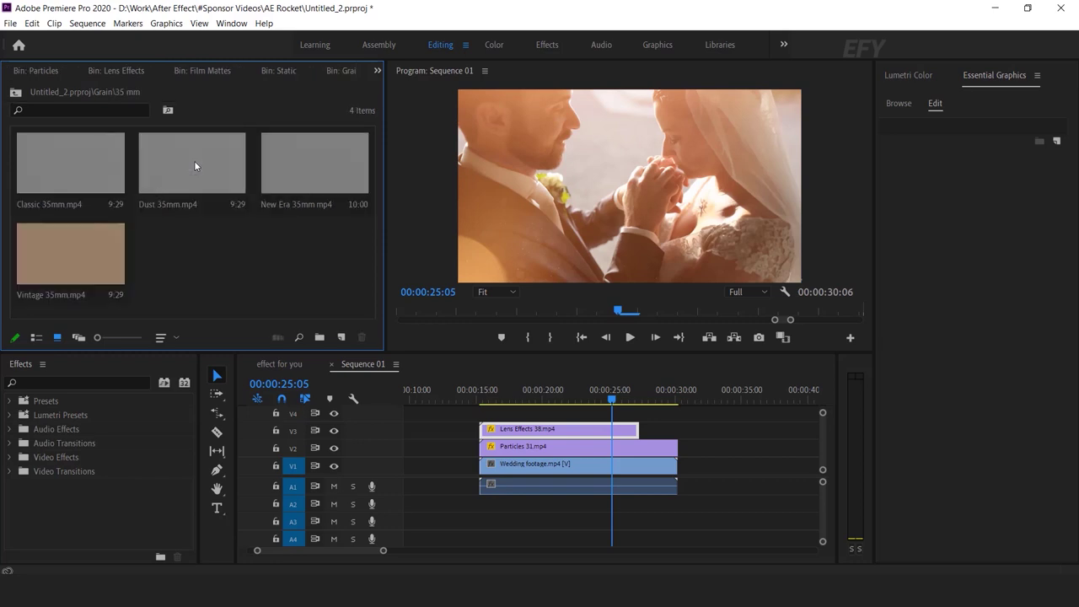
pyautogui.click(59, 176)
pyautogui.moveTo(30, 187); pyautogui.dragTo(491, 423)
pyautogui.click(546, 390)
# Step: Set the Classic 35mm.mp4 clip's blend mode to Soft Light and scrub through the sequence to preview the grain
pyautogui.click(550, 413)
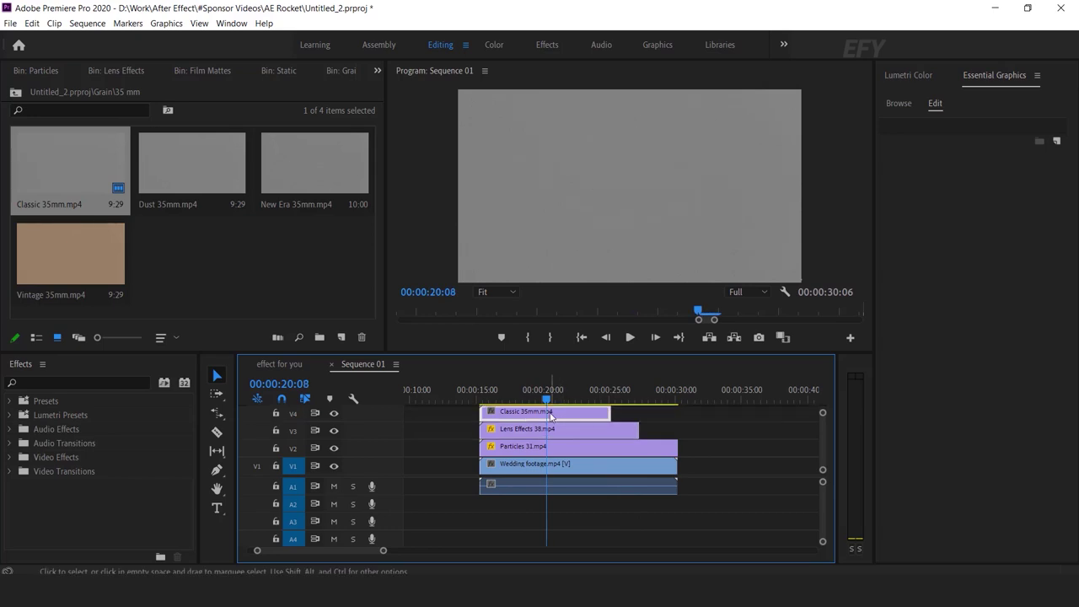
pyautogui.click(375, 72)
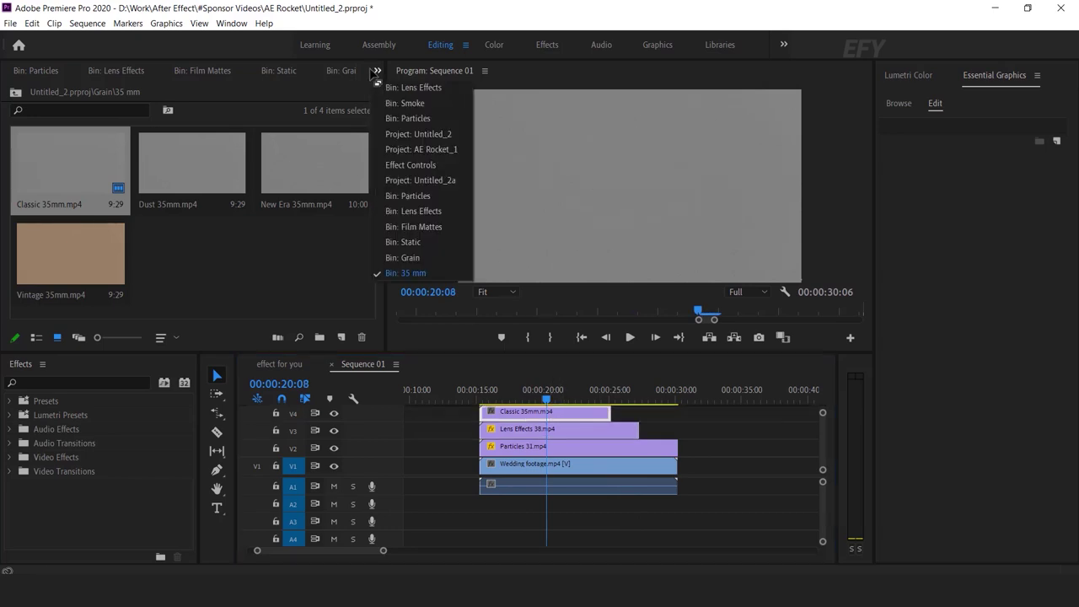
pyautogui.click(413, 163)
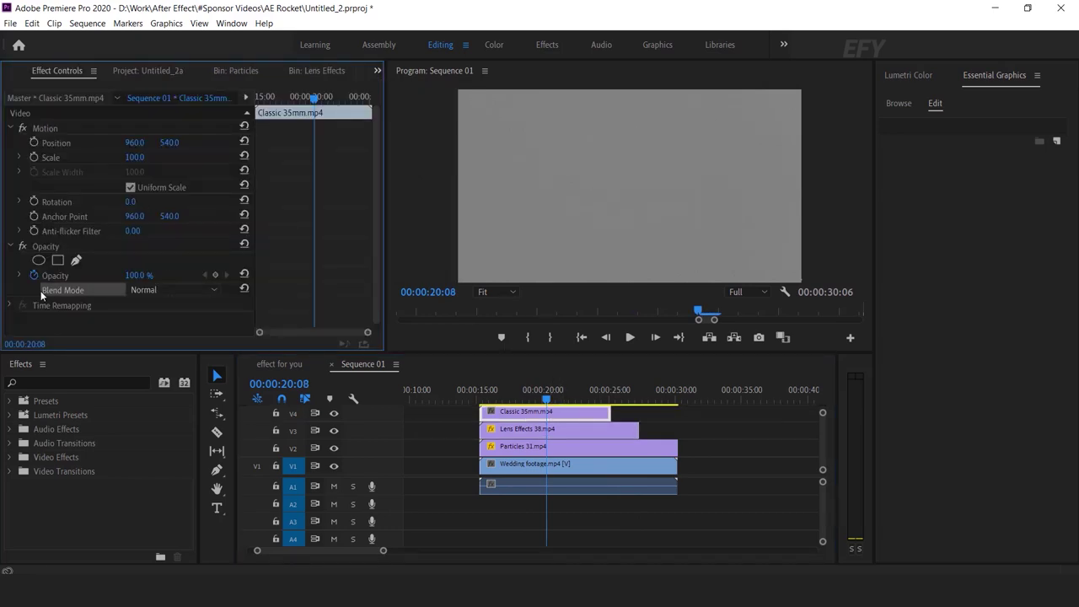
pyautogui.click(175, 289)
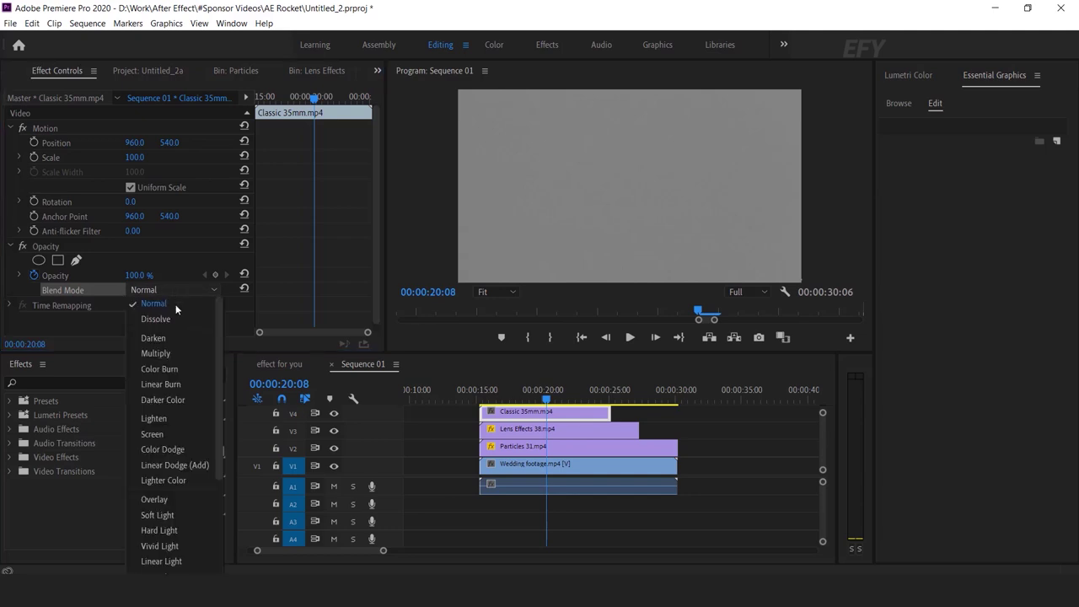
pyautogui.click(157, 515)
pyautogui.moveTo(547, 397); pyautogui.dragTo(578, 398)
pyautogui.scroll(3, 820, 438)
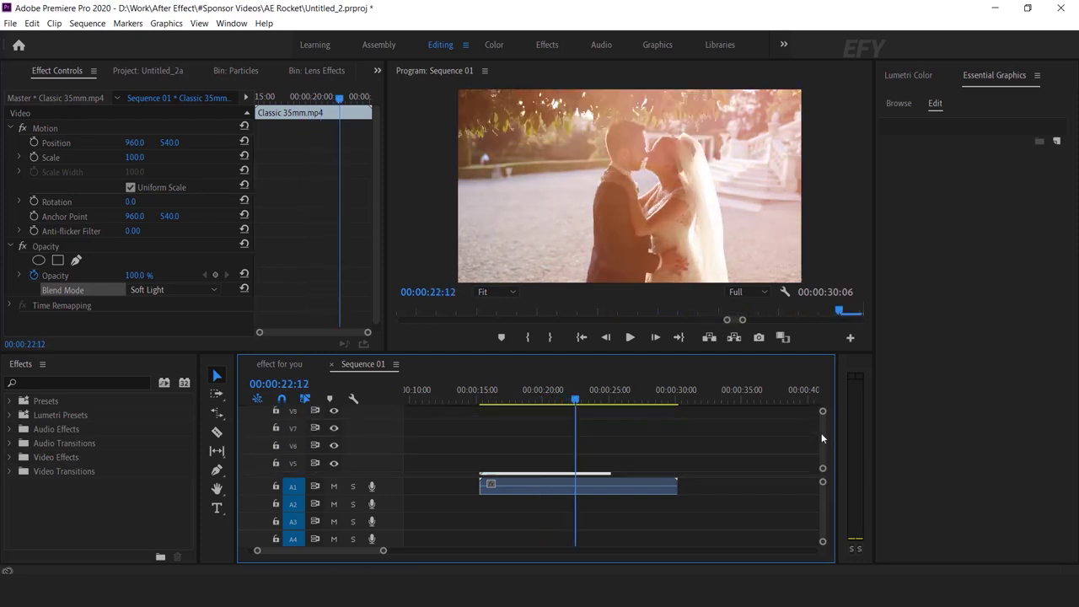
# Step: Place the Adjustment Layer from the Untitled_2 project on track V5 at the start of the wedding footage
pyautogui.scroll(-2, 824, 428)
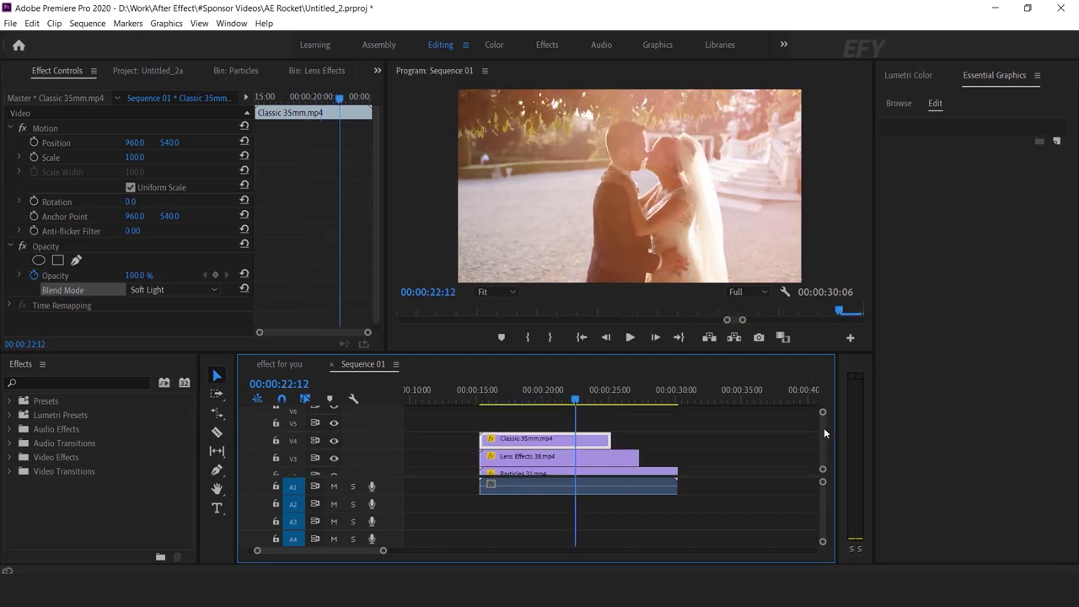
pyautogui.moveTo(500, 394); pyautogui.dragTo(531, 395)
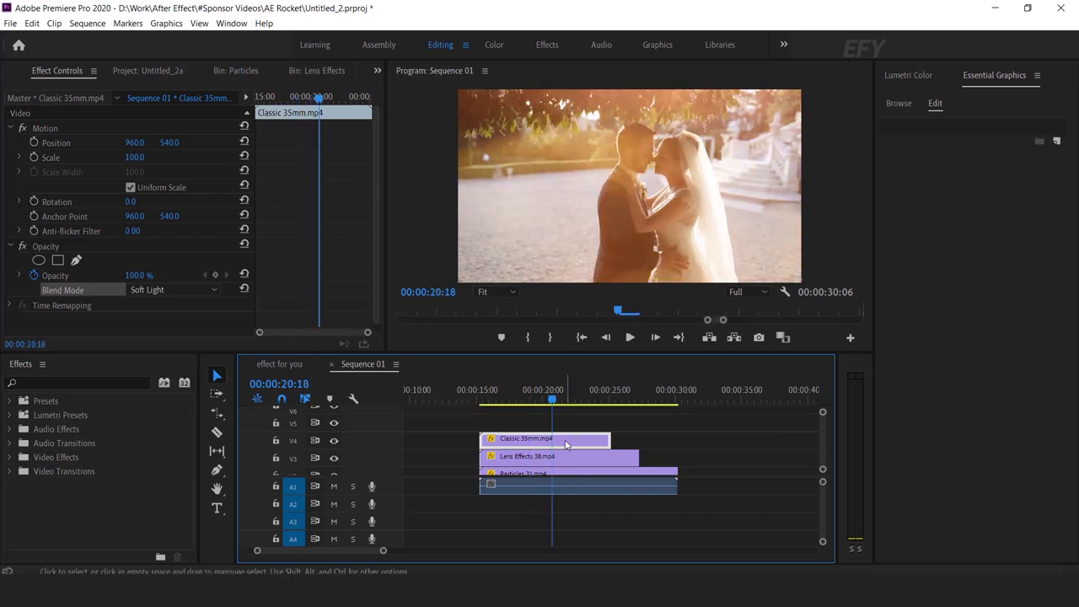
pyautogui.click(381, 69)
pyautogui.click(432, 133)
pyautogui.moveTo(371, 202); pyautogui.dragTo(371, 268)
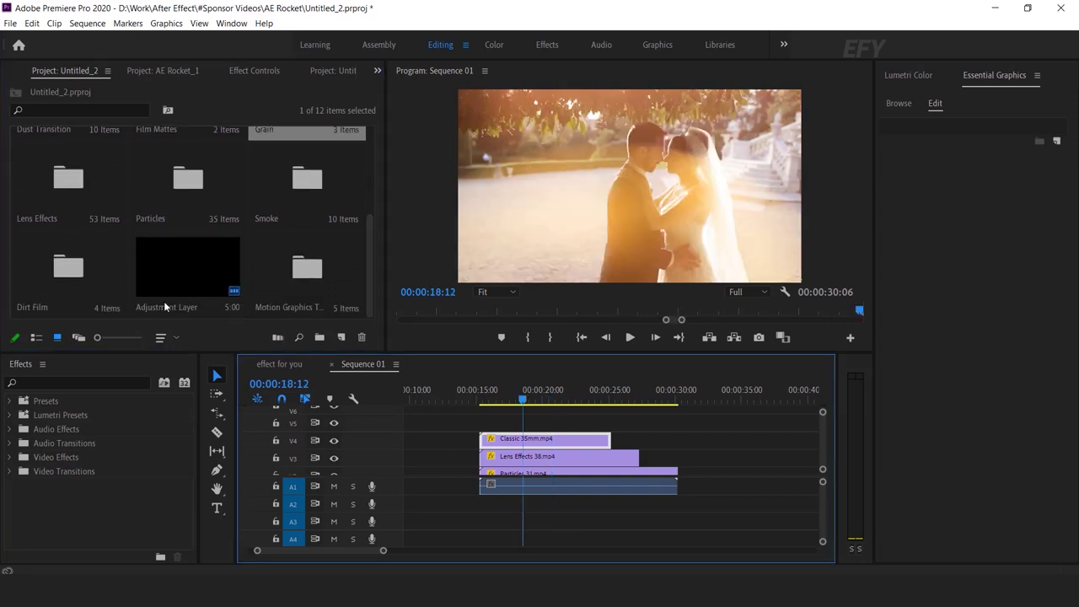
pyautogui.click(203, 283)
pyautogui.moveTo(160, 275); pyautogui.dragTo(618, 421)
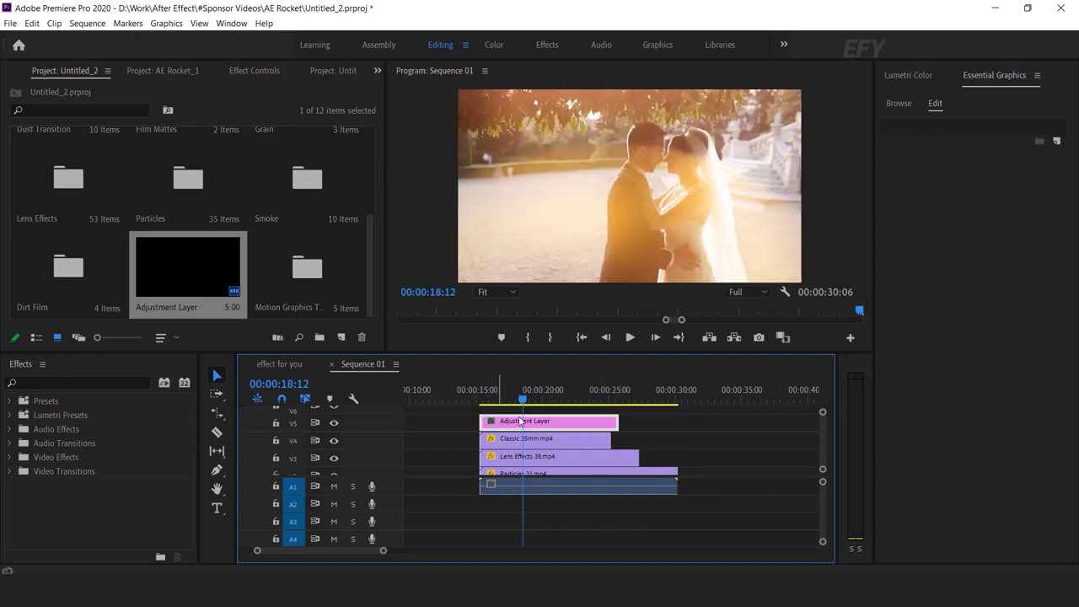
# Step: Apply the Wedding 04 creative look to the adjustment layer on V5 and scrub the sequence to preview the grade
pyautogui.click(903, 75)
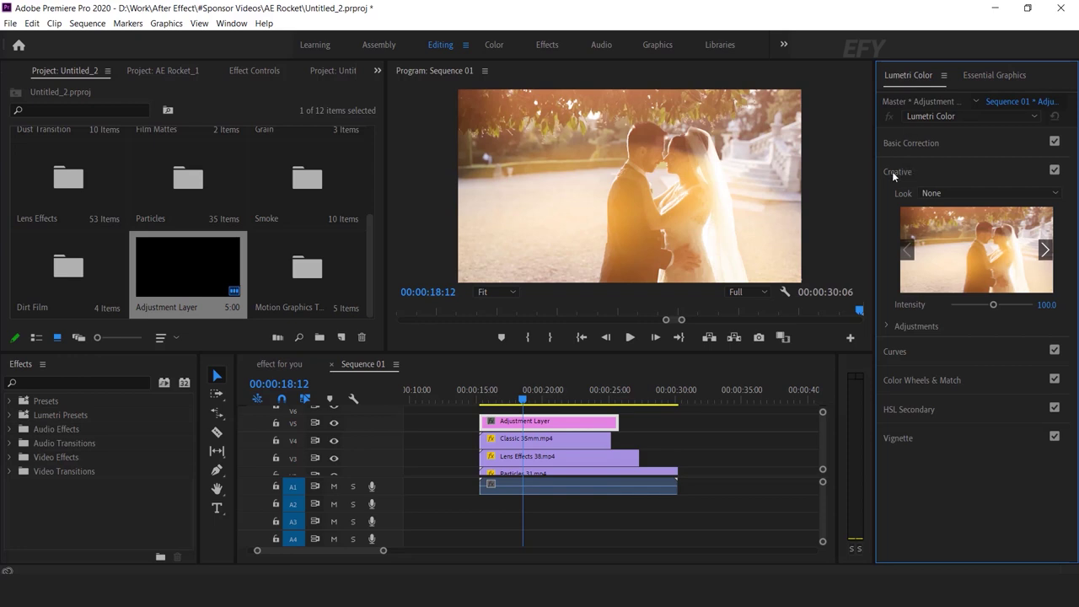
pyautogui.click(952, 192)
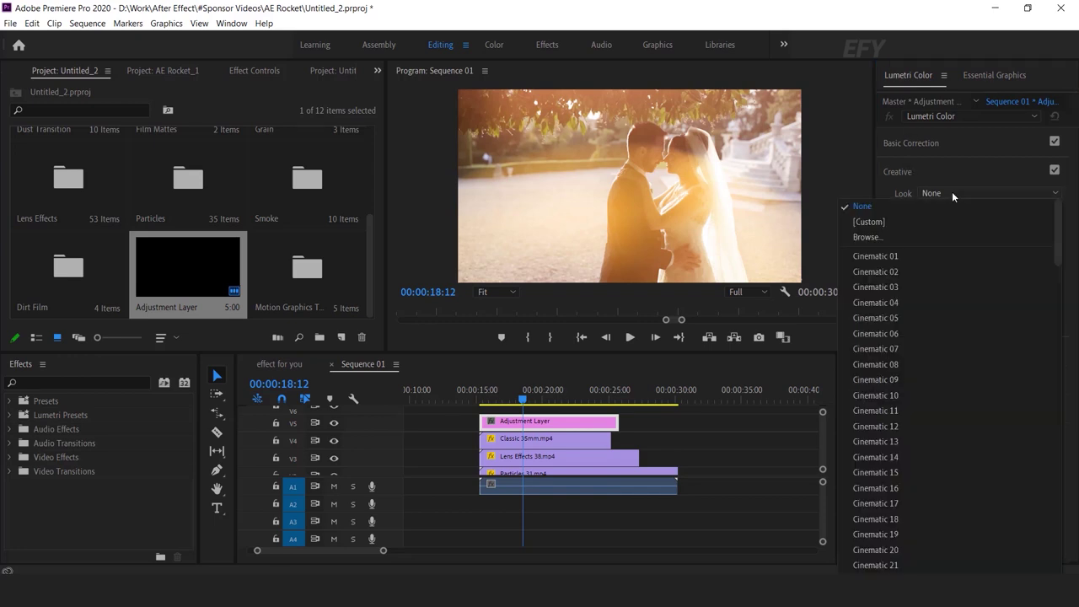
pyautogui.moveTo(1058, 236); pyautogui.dragTo(1068, 550)
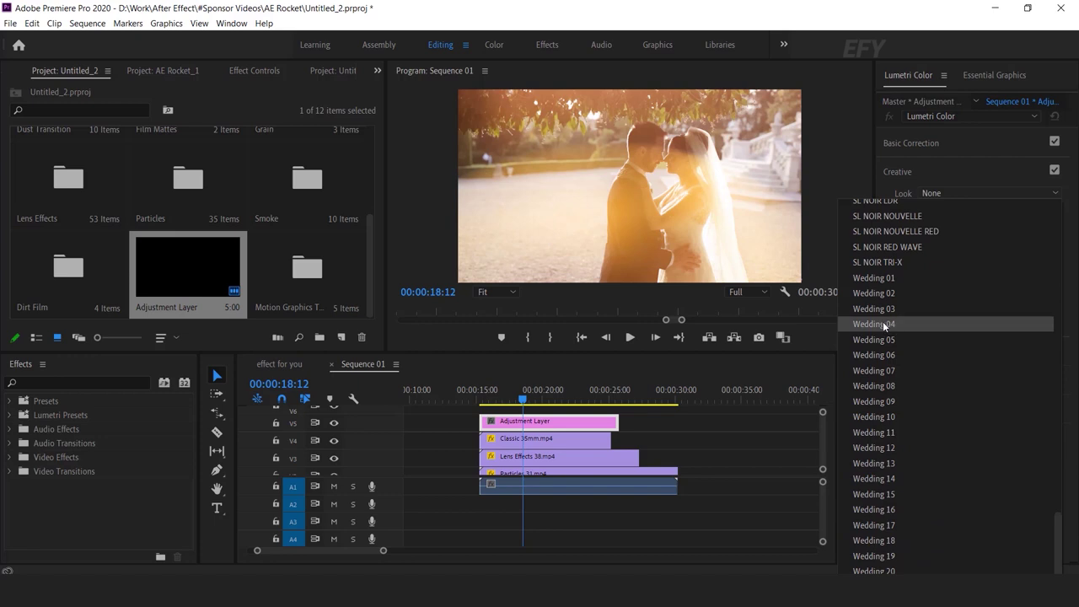
pyautogui.press('Escape')
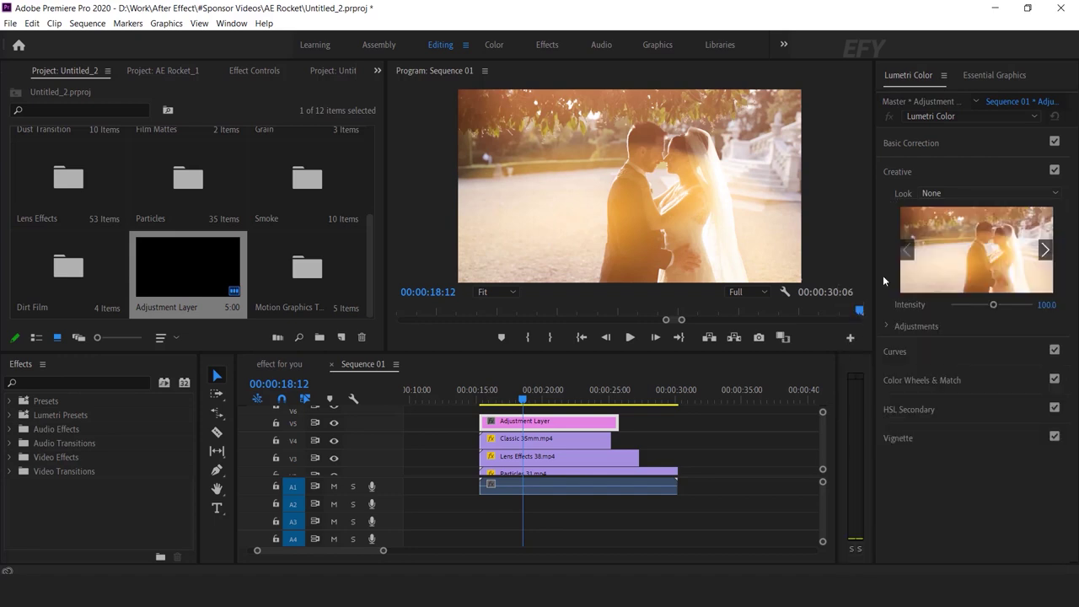
pyautogui.click(909, 272)
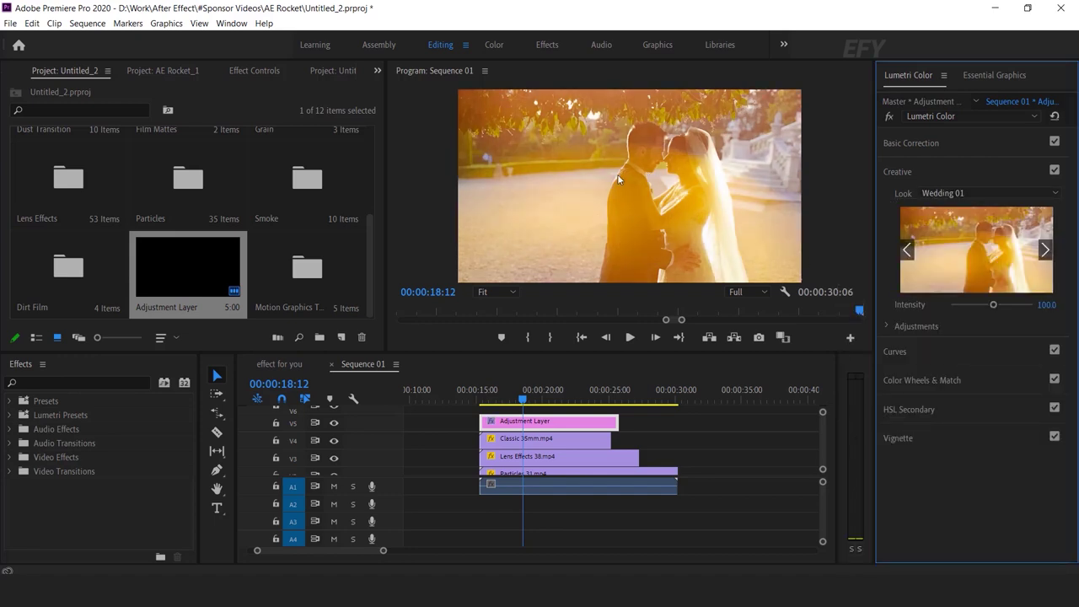
pyautogui.click(1046, 250)
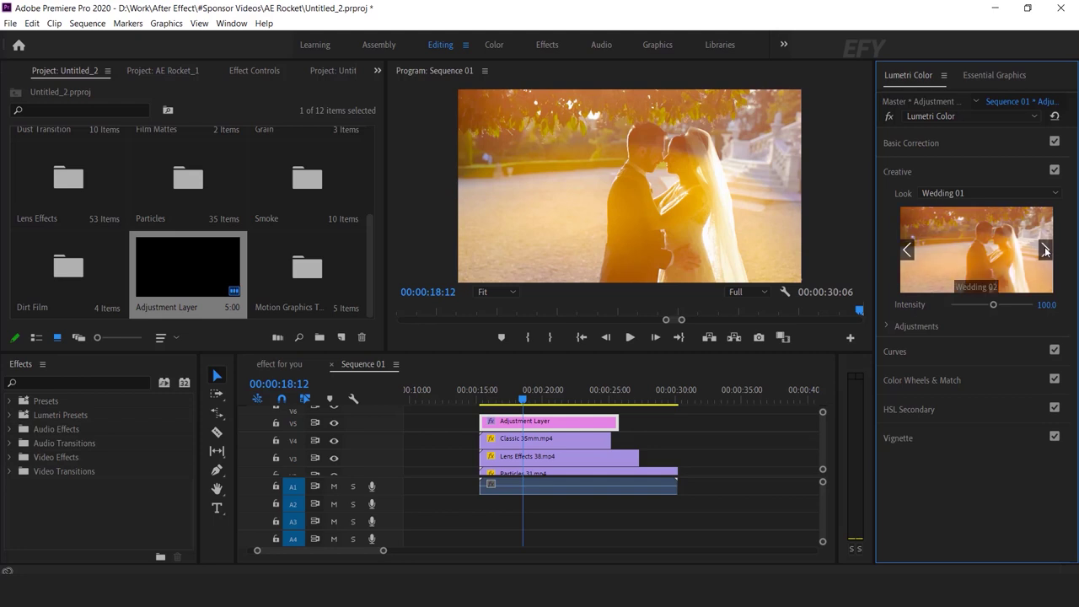
pyautogui.click(1046, 251)
pyautogui.click(1046, 251)
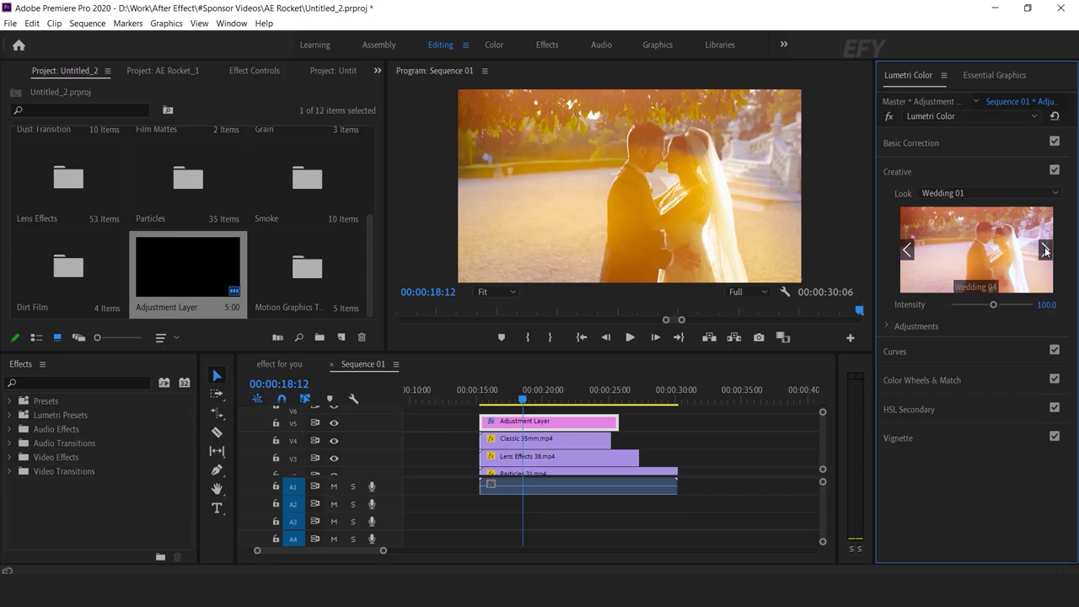
pyautogui.click(976, 252)
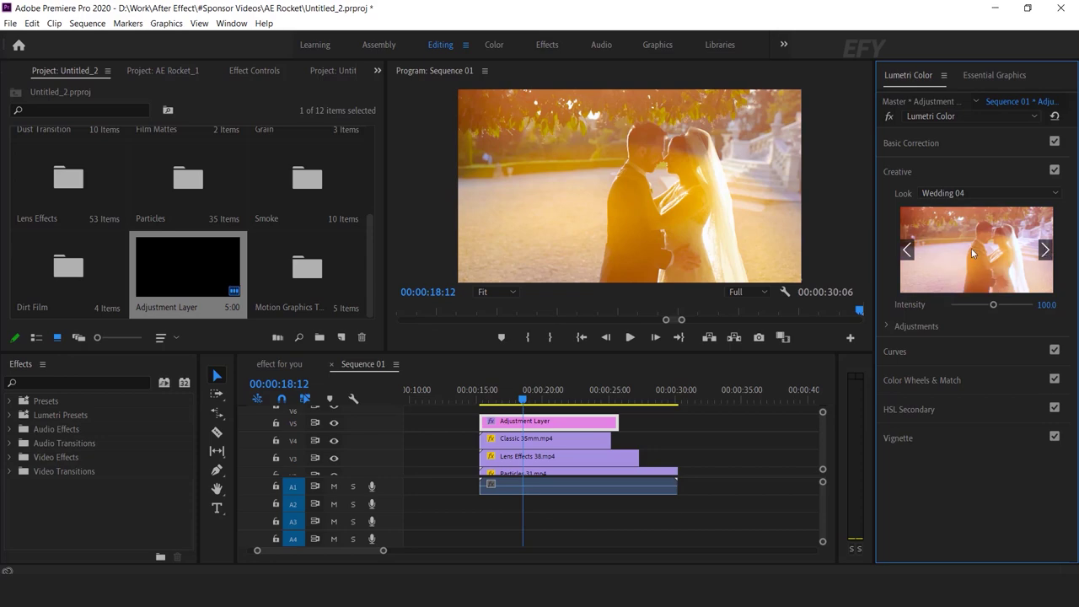
pyautogui.click(532, 390)
pyautogui.moveTo(542, 389); pyautogui.dragTo(572, 396)
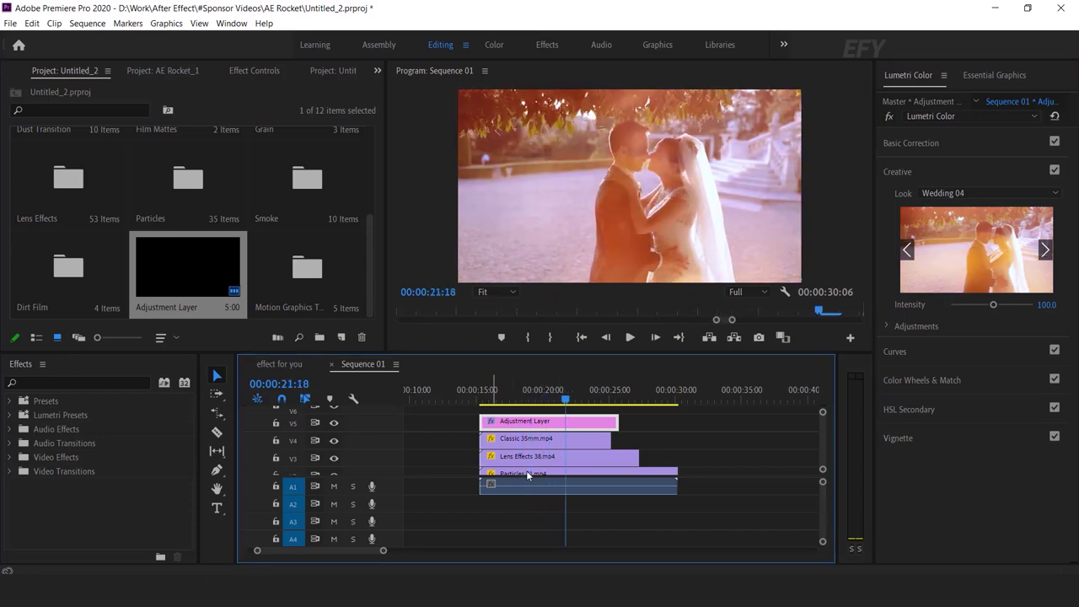
# Step: Turn off opacity keyframing on the Lens Effects 38.mp4 clip, set its opacity to 59%, and preview the softer light leak
pyautogui.click(561, 461)
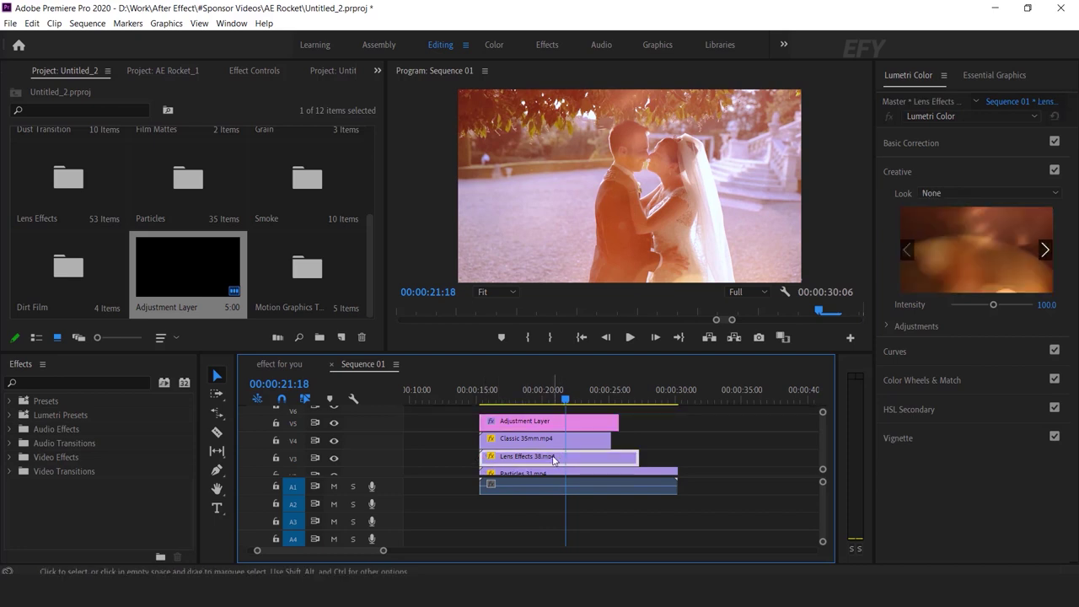
pyautogui.click(258, 71)
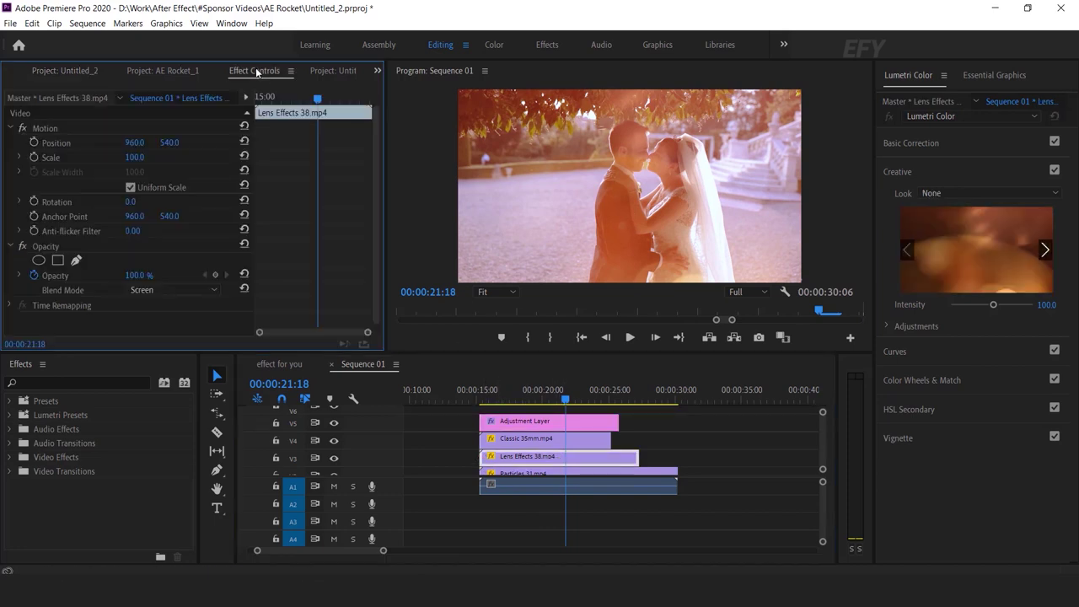
pyautogui.click(34, 276)
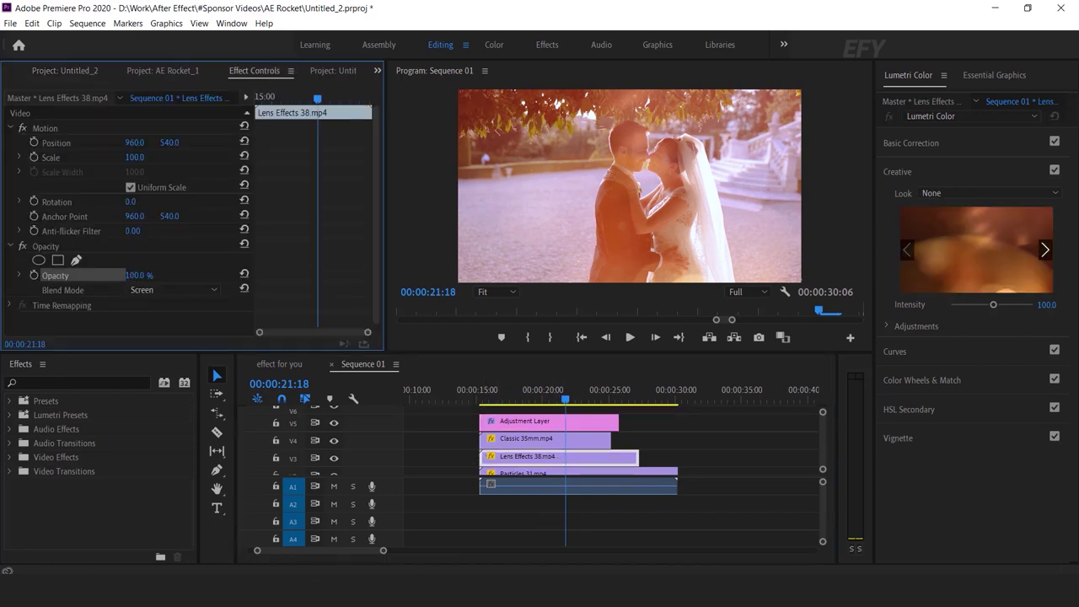
pyautogui.write('59')
pyautogui.press('Return')
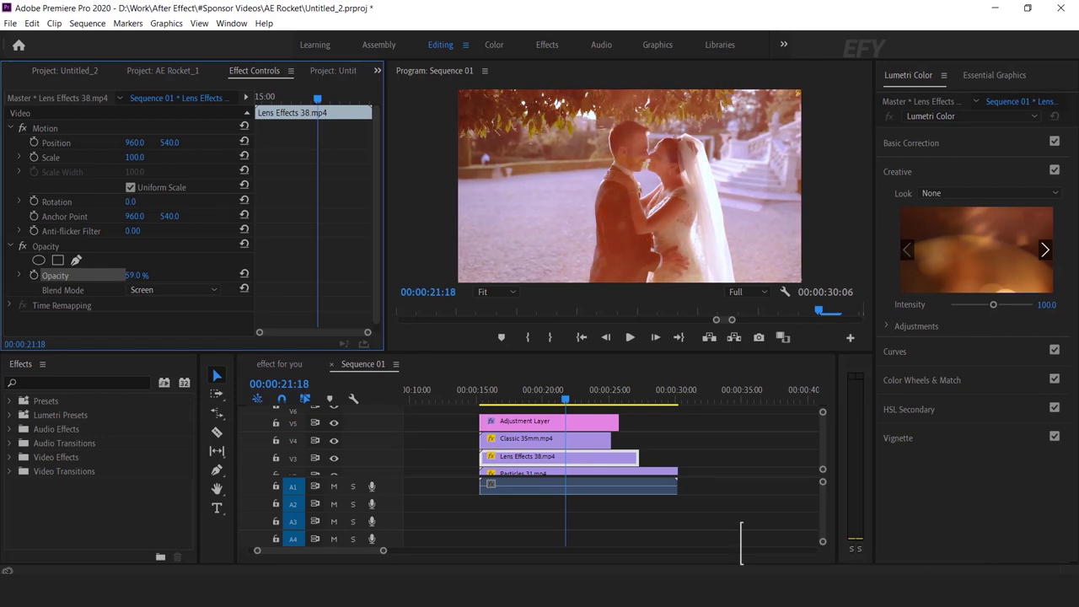
pyautogui.moveTo(517, 390); pyautogui.dragTo(588, 396)
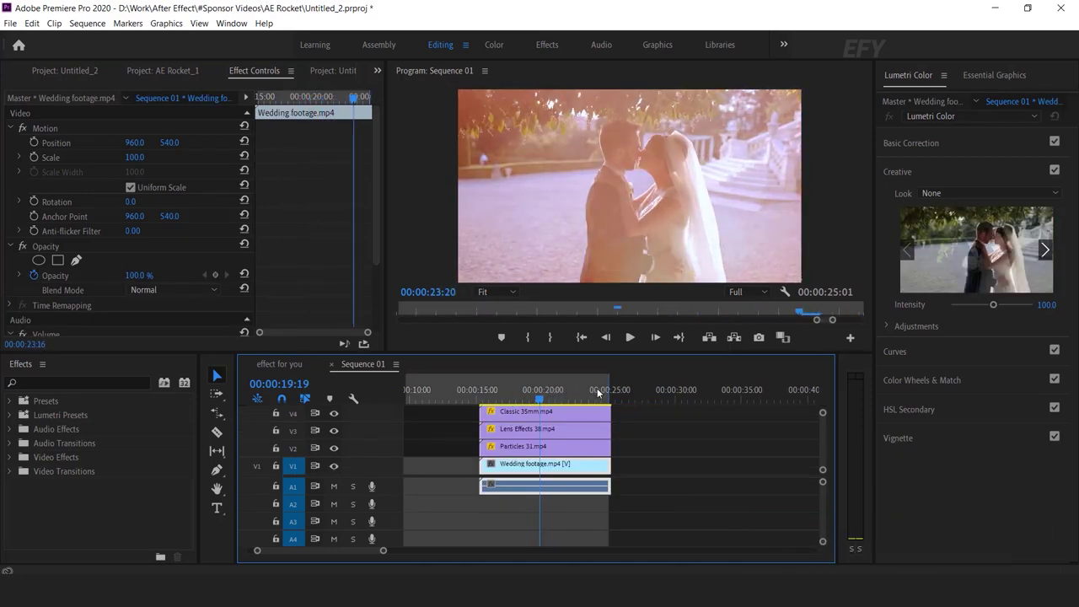
pyautogui.moveTo(598, 393); pyautogui.dragTo(575, 393)
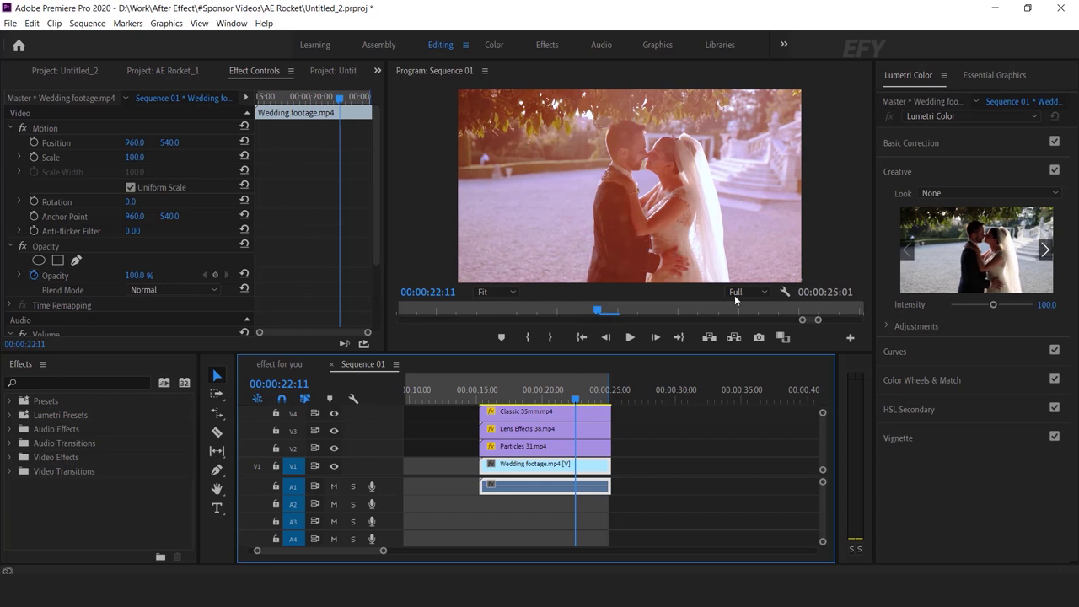
# Step: Install the Lower Thirds 02.mogrt template from the Titles pack's Lower Thirds Mogrt folder into the graphics templates
pyautogui.scroll(1, 825, 440)
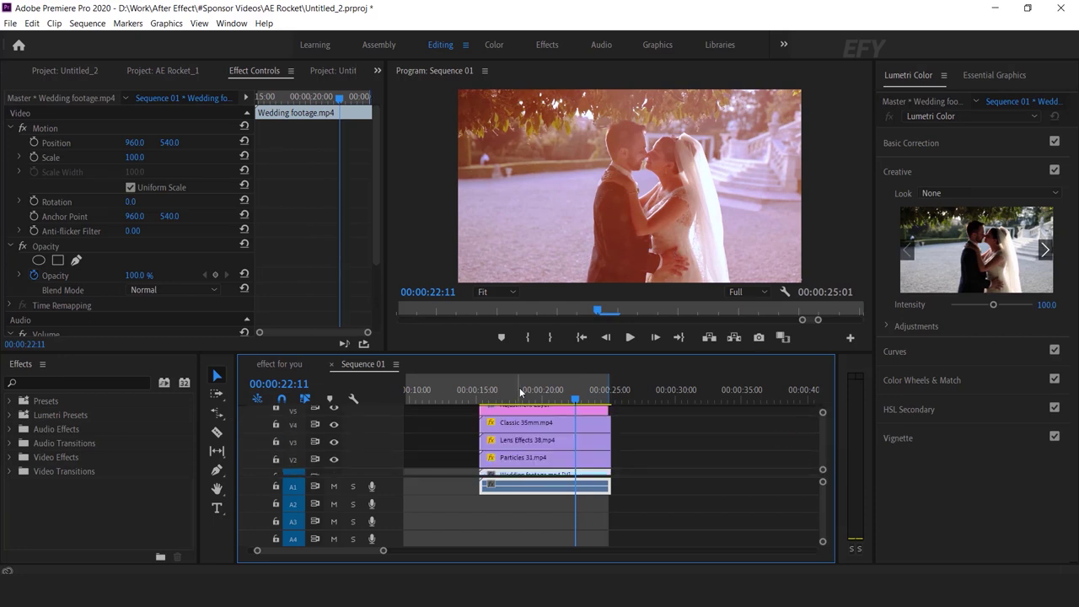
pyautogui.click(990, 75)
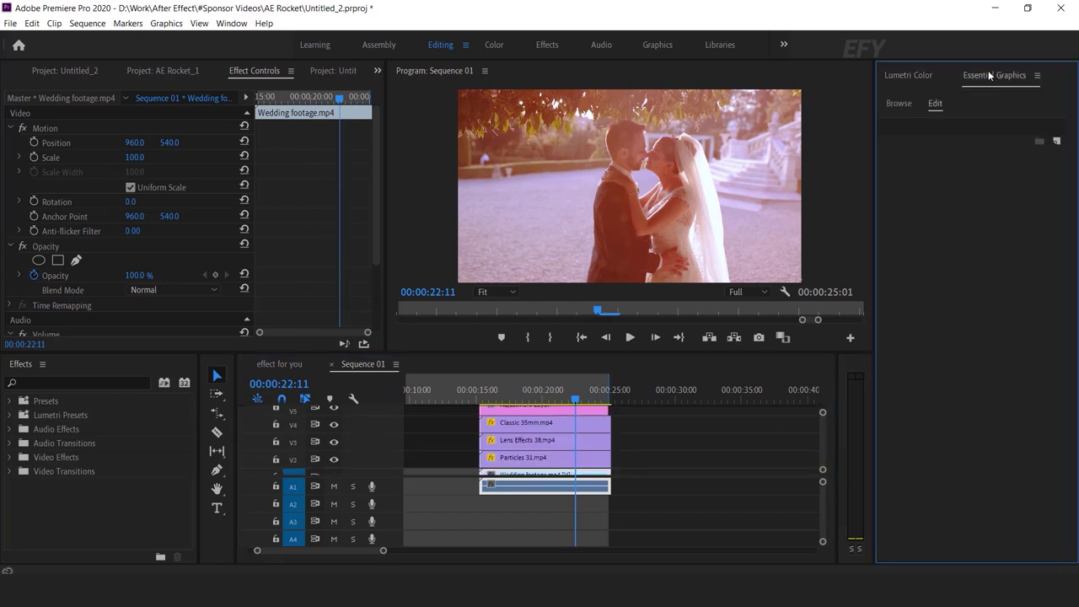
pyautogui.click(897, 104)
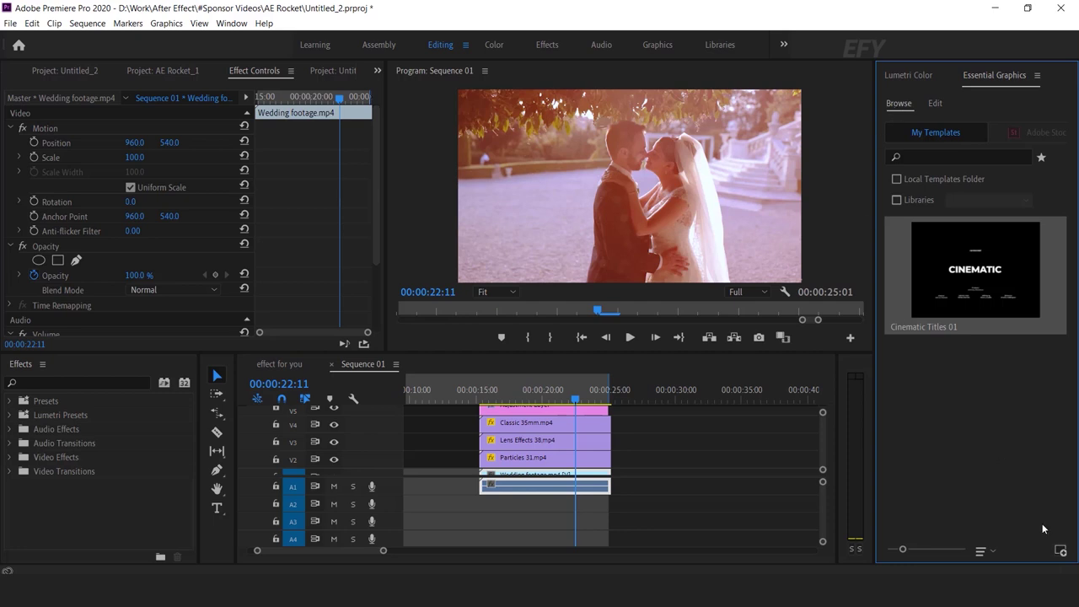
pyautogui.click(1062, 553)
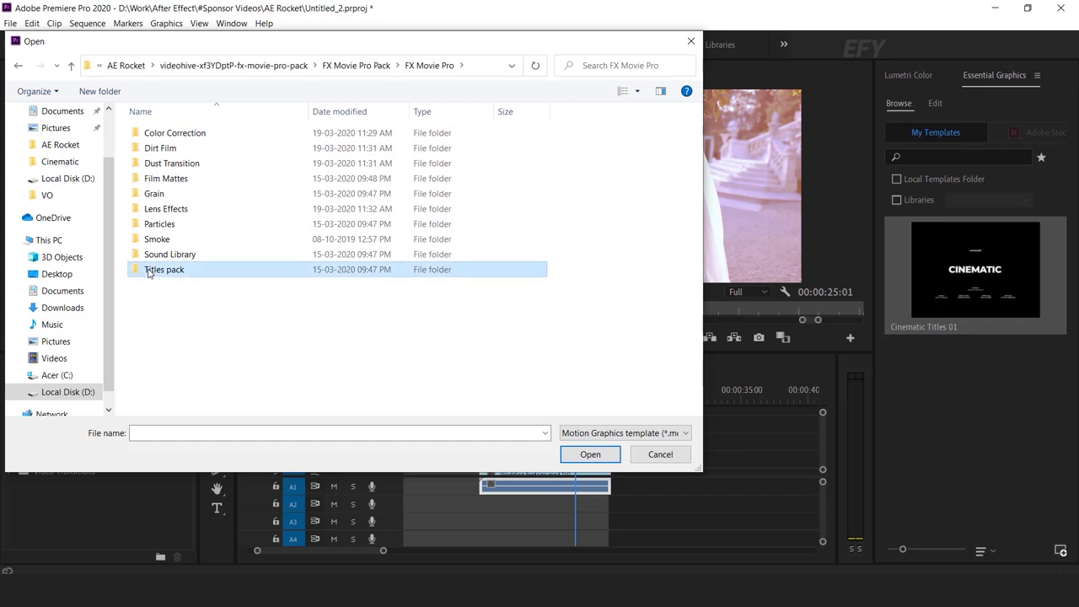
pyautogui.doubleClick(150, 270)
pyautogui.doubleClick(178, 149)
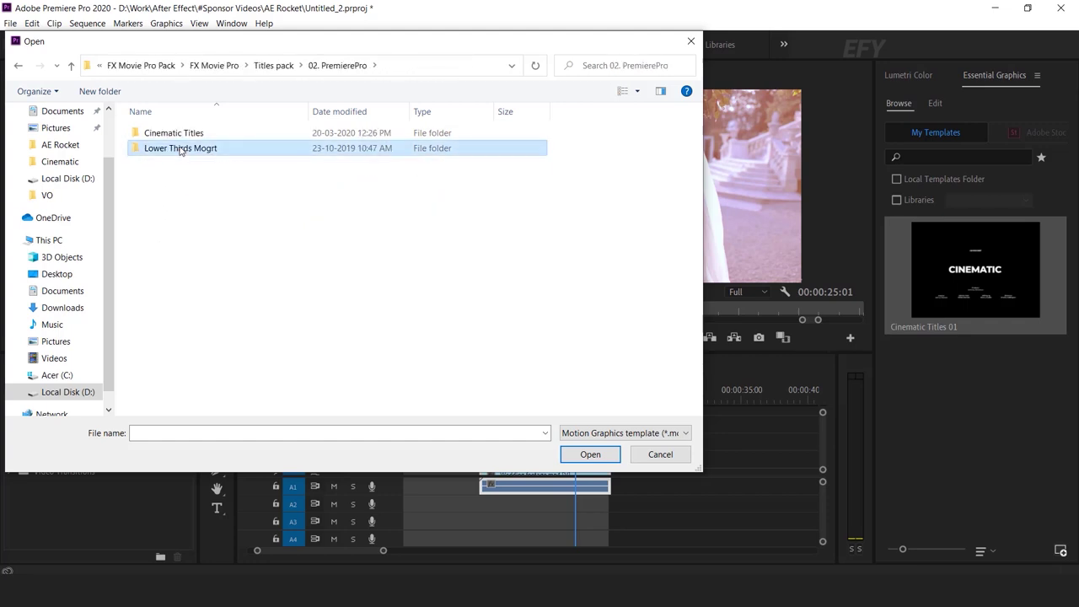
pyautogui.doubleClick(178, 149)
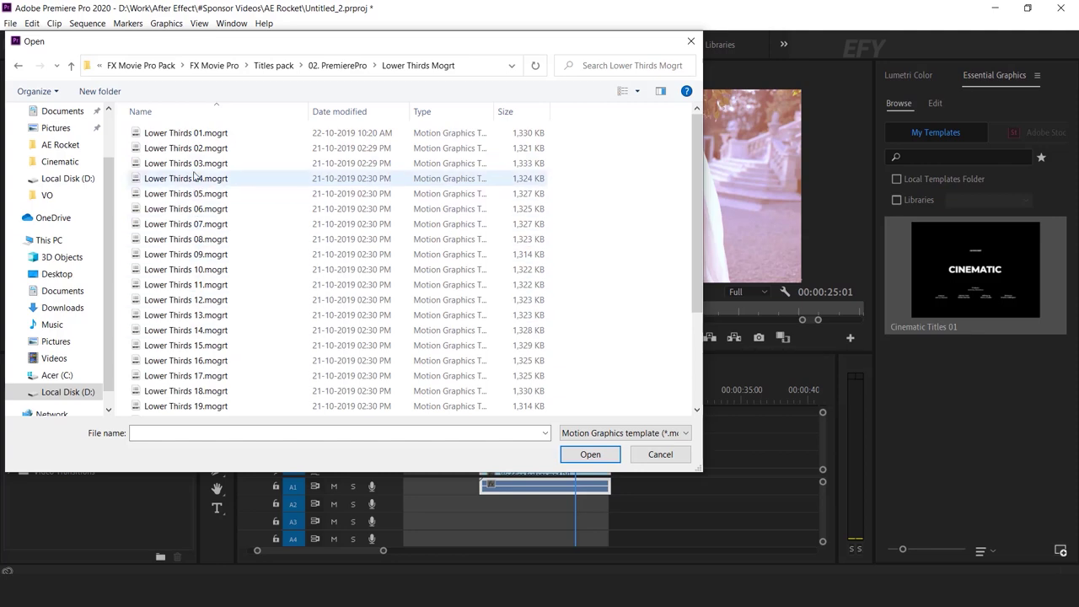
pyautogui.click(224, 147)
pyautogui.click(601, 456)
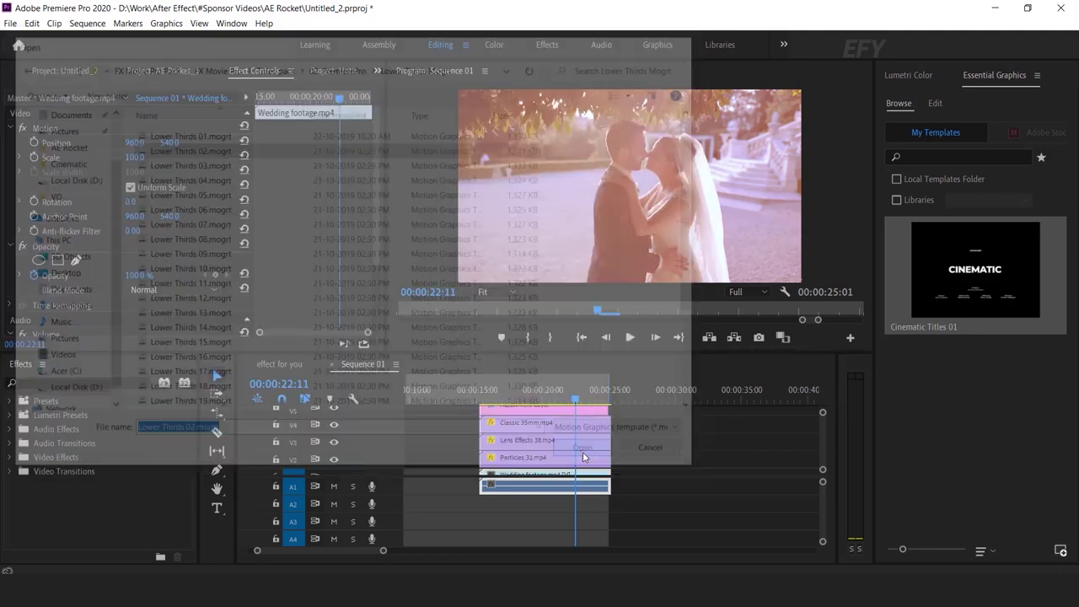
# Step: Place the Lower Thirds 02 title on track V6 at the start of the wedding footage and remove its excess past 00:00:24:20
pyautogui.moveTo(953, 395); pyautogui.dragTo(486, 431)
pyautogui.click(605, 393)
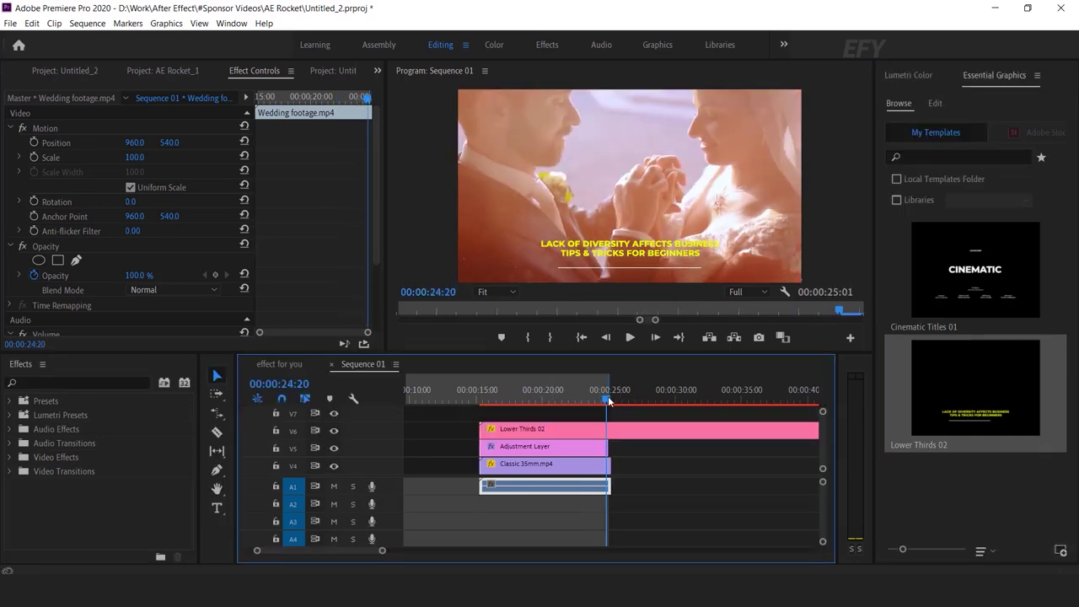
pyautogui.click(636, 432)
pyautogui.press('Delete')
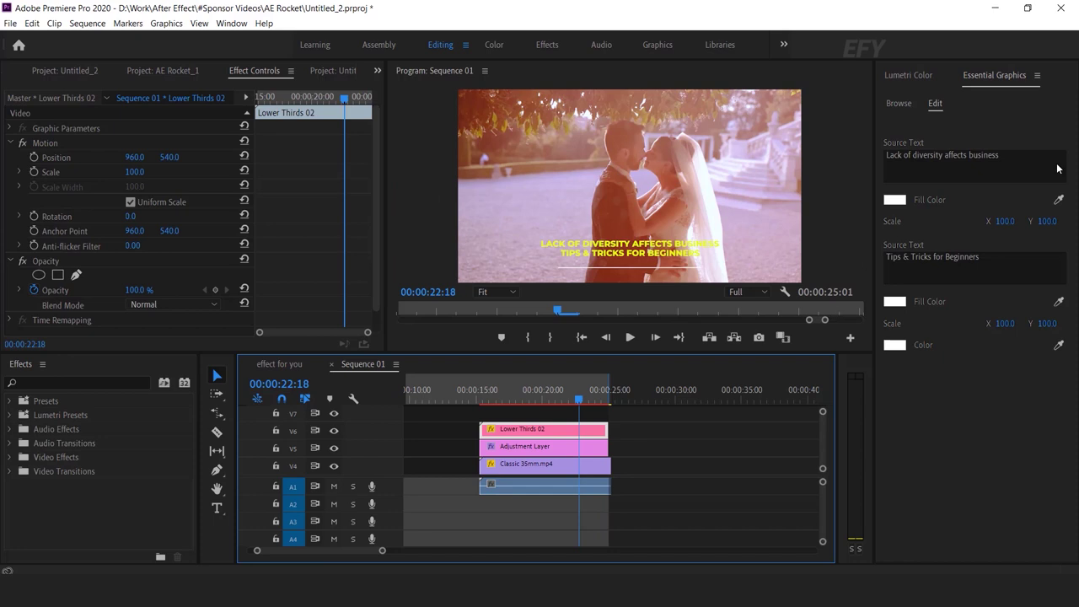
# Step: Change the Lower Thirds 02 title's first text line to "Happy Wedding" and clear its second line
pyautogui.click(1019, 154)
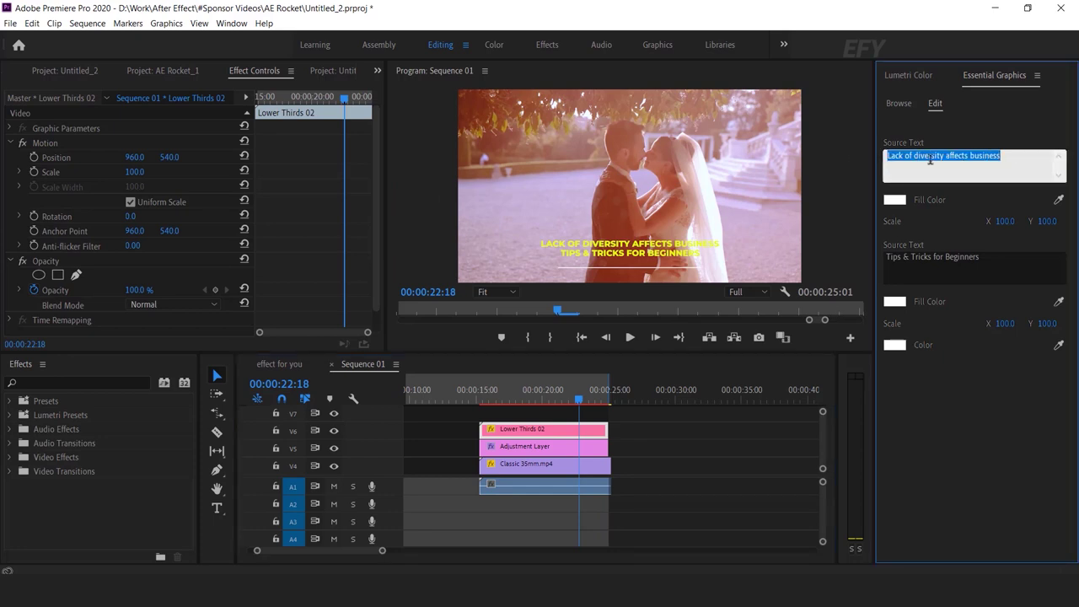
pyautogui.write('Happy Wedding')
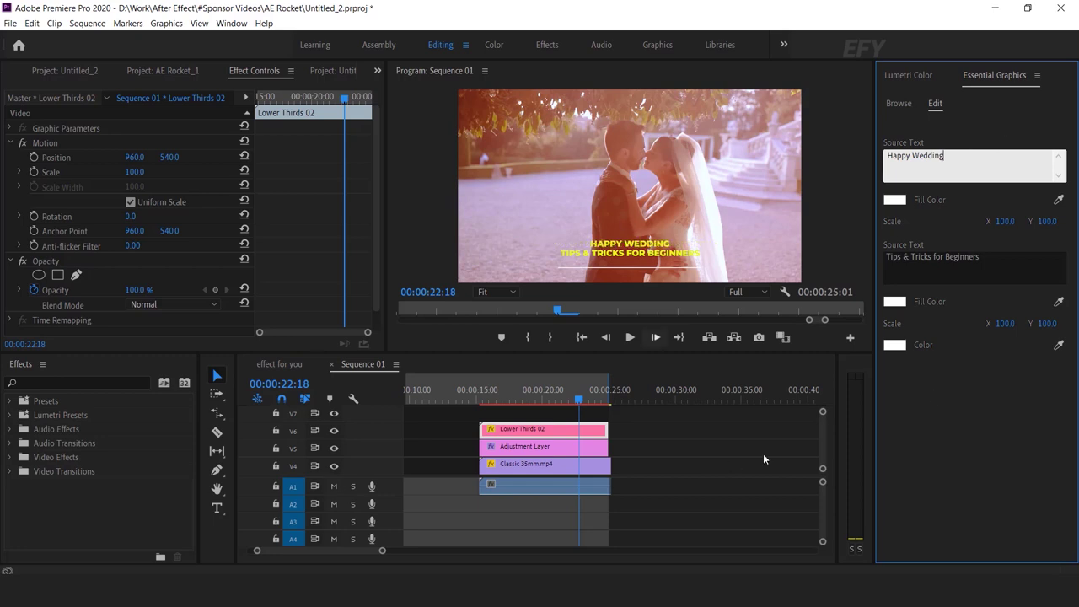
pyautogui.press('Escape')
pyautogui.click(1006, 268)
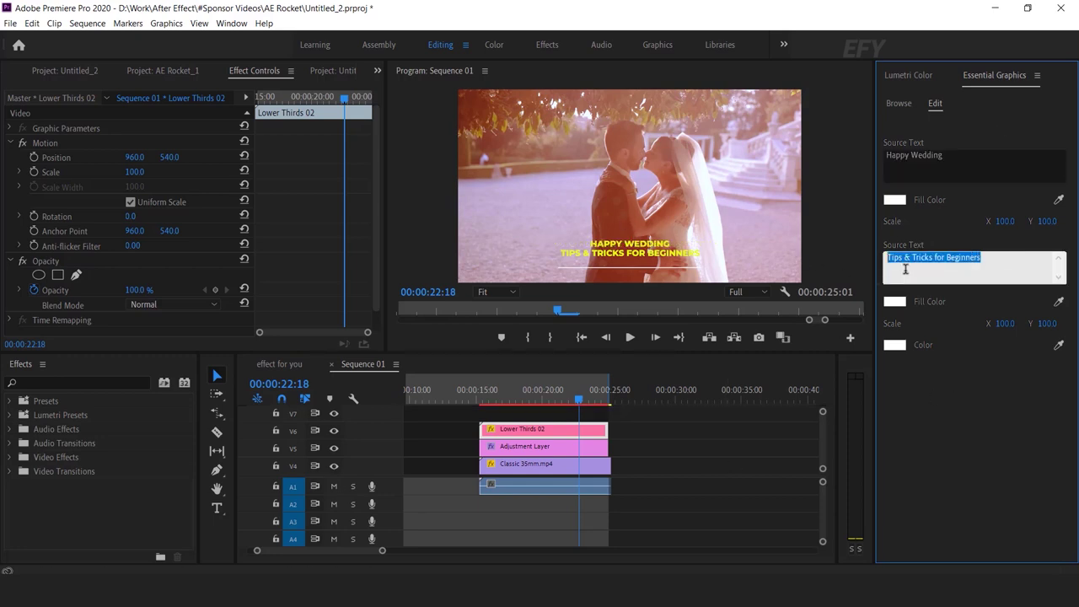
pyautogui.press('BackSpace')
pyautogui.press('Escape')
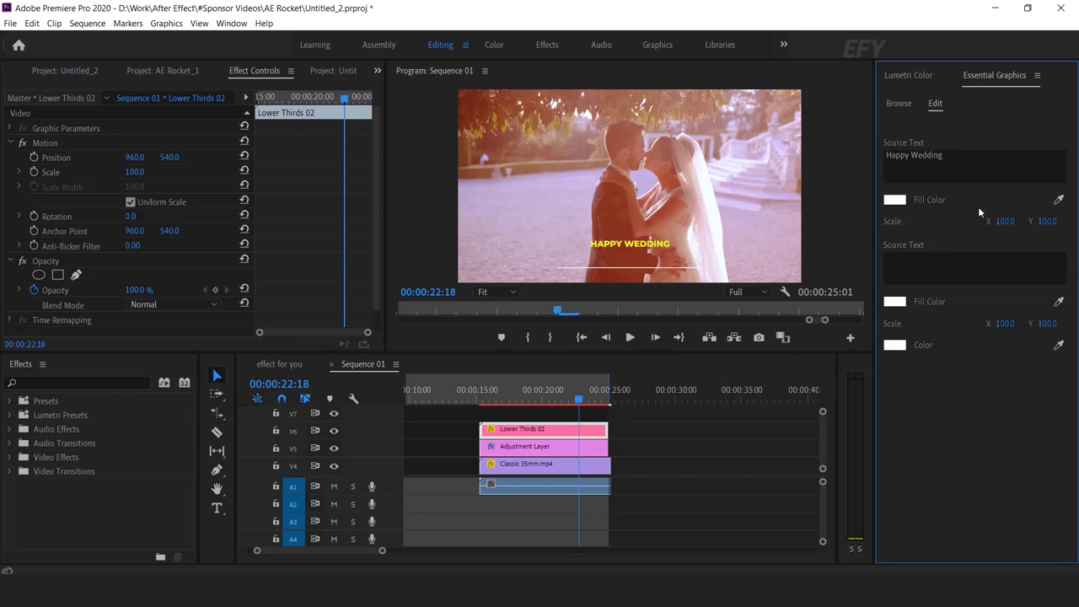
# Step: Scale the "Happy Wedding" text to 144 and play the wedding section from its start
pyautogui.moveTo(1005, 221); pyautogui.dragTo(978, 221)
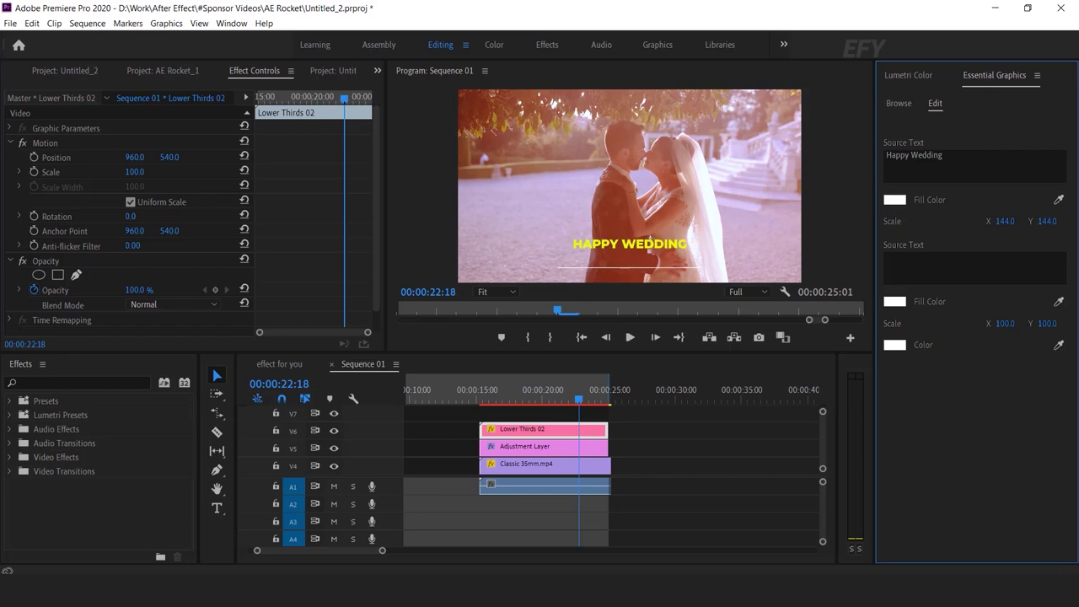
pyautogui.click(486, 393)
pyautogui.press('space')
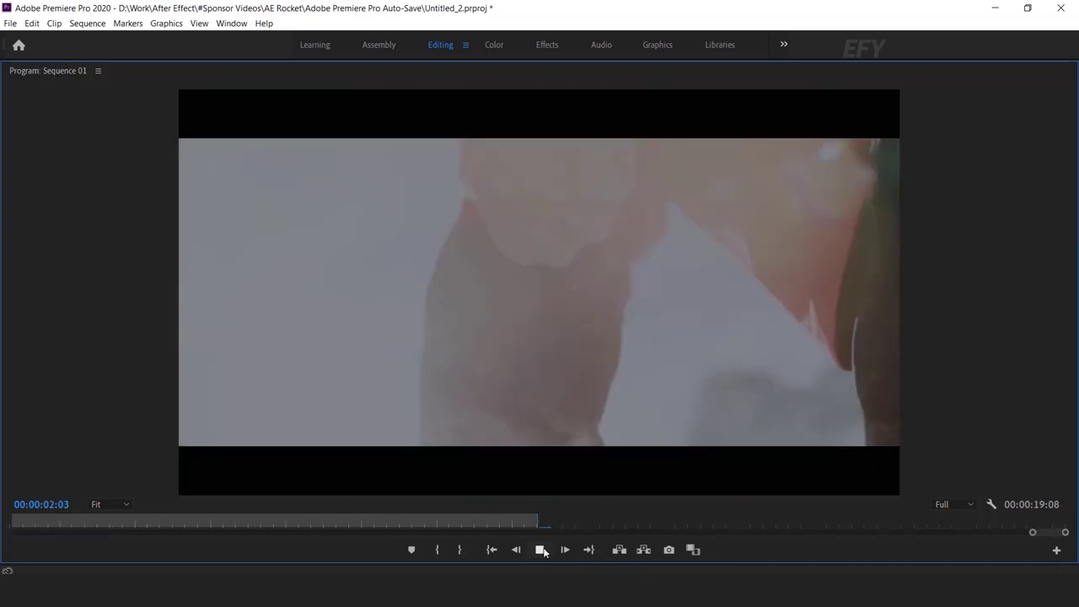
# Step: Play the finished edit in the enlarged Program monitor with the whole sequence duration in view
pyautogui.click(1038, 533)
pyautogui.moveTo(1018, 542); pyautogui.dragTo(3, 544)
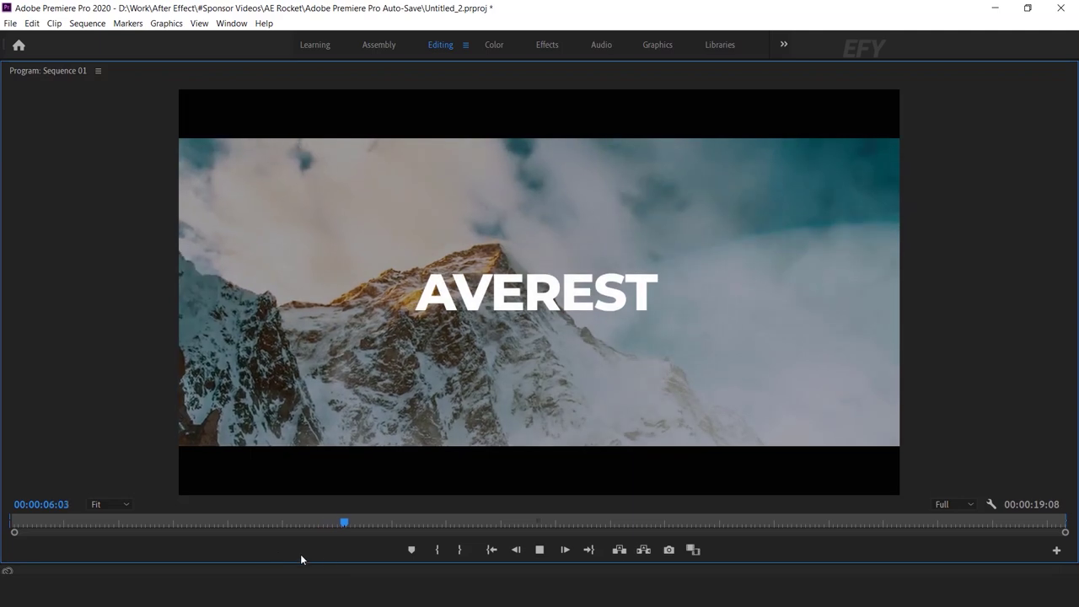